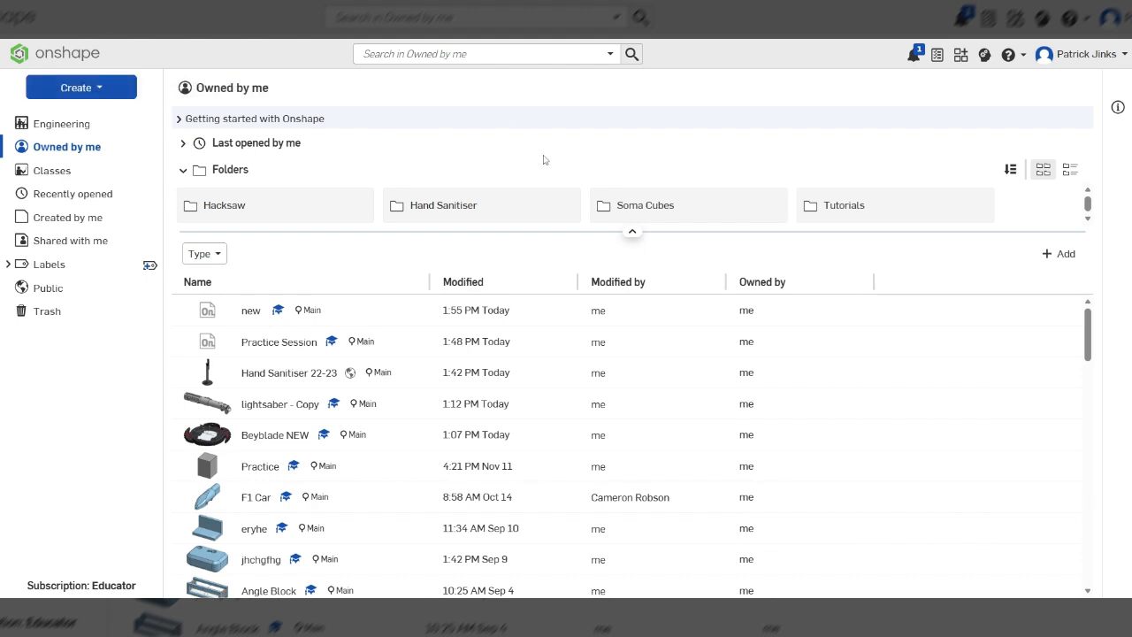
Open the Practice Session document, view the Front plane straight on, and clear the selection.
left_click(275, 343)
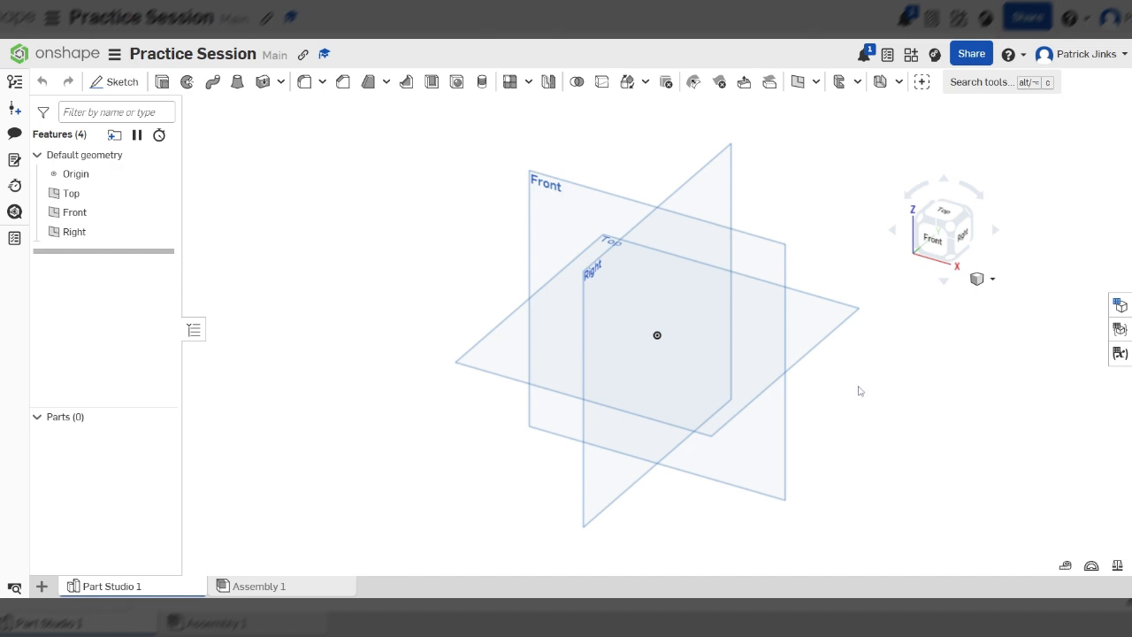
mouse_move(865, 384)
right_mouse_down()
mouse_move(900, 359)
mouse_move(852, 384)
mouse_move(893, 380)
mouse_move(883, 360)
mouse_move(823, 371)
mouse_move(861, 359)
mouse_move(892, 374)
mouse_move(859, 387)
mouse_move(873, 389)
right_mouse_up()
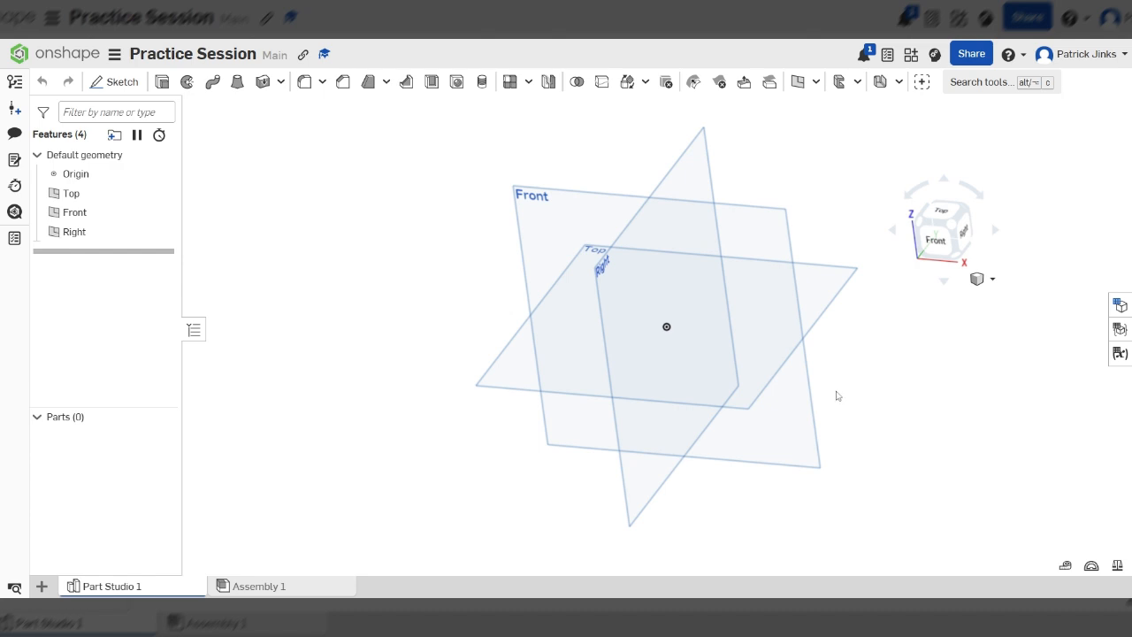
left_click(562, 222)
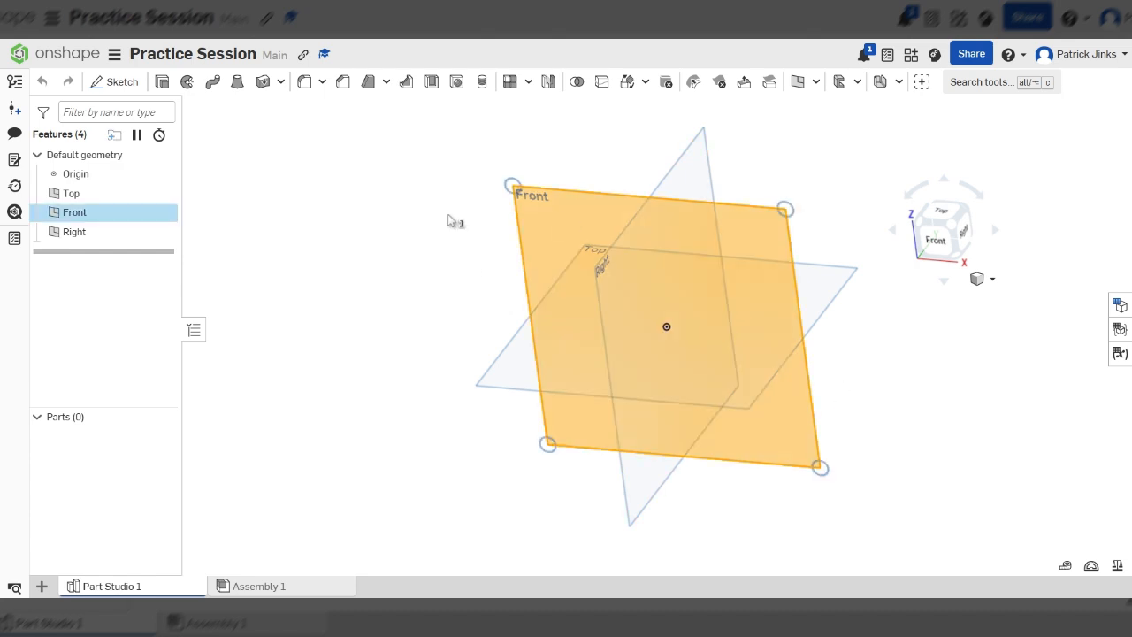
key("n")
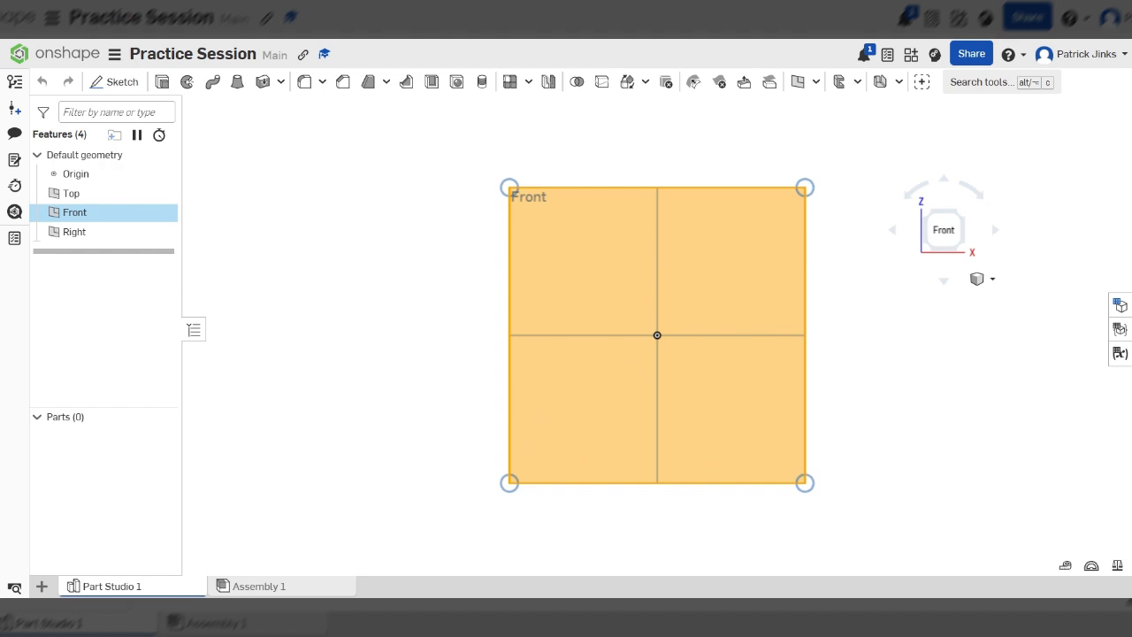
scroll(643, 175, "up", 1)
scroll(637, 160, "down", 1)
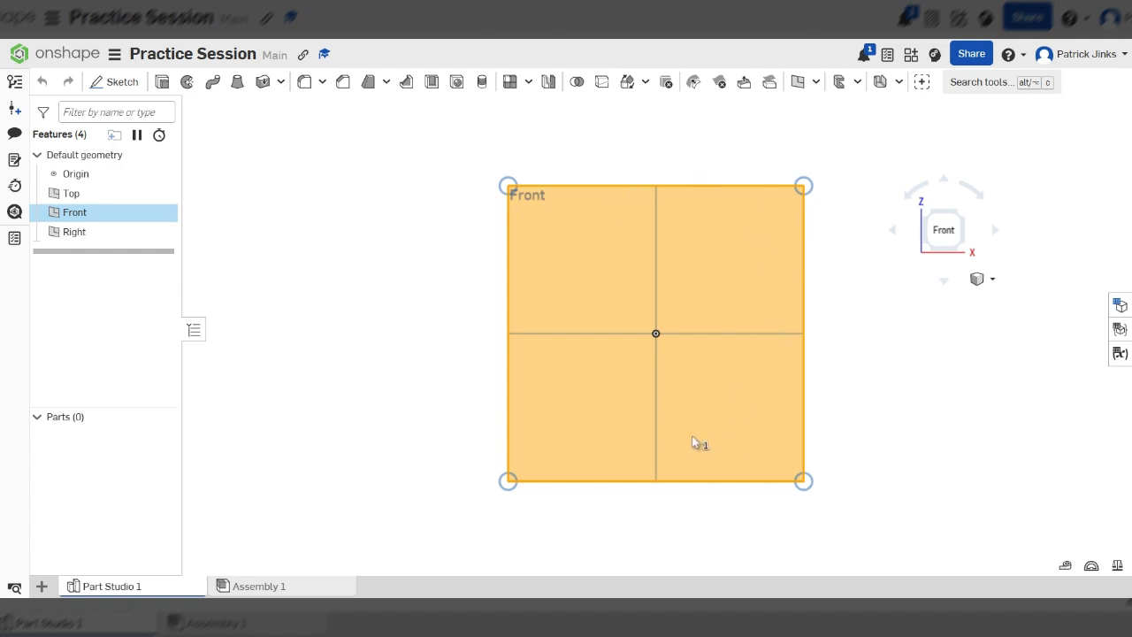
left_click(337, 208)
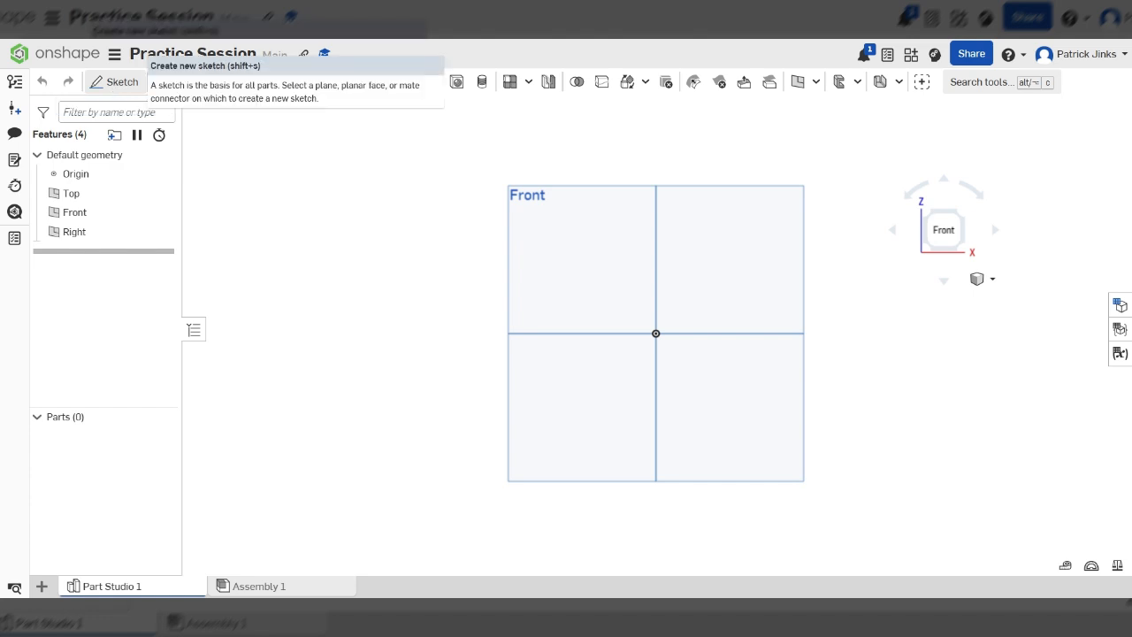
Start a sketch on the Front plane, view it straight on, and move the view cube away from the sketch area.
left_click(117, 86)
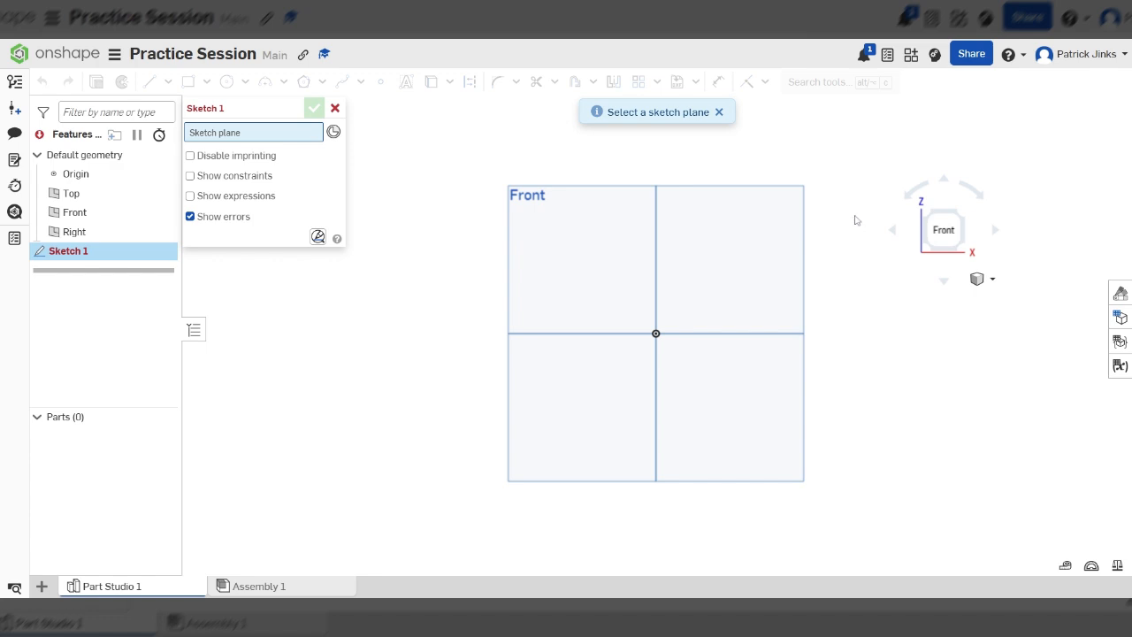
right_click_drag(855, 215, 831, 245)
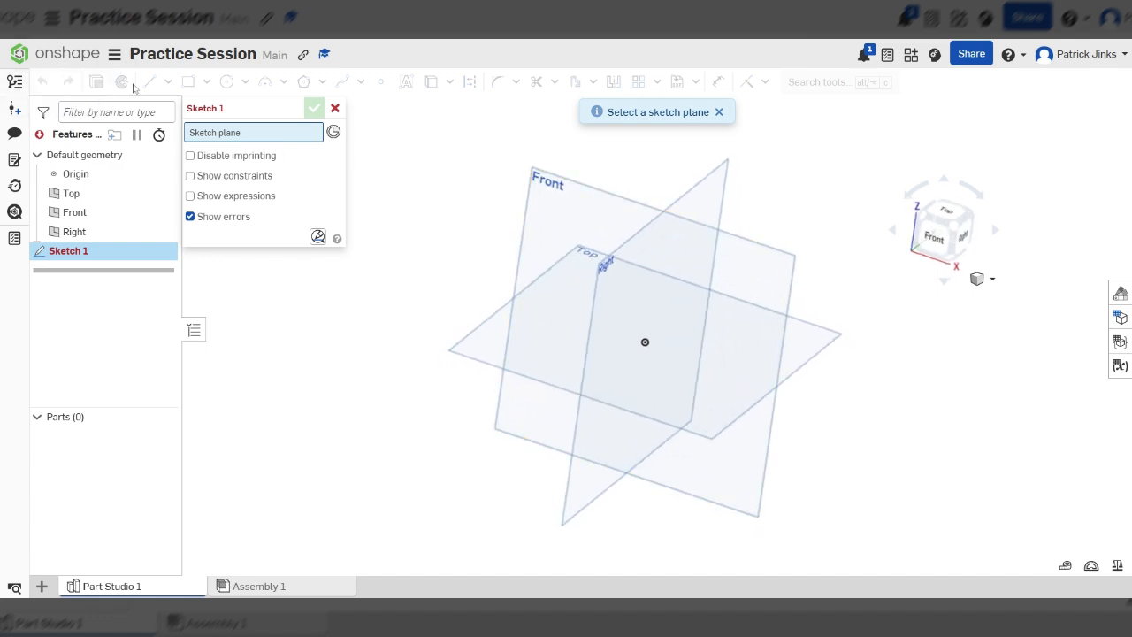
left_click(563, 210)
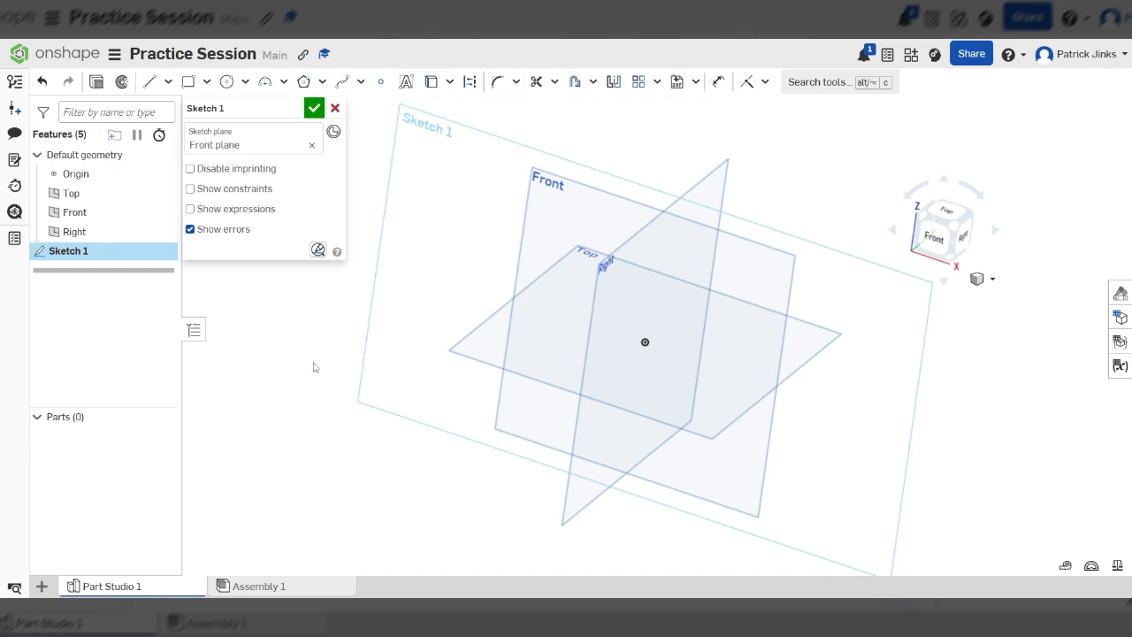
key("n")
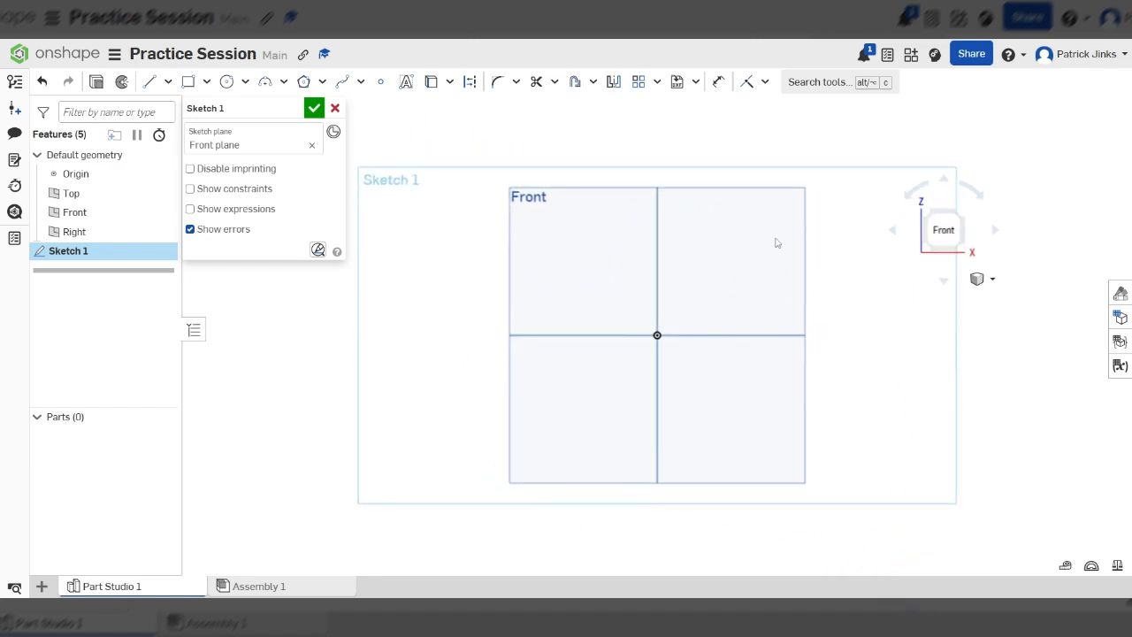
scroll(650, 305, "up", 1)
left_click_drag(956, 223, 1063, 152)
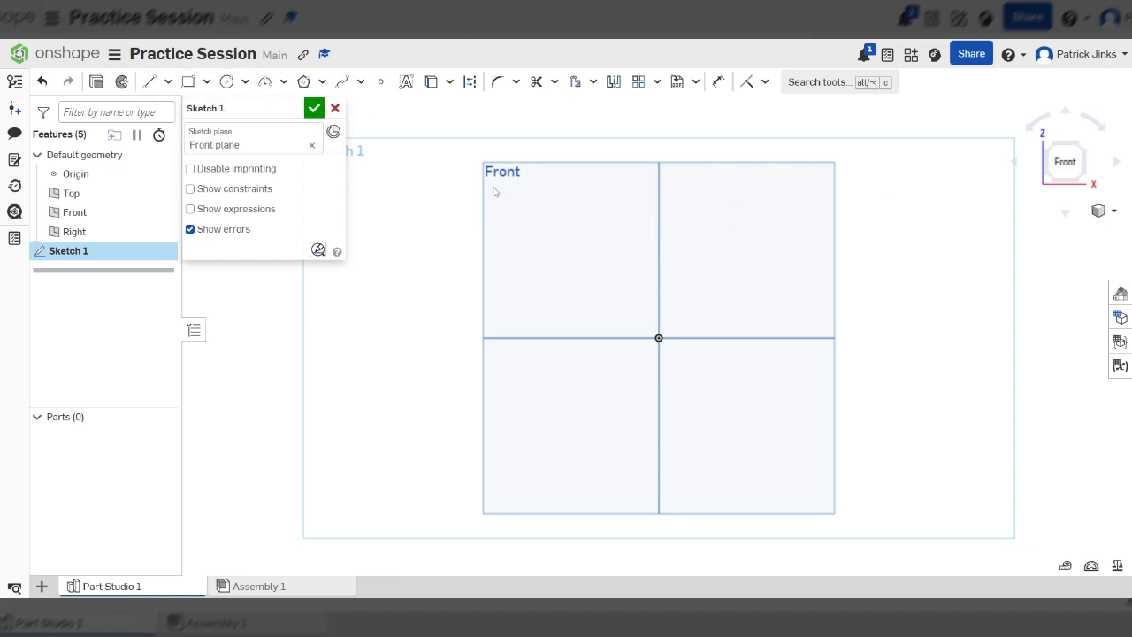
scroll(787, 301, "down", 2)
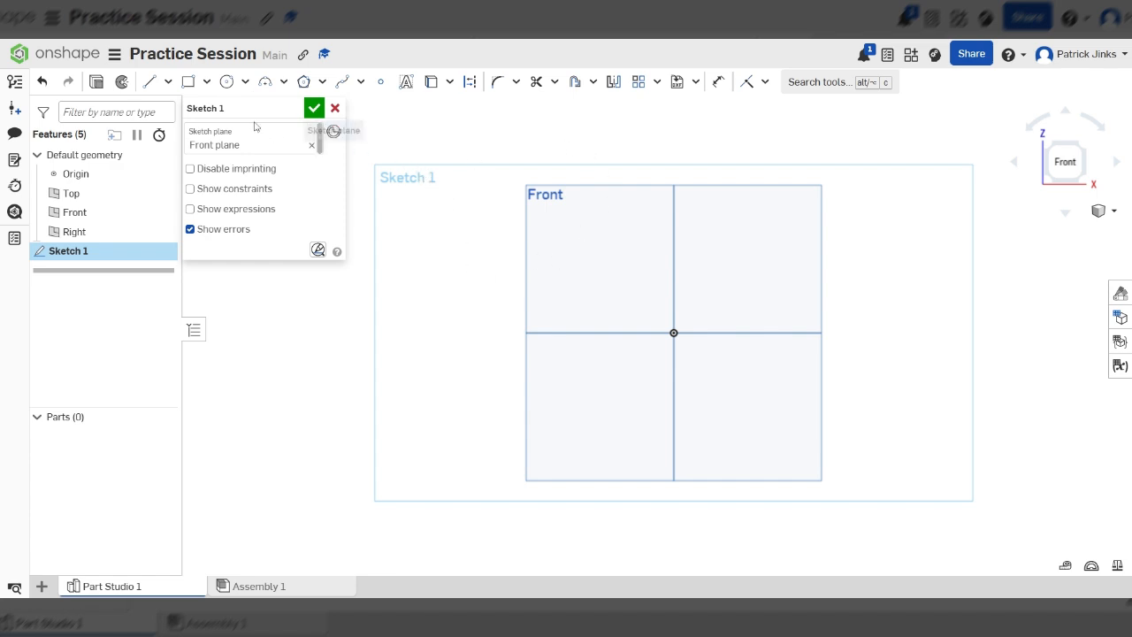
Draw a corner rectangle about 98 wide by 74 high over the Front plane's upper-left corner and accept the sketch.
left_click(192, 88)
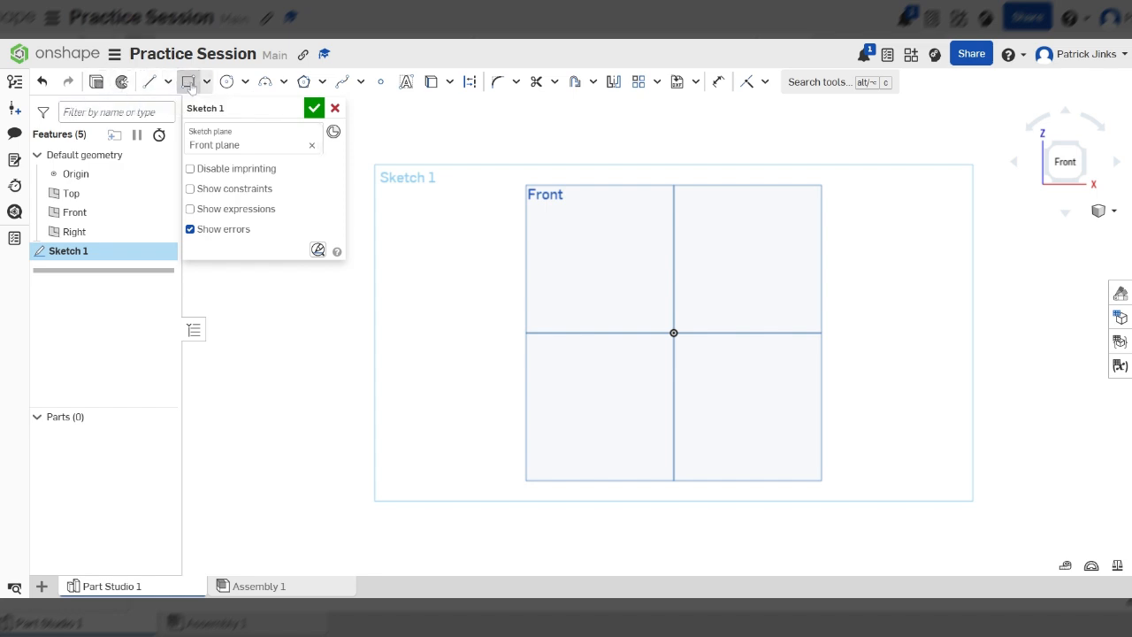
left_click(610, 263)
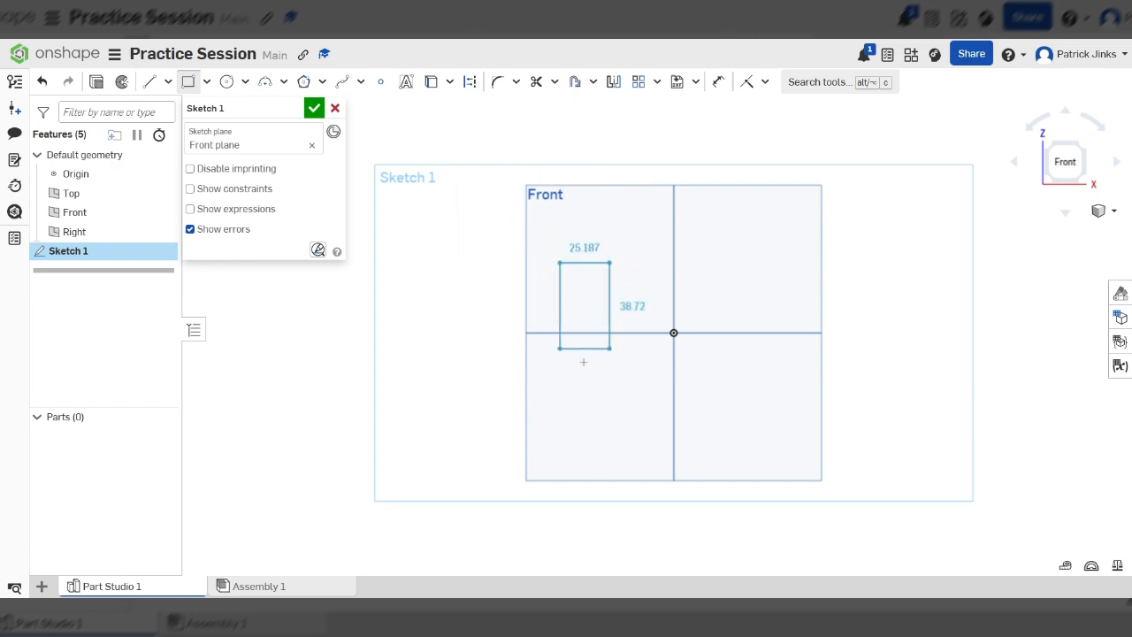
scroll(657, 355, "down", 6)
scroll(492, 177, "up", 3)
scroll(601, 235, "up", 1)
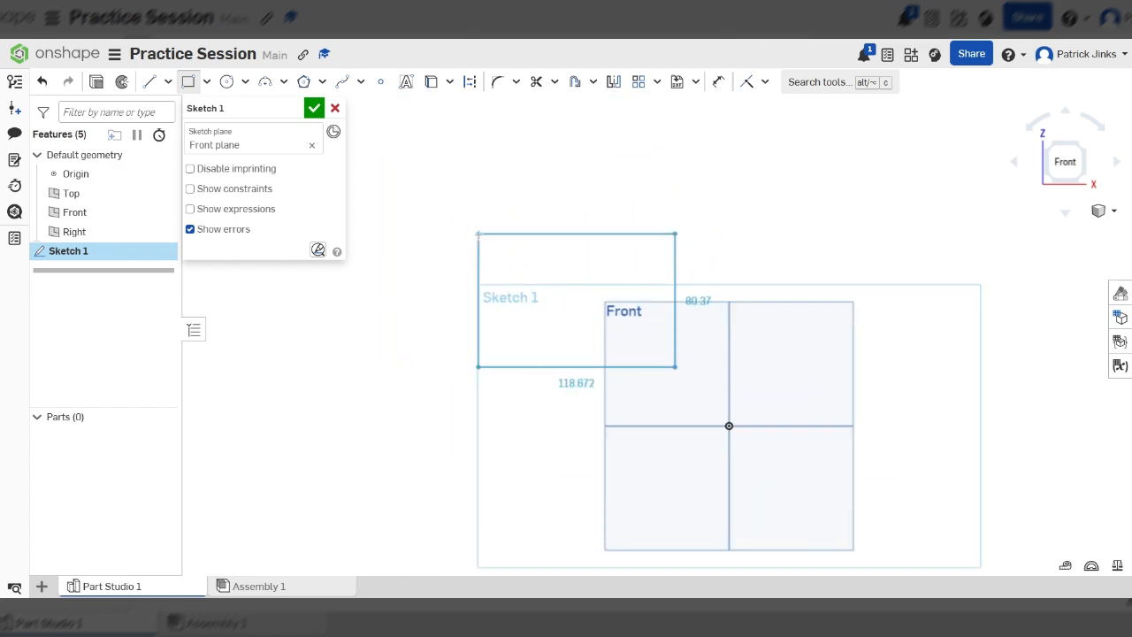
scroll(478, 233, "down", 2)
scroll(559, 270, "up", 3)
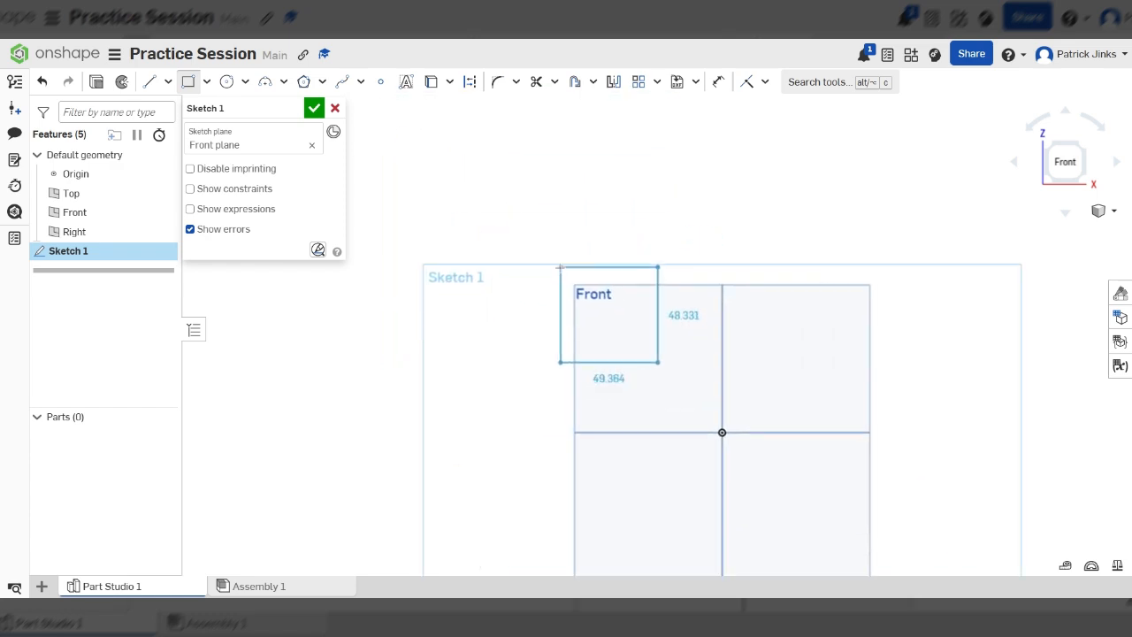
left_click(465, 216)
scroll(546, 301, "down", 2)
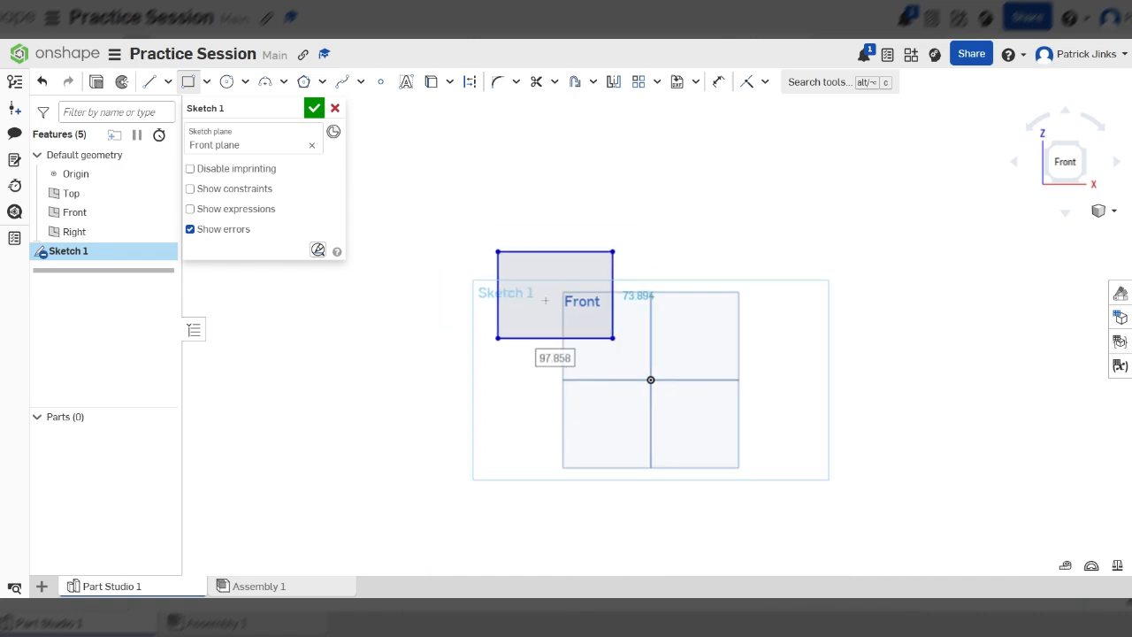
scroll(465, 161, "down", 2)
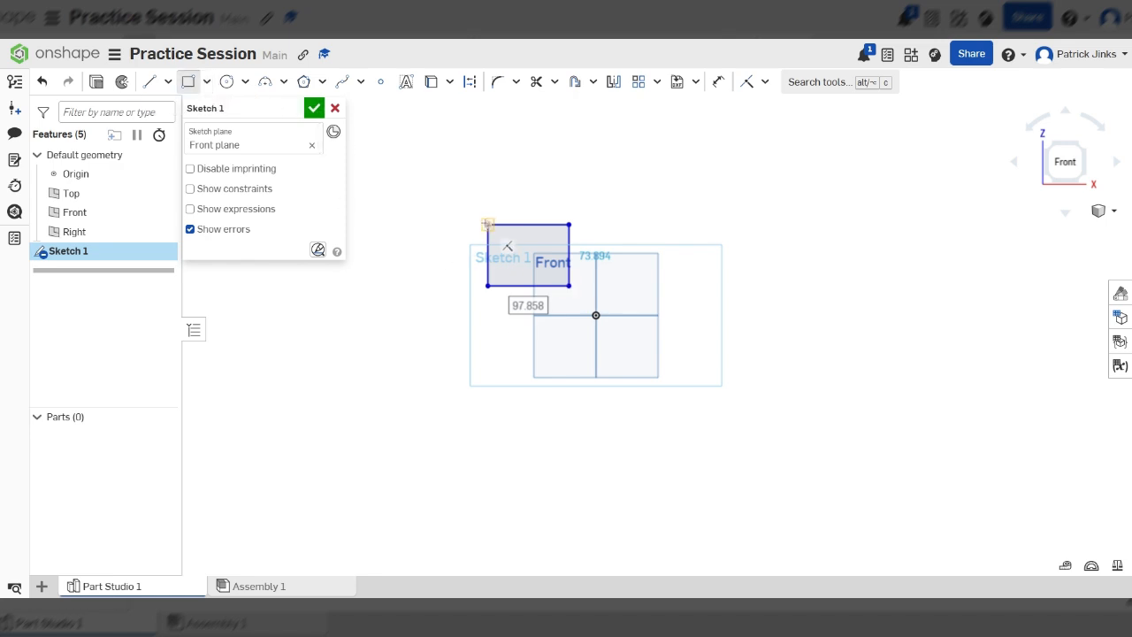
scroll(561, 349, "up", 3)
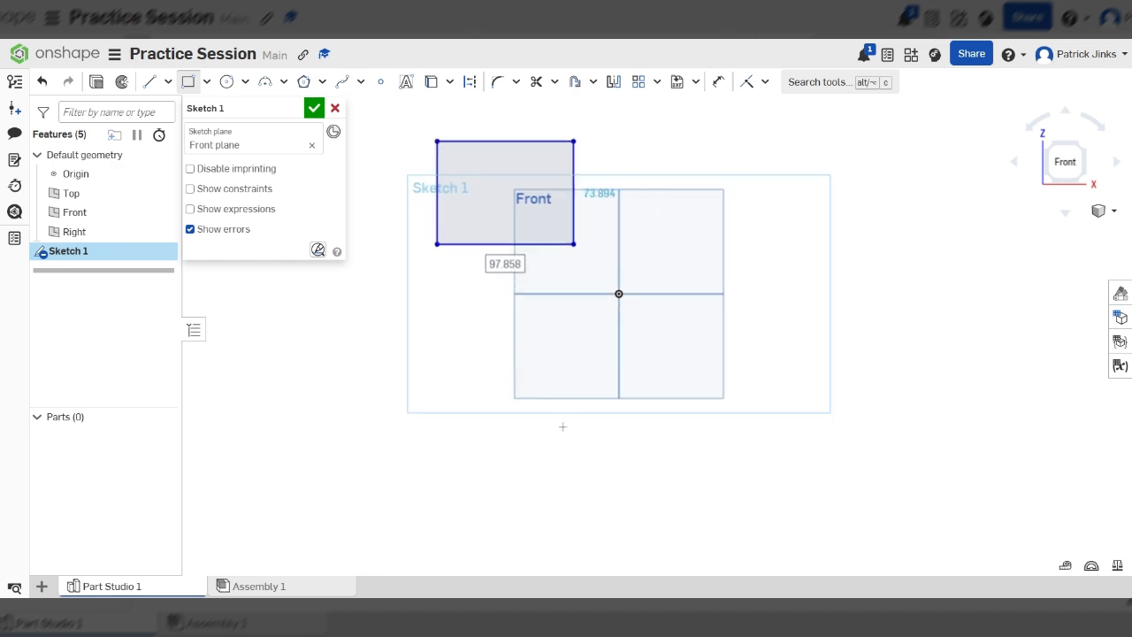
scroll(562, 427, "down", 1)
scroll(491, 193, "up", 3)
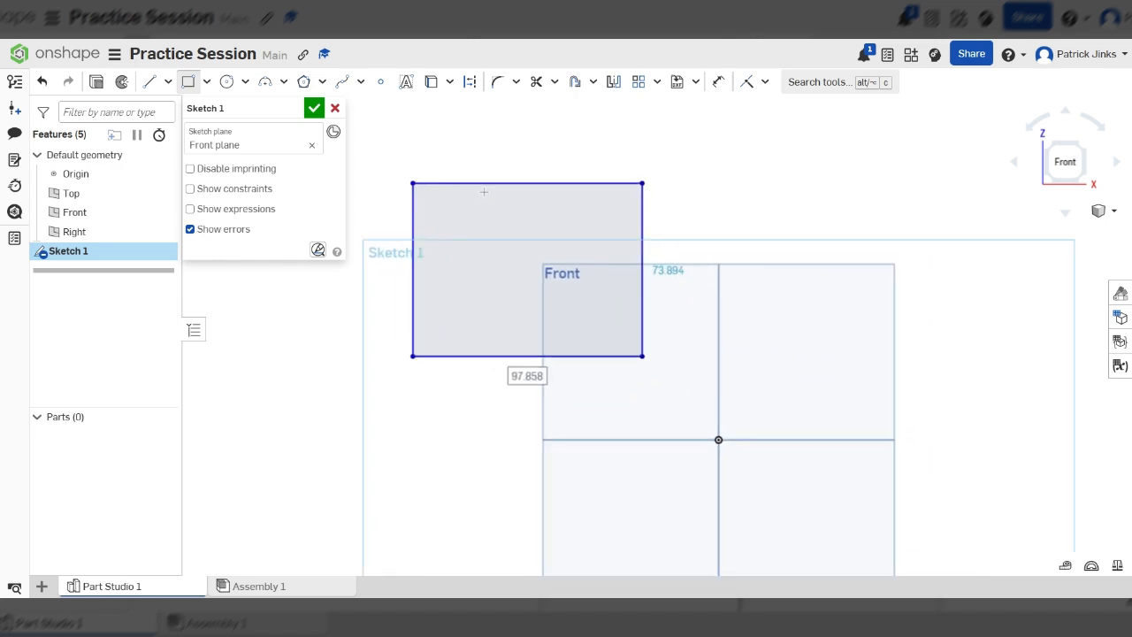
scroll(484, 191, "down", 3)
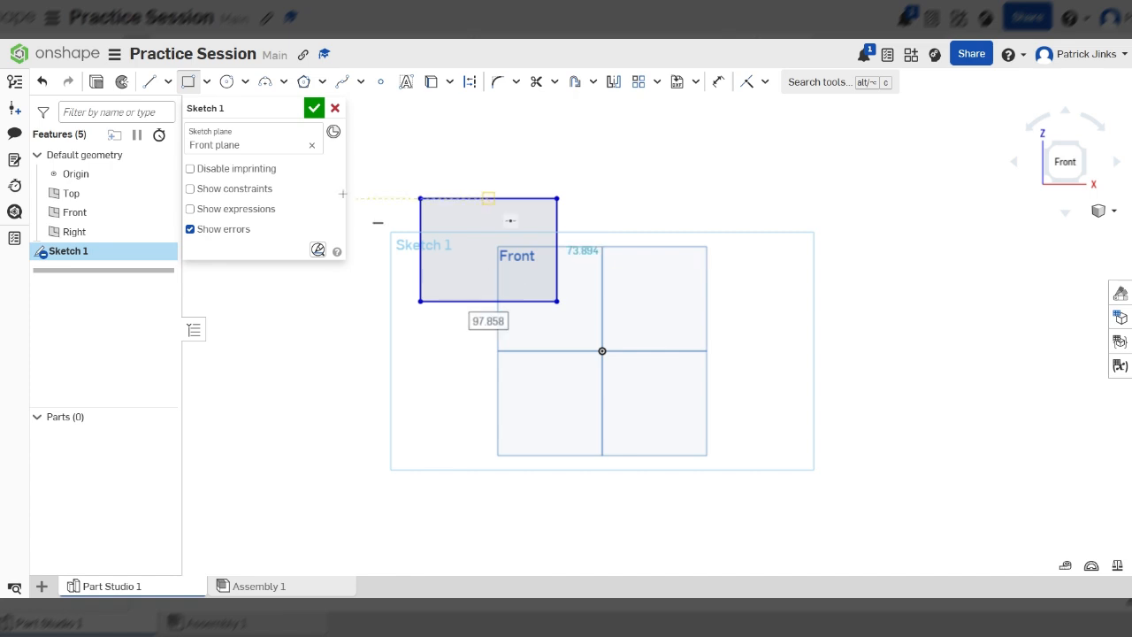
left_click(314, 109)
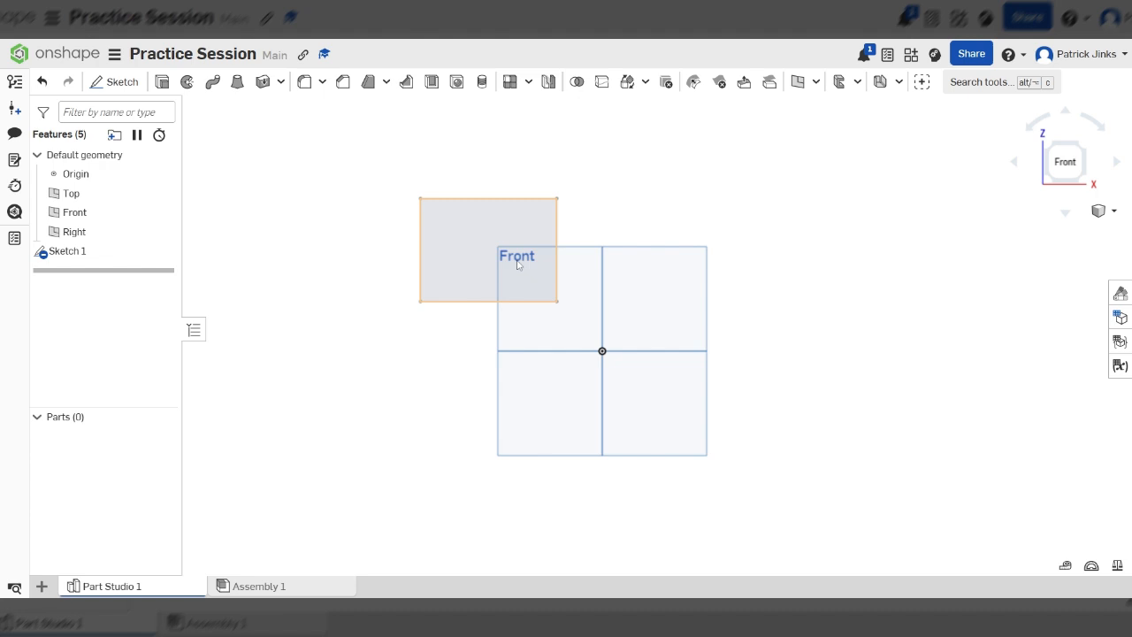
Create a second sketch on the Front plane with a circle about 100 in diameter over the plane's upper-right corner, and accept it.
scroll(689, 276, "up", 2)
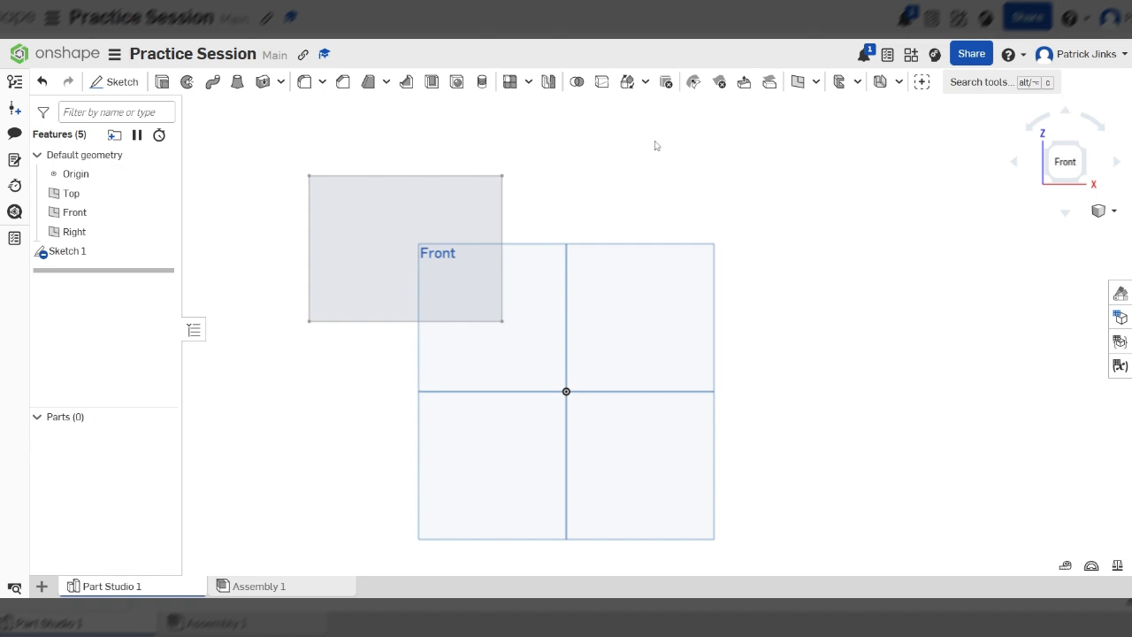
left_click(112, 88)
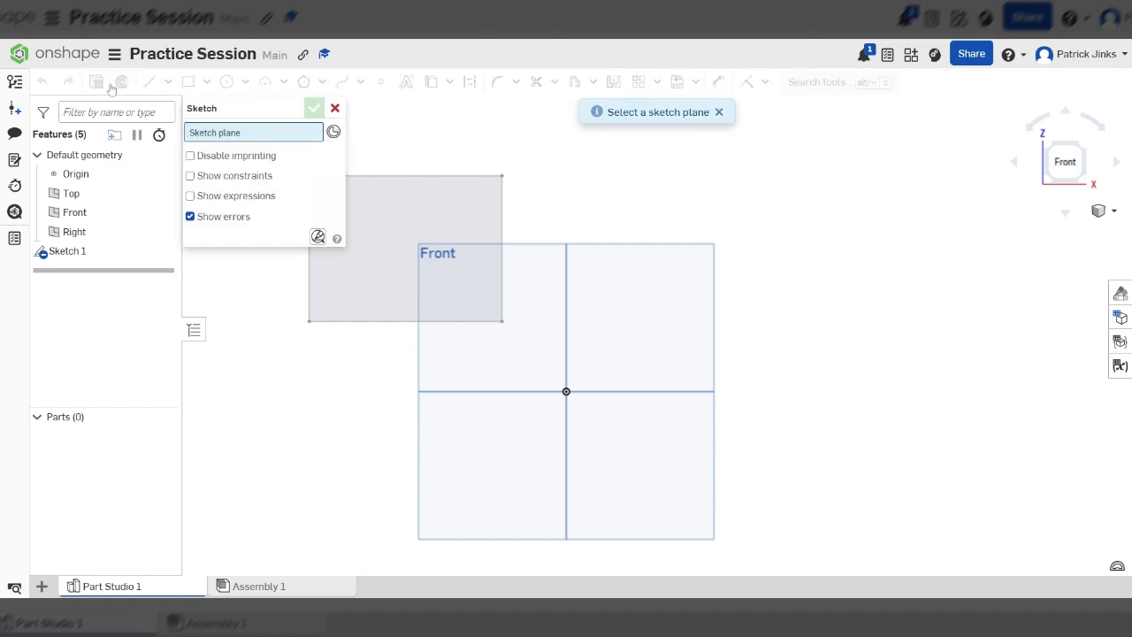
left_click(631, 309)
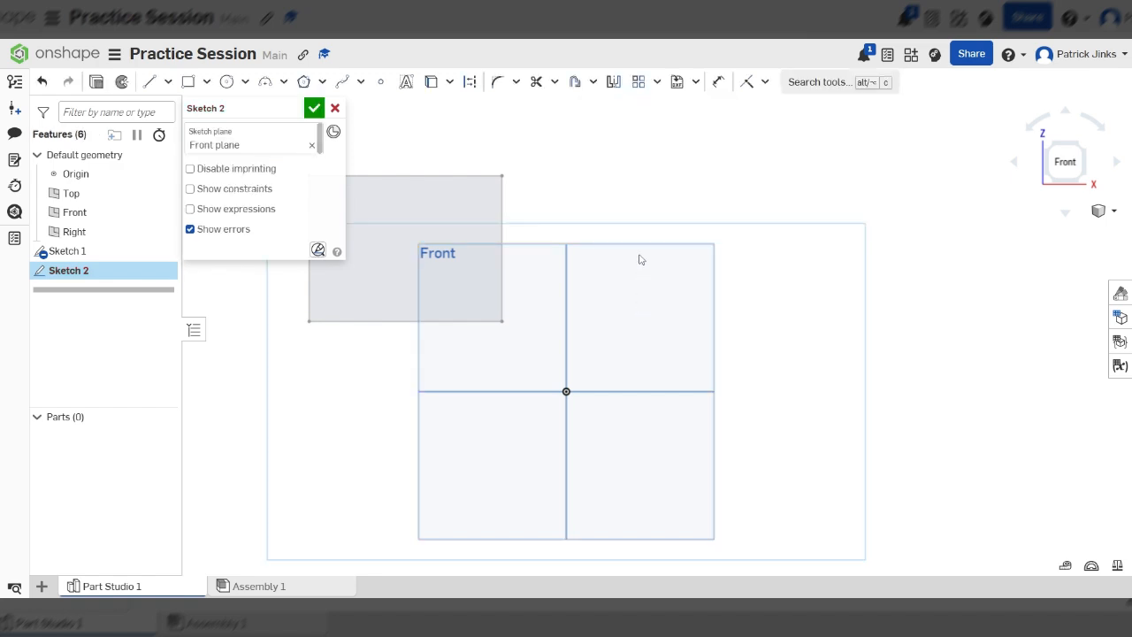
left_click(226, 82)
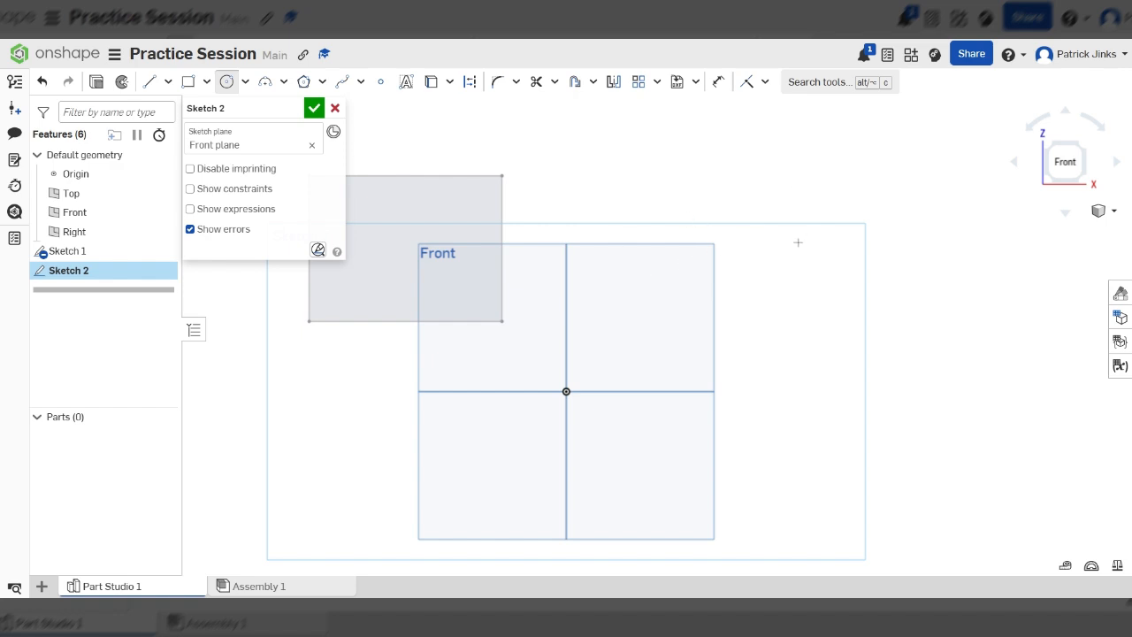
left_click(711, 226)
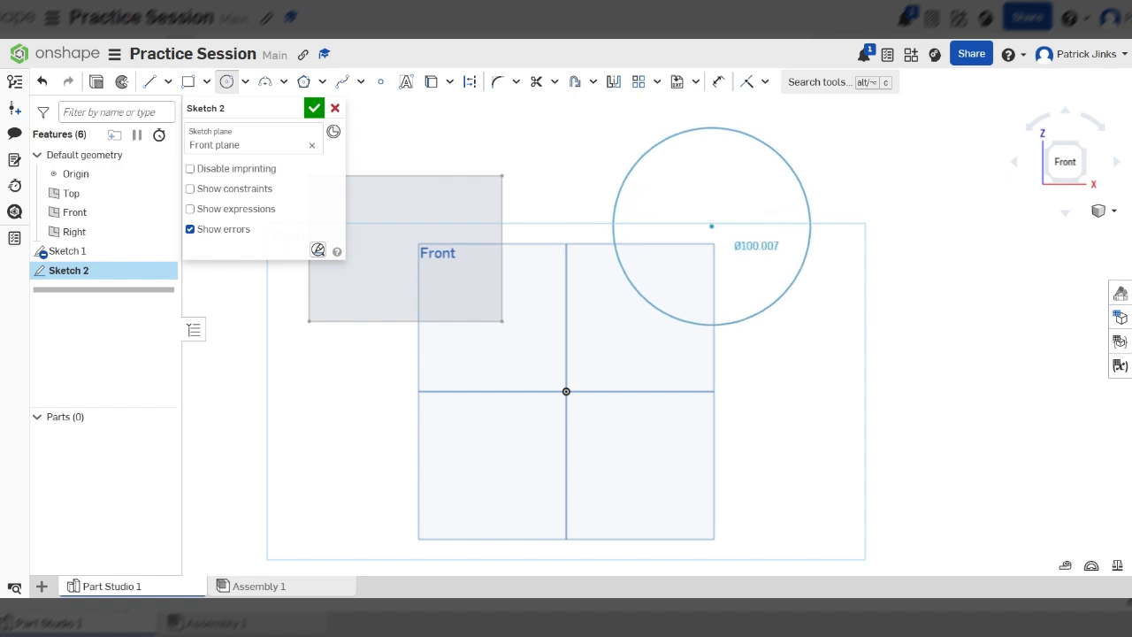
left_click(788, 290)
scroll(868, 297, "down", 1)
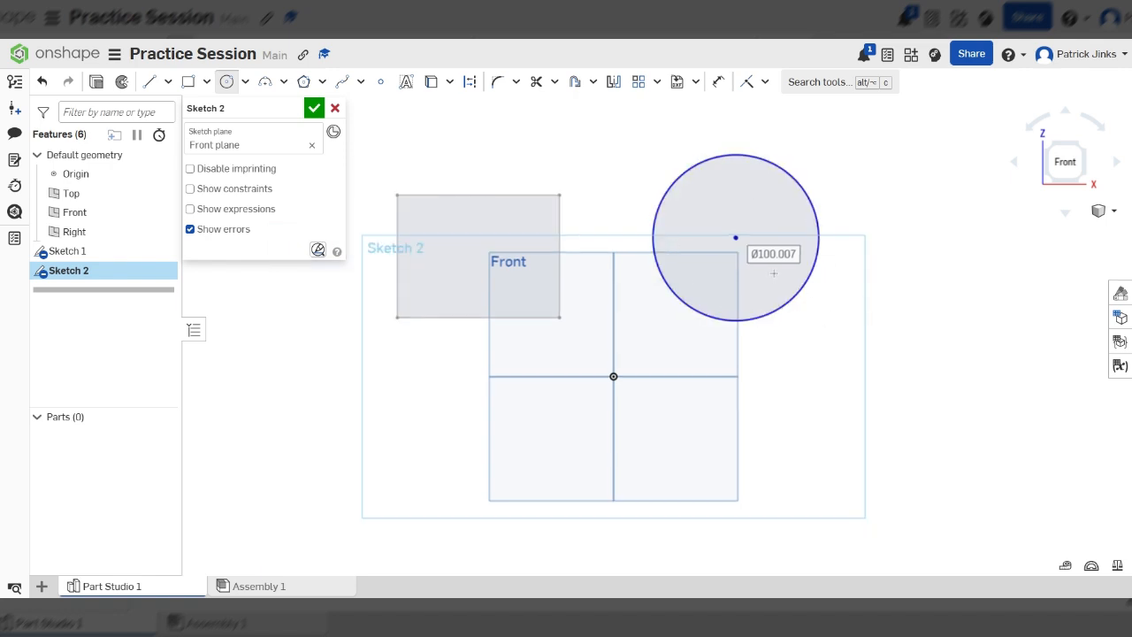
left_click(314, 110)
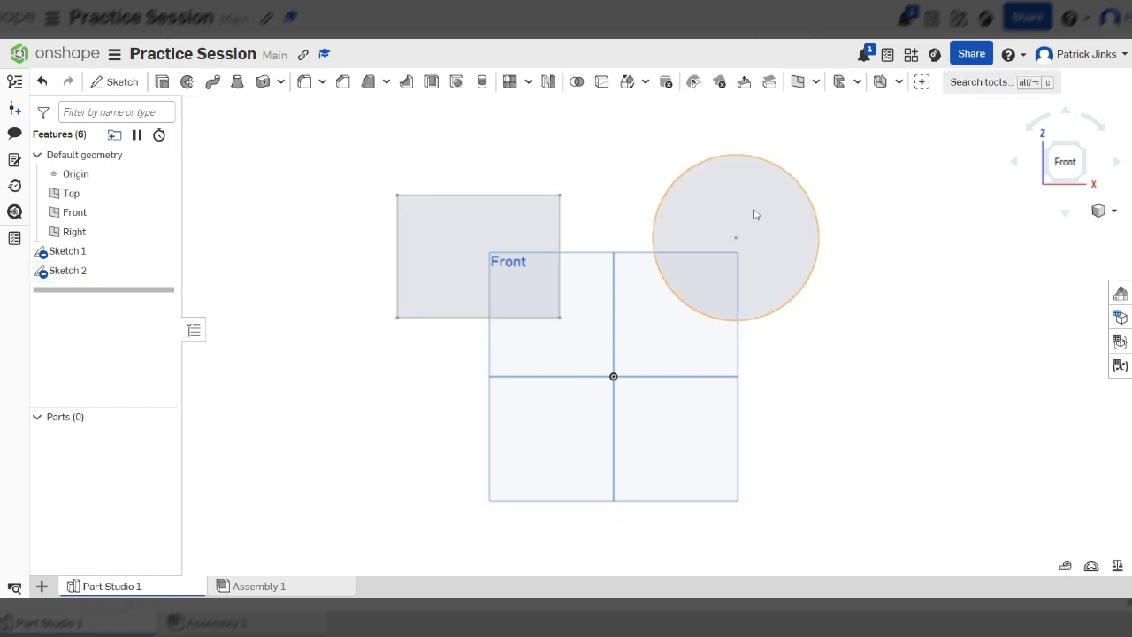
Start a third sketch on the Front plane, with the plane's lower-left area in view.
left_click(118, 82)
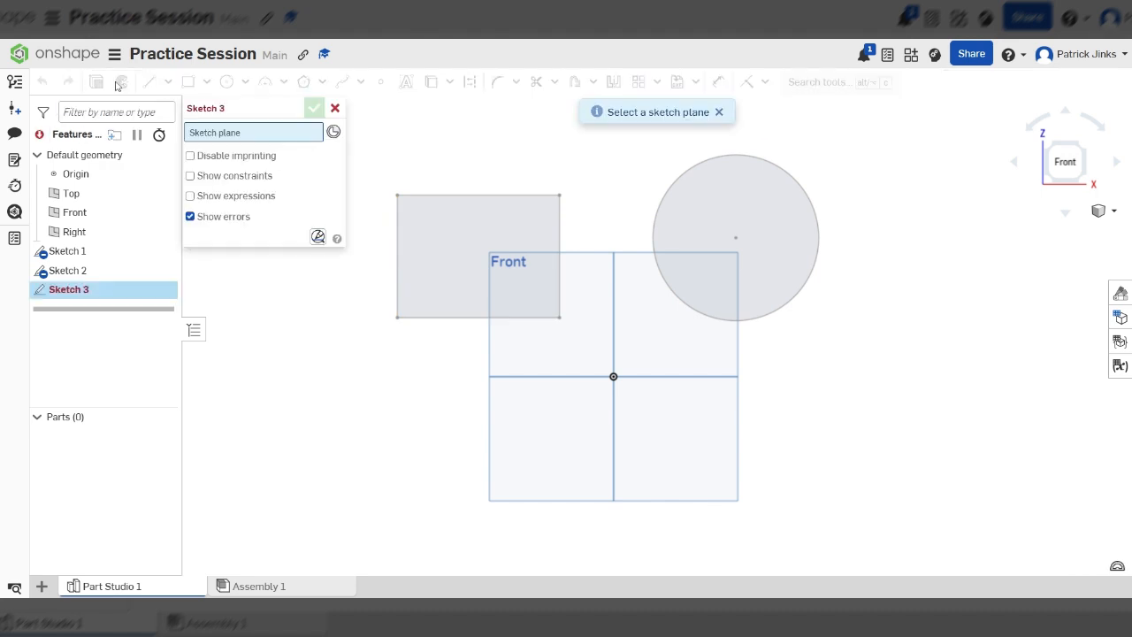
left_click(552, 457)
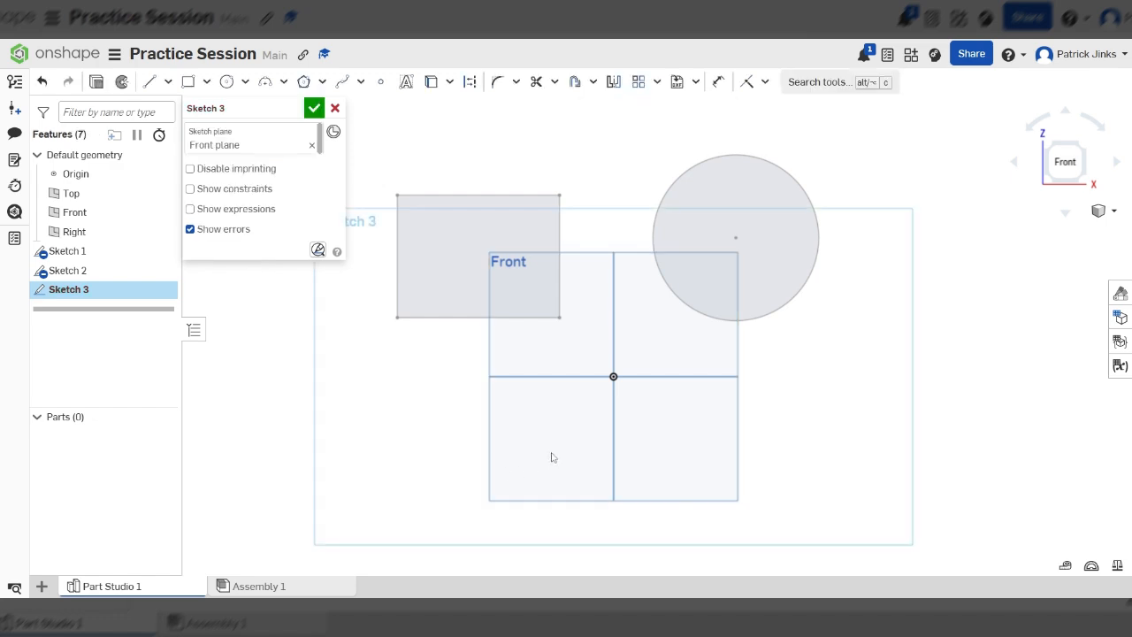
scroll(521, 339, "down", 2)
scroll(581, 504, "up", 2)
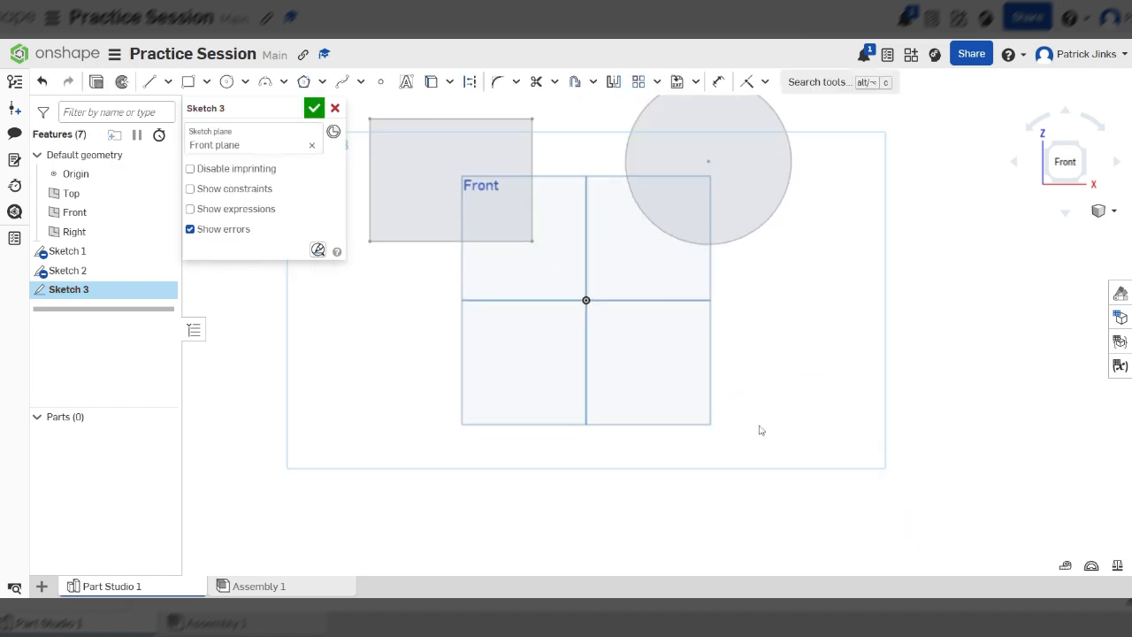
scroll(814, 424, "up", 1)
scroll(871, 443, "down", 2)
scroll(606, 380, "up", 1)
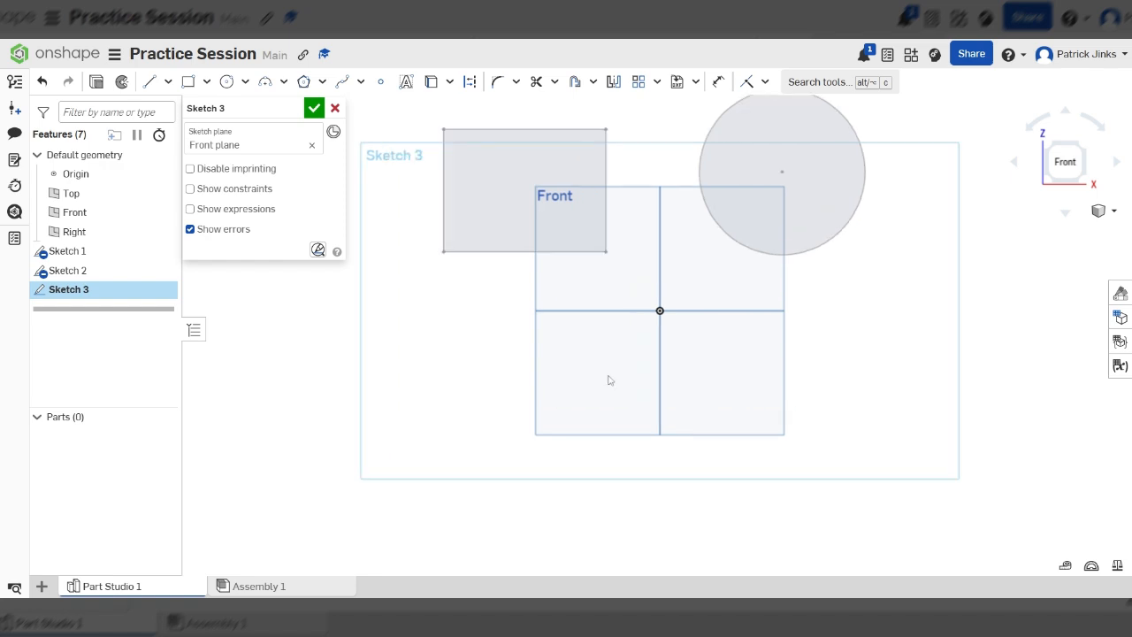
scroll(609, 380, "up", 1)
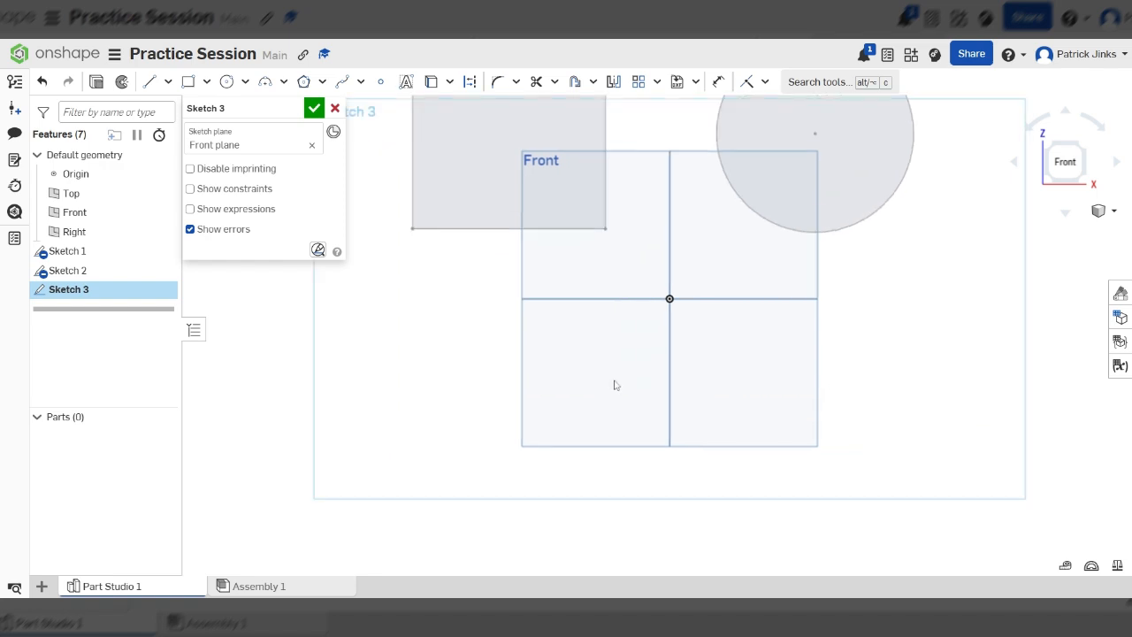
Draw a zigzag chain of ten connected lines around the Front plane's lower-left quarter, starting with a segment about 34 long.
left_click(147, 88)
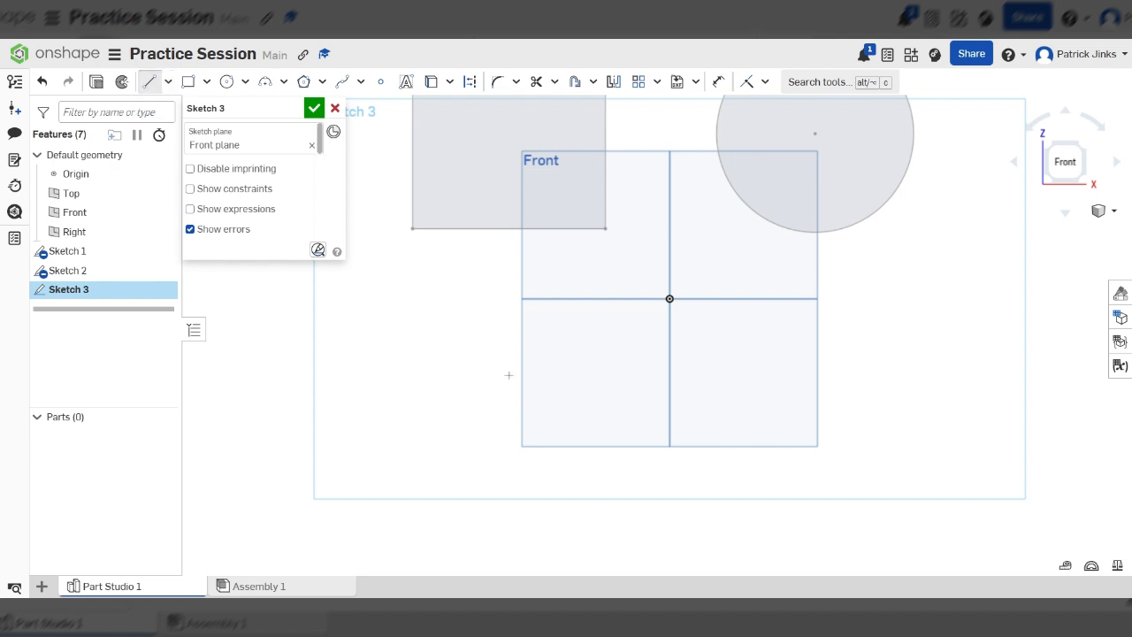
left_click(607, 321)
left_click(557, 365)
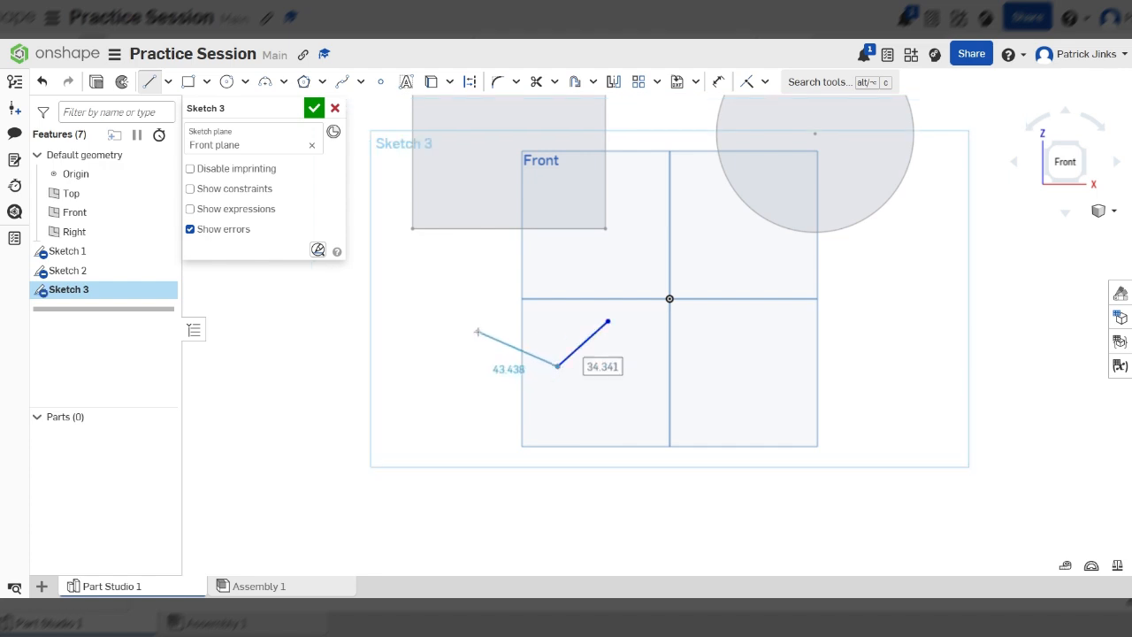
left_click(478, 331)
left_click(430, 411)
left_click(395, 358)
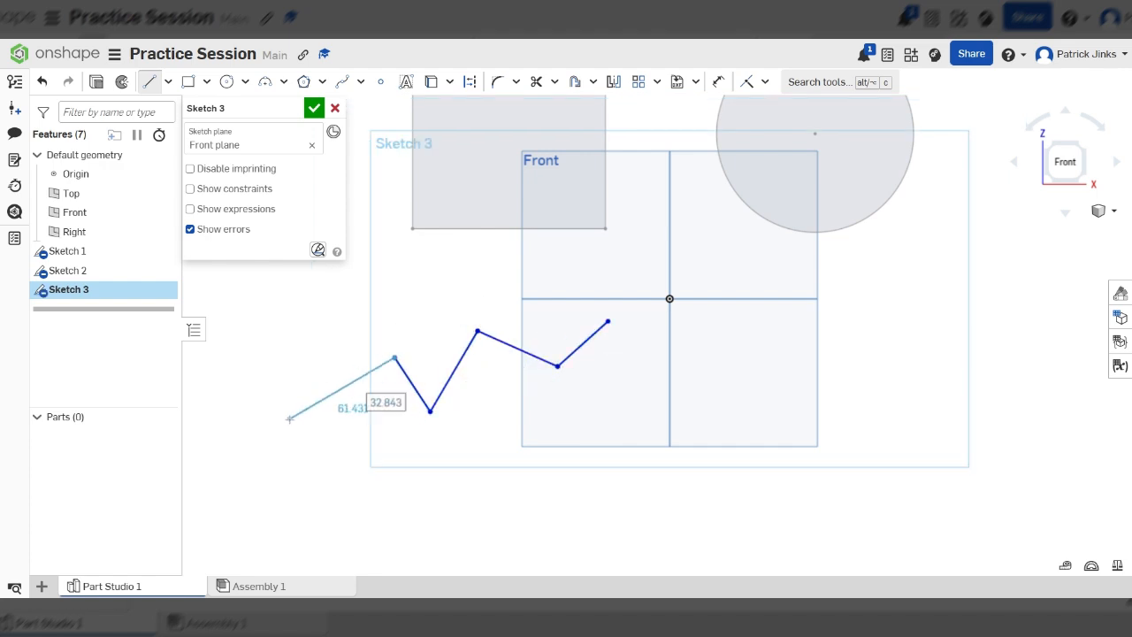
left_click(273, 427)
left_click(358, 449)
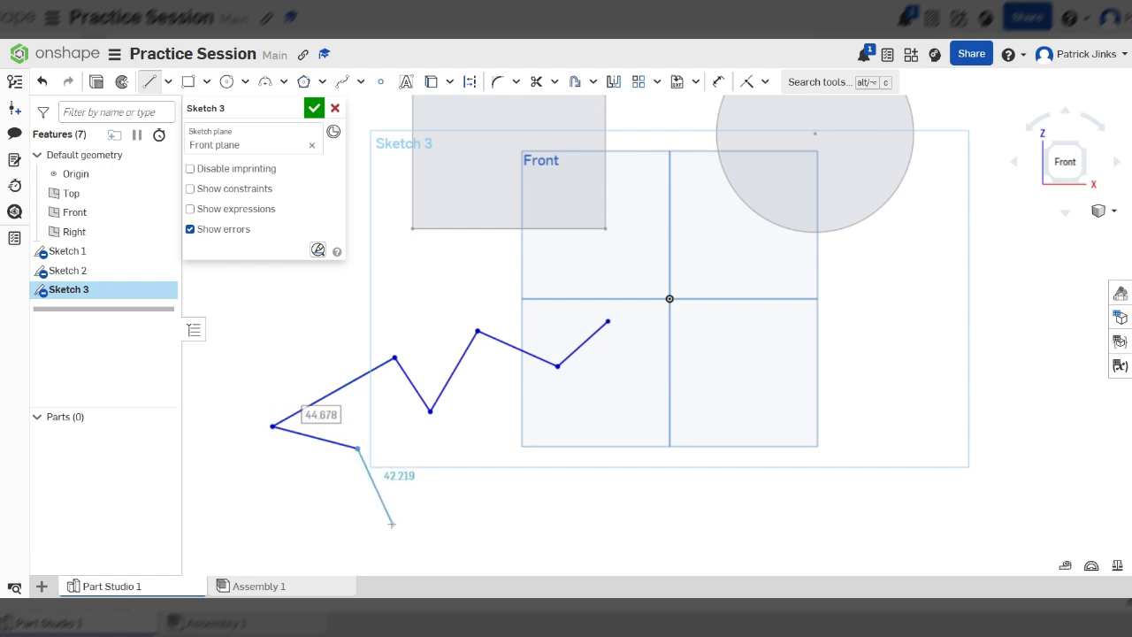
left_click(391, 521)
left_click(483, 521)
left_click(492, 408)
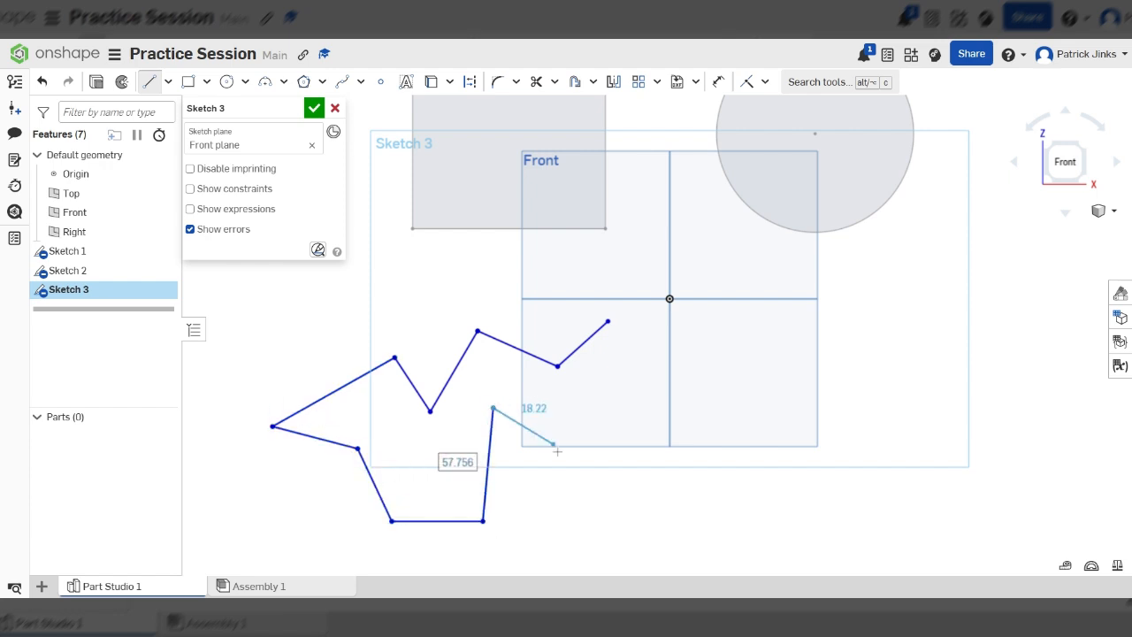
left_click(587, 499)
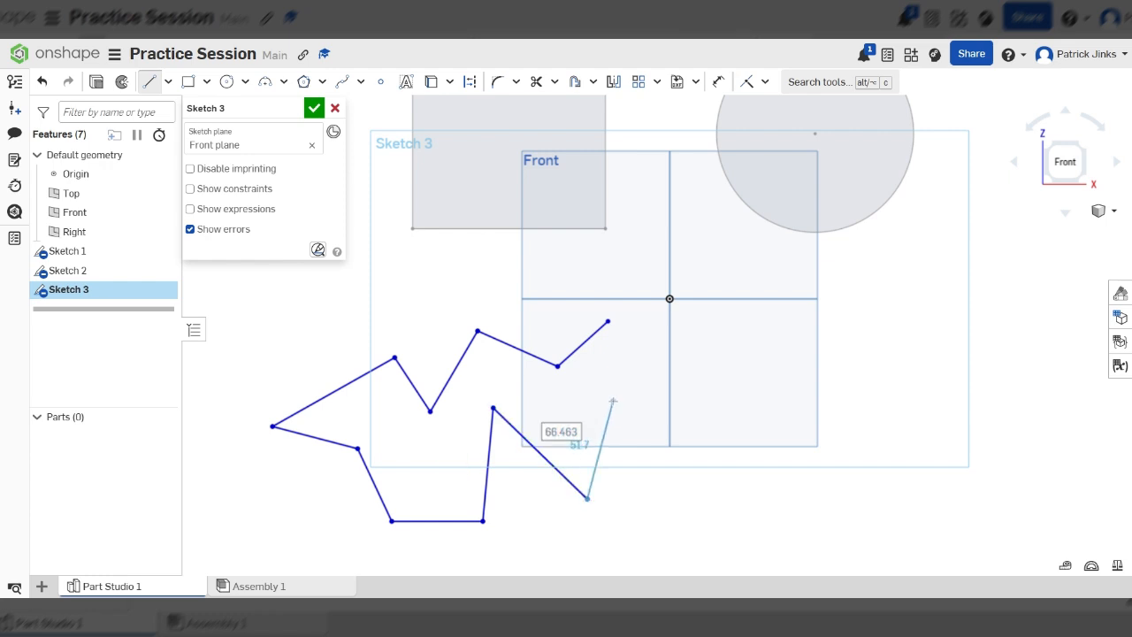
Add a line about 44 long, close the chain at its starting point with one about 51 long, and accept the sketch.
scroll(600, 423, "down", 2)
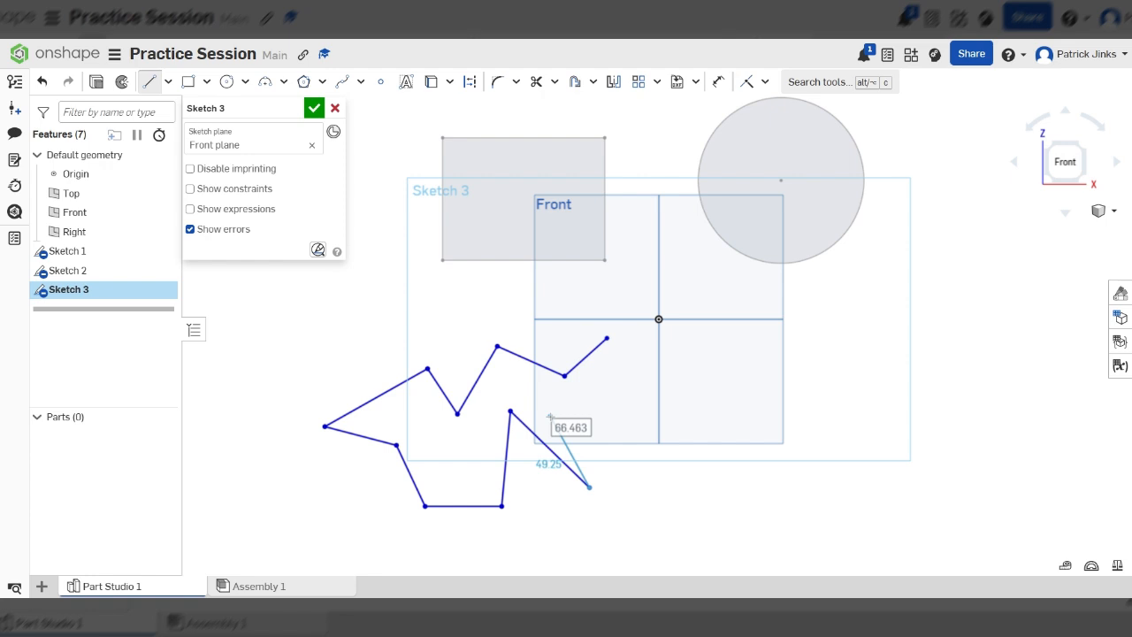
scroll(605, 436, "up", 2)
scroll(605, 435, "up", 1)
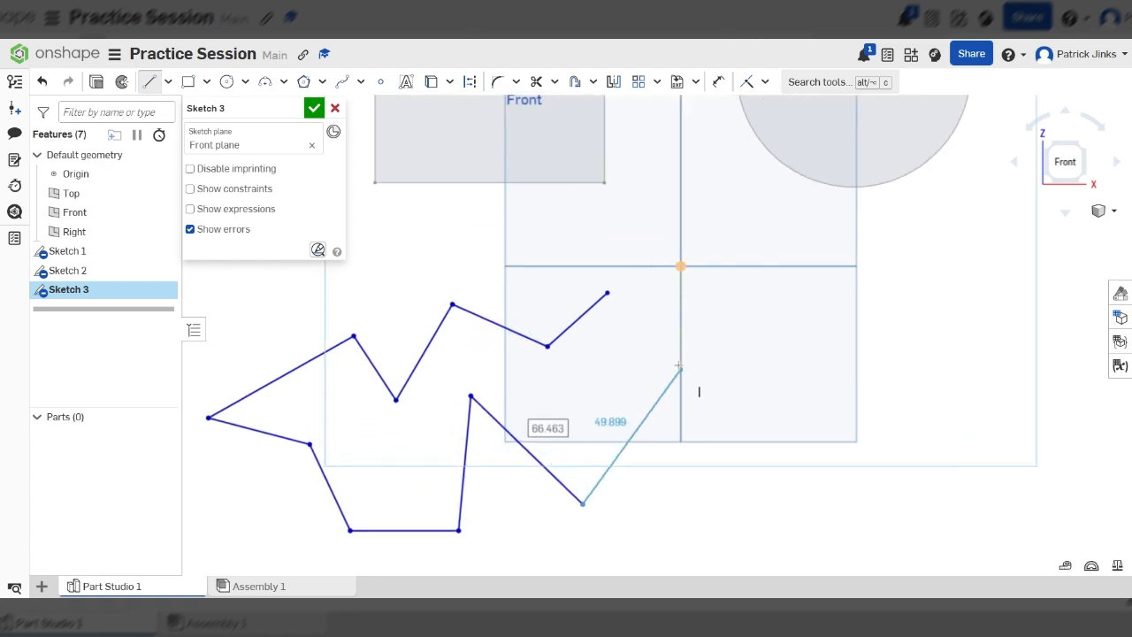
scroll(566, 354, "down", 2)
scroll(591, 410, "up", 2)
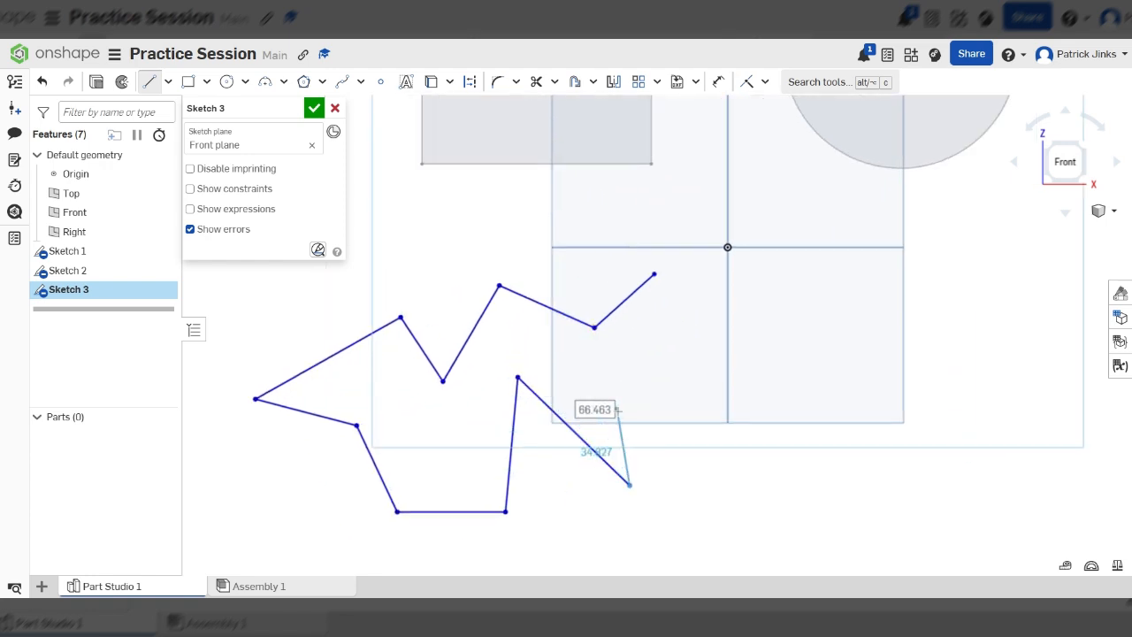
left_click(672, 393)
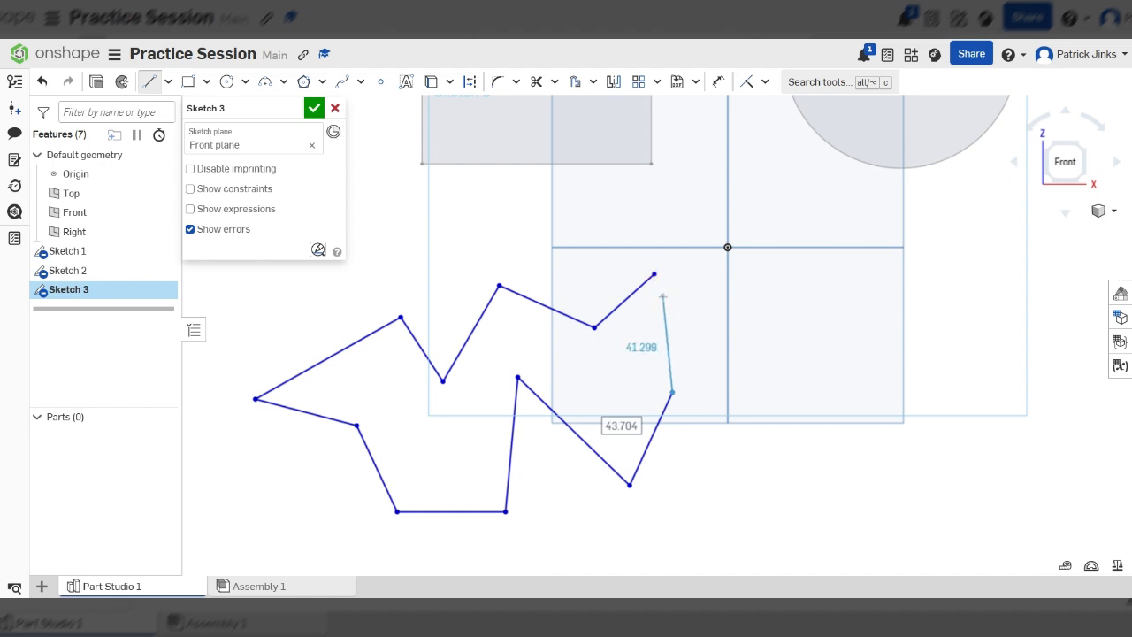
scroll(663, 296, "up", 3)
scroll(655, 297, "down", 4)
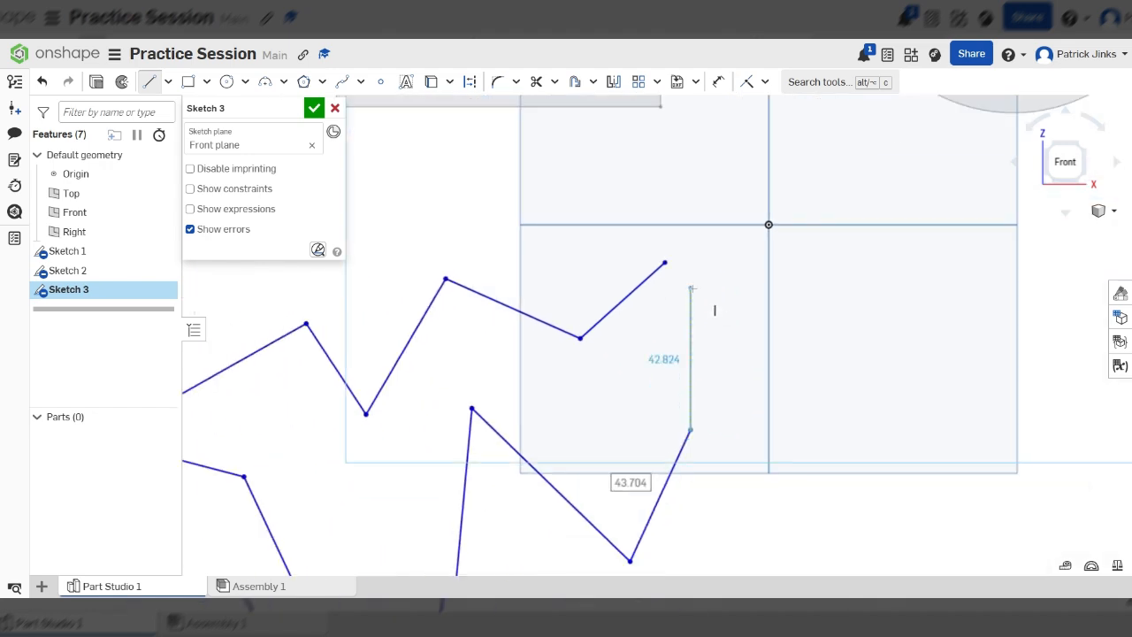
scroll(672, 300, "up", 3)
scroll(687, 319, "down", 2)
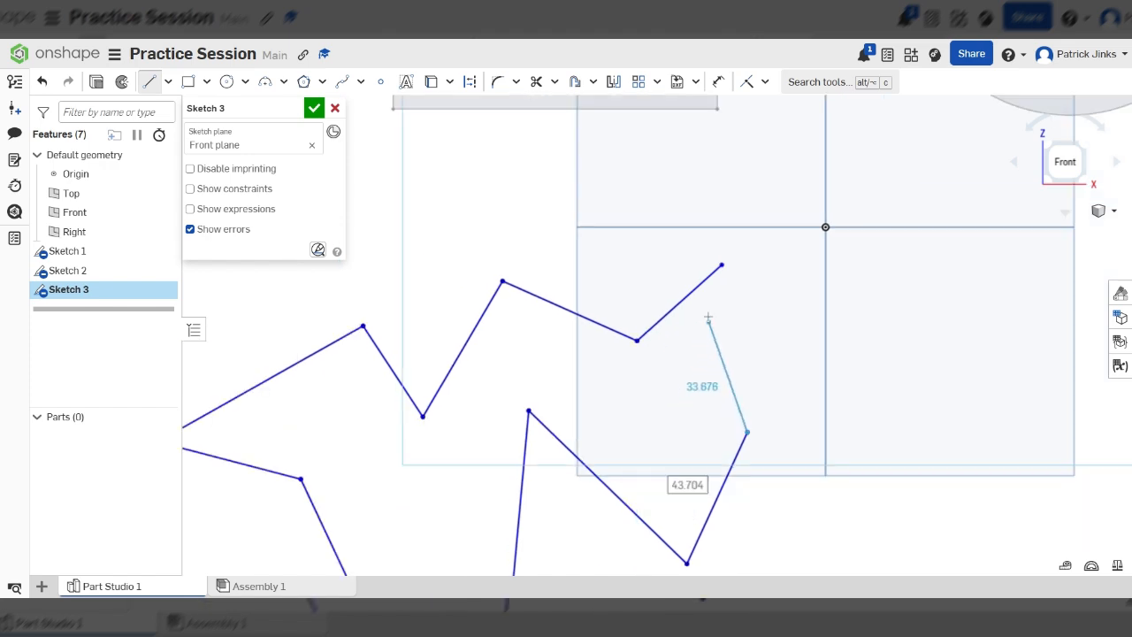
scroll(708, 310, "down", 2)
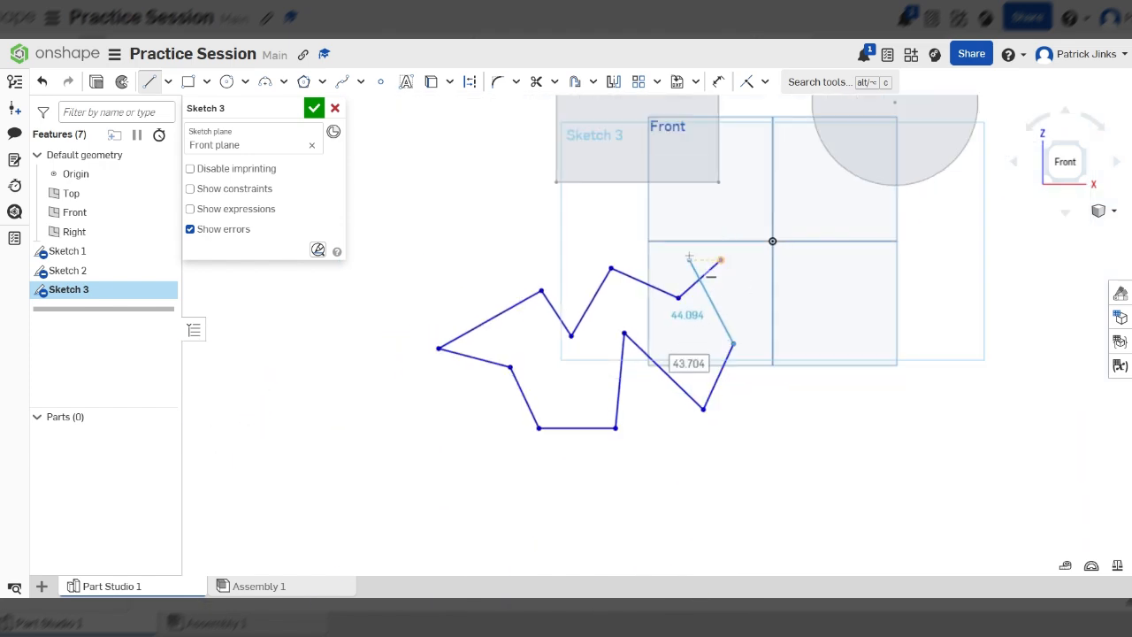
scroll(726, 257, "up", 5)
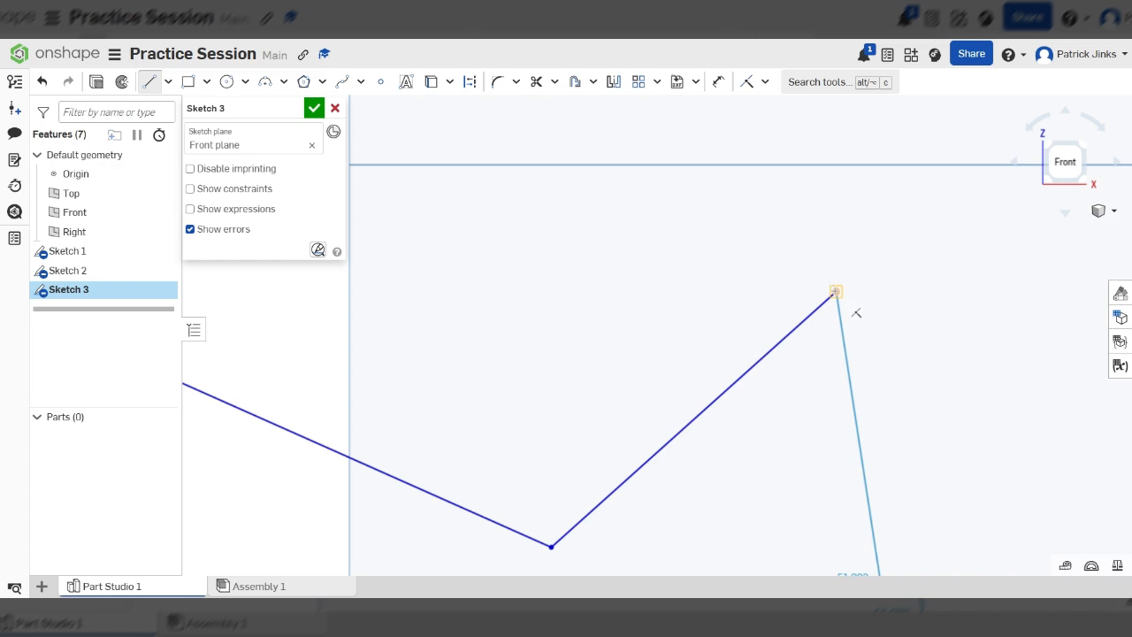
scroll(857, 314, "down", 5)
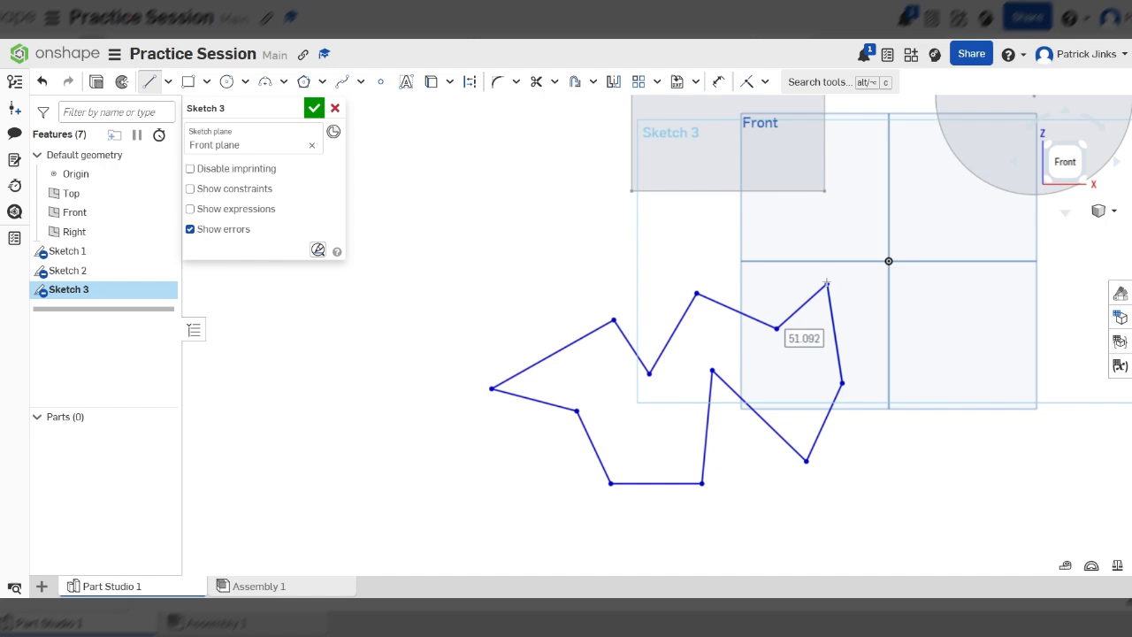
left_click(847, 303)
scroll(469, 345, "down", 5)
scroll(663, 271, "up", 4)
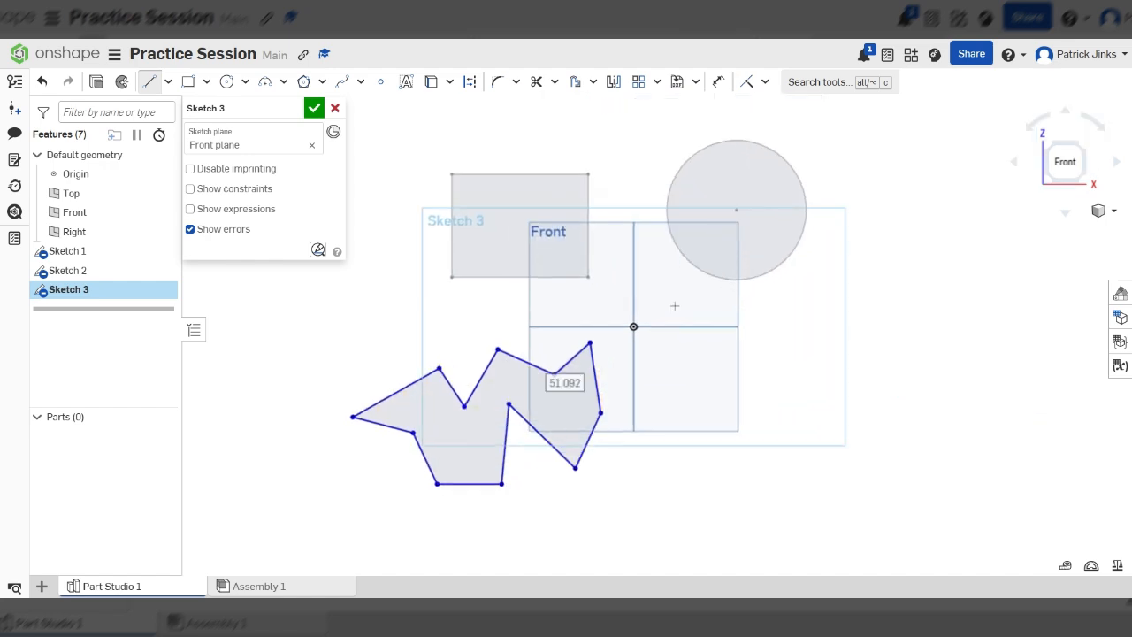
left_click(315, 108)
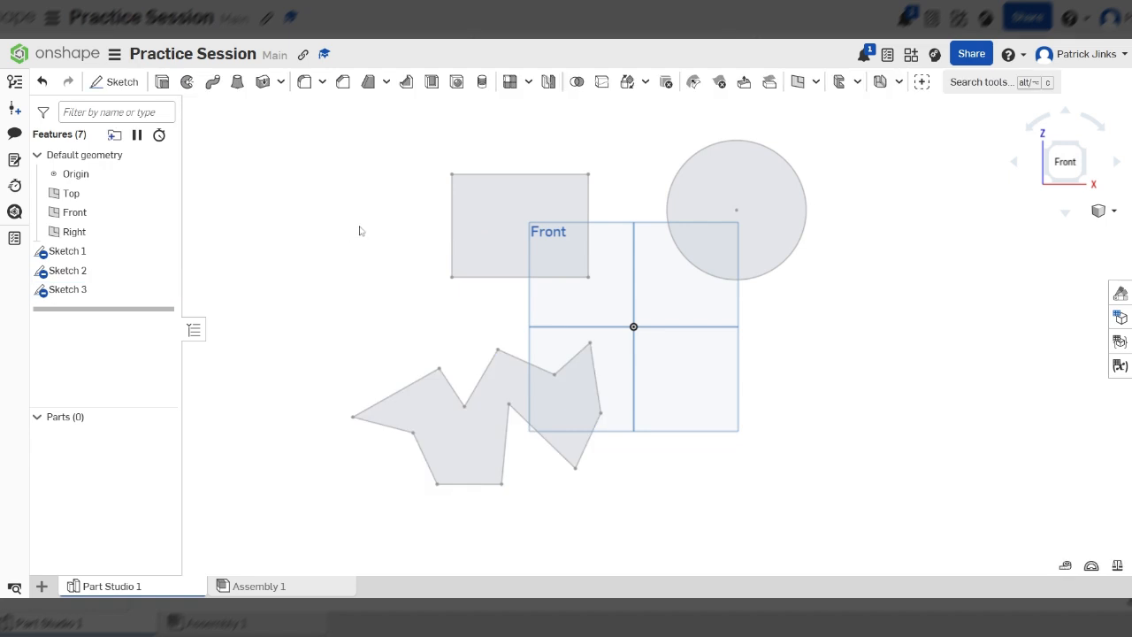
Create a fourth sketch on the Front plane and draw a wavy five-point spline across and beyond the plane's lower-right quarter.
left_click(122, 81)
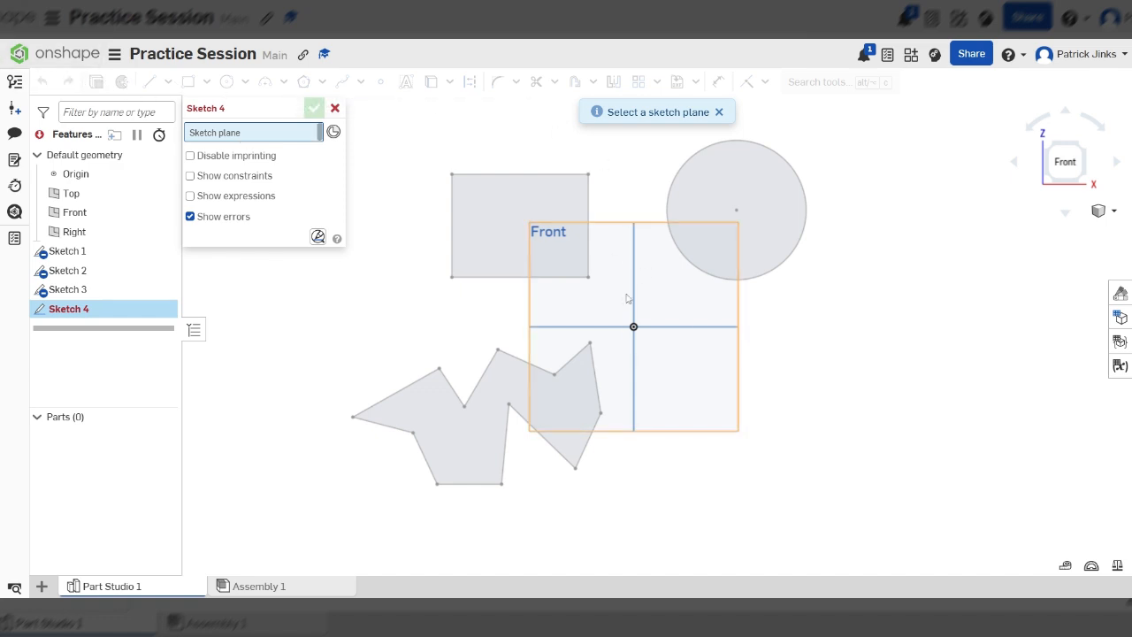
left_click(716, 378)
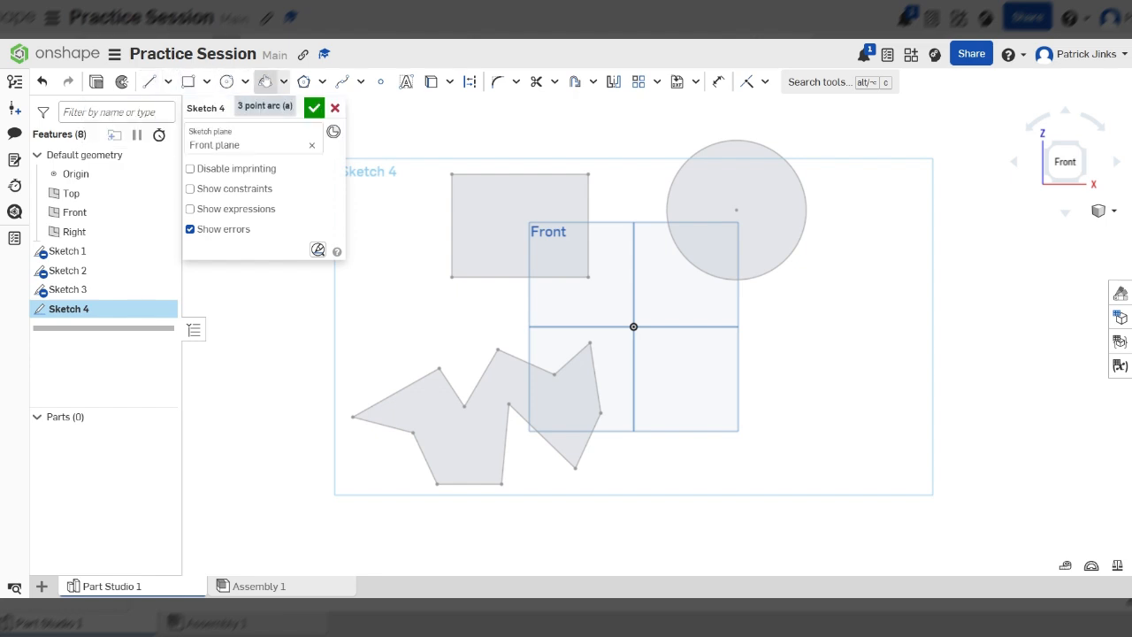
left_click(342, 83)
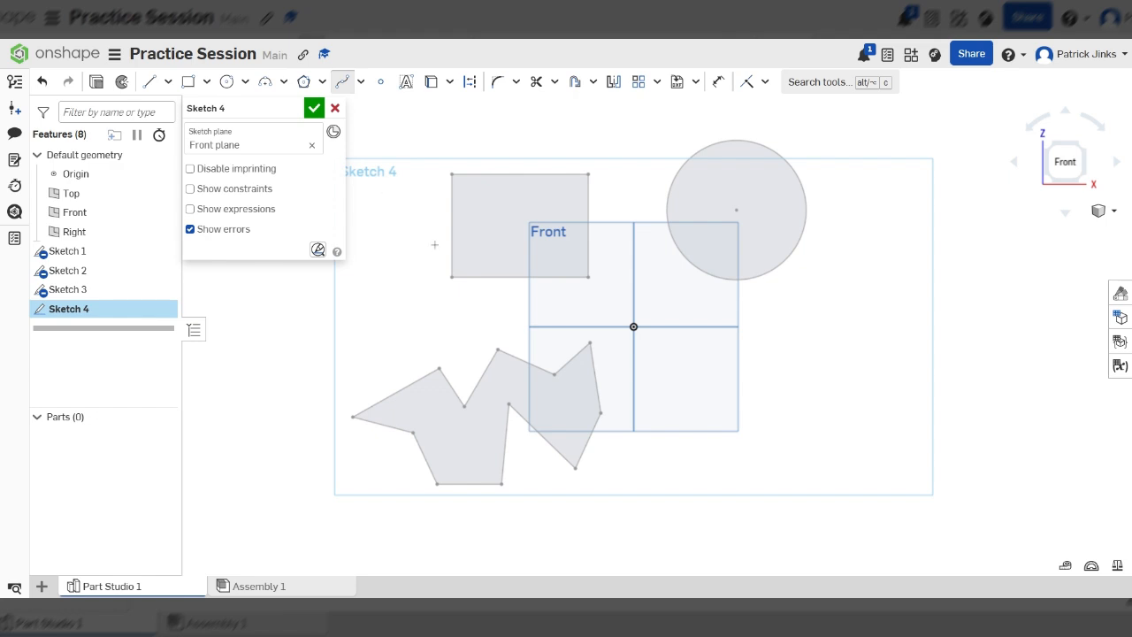
left_click(677, 399)
left_click(757, 344)
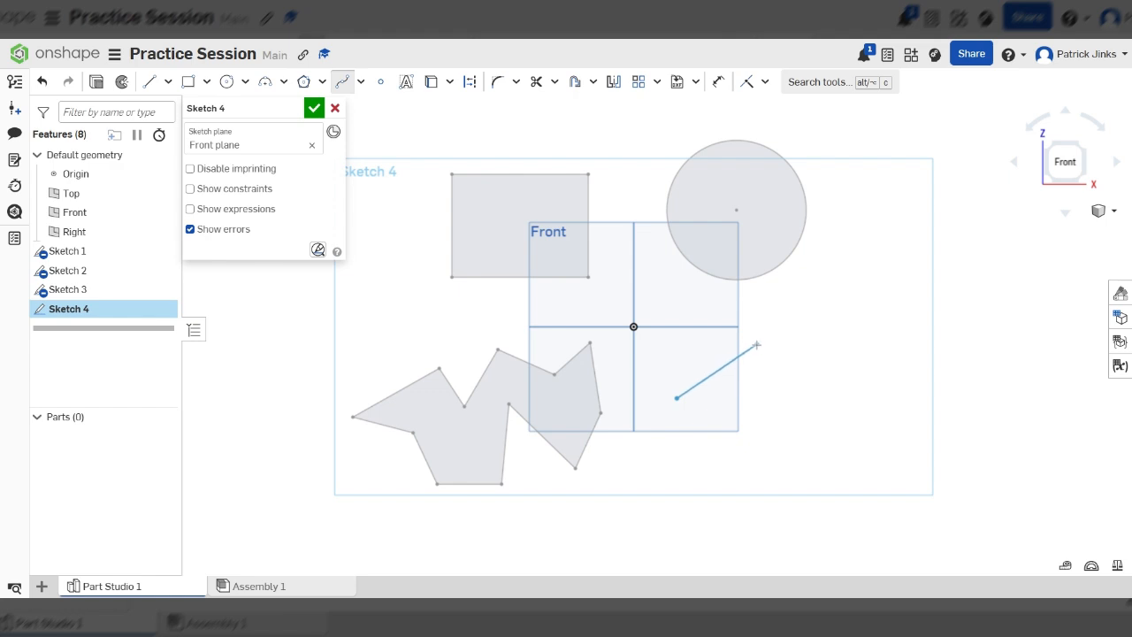
left_click(802, 394)
left_click(850, 347)
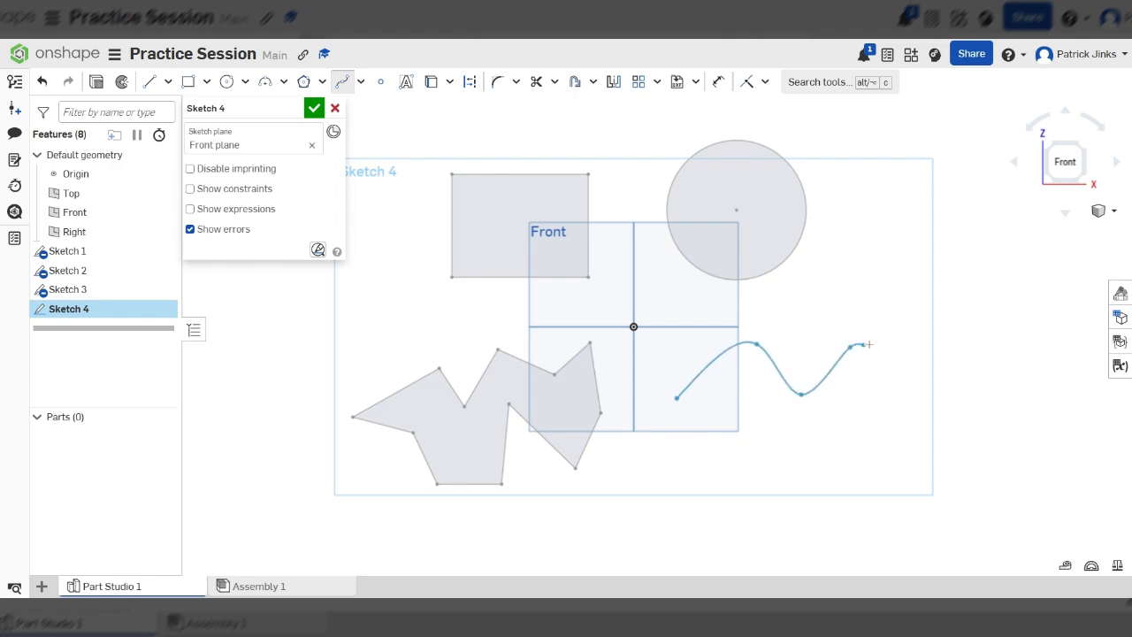
double_click(913, 399)
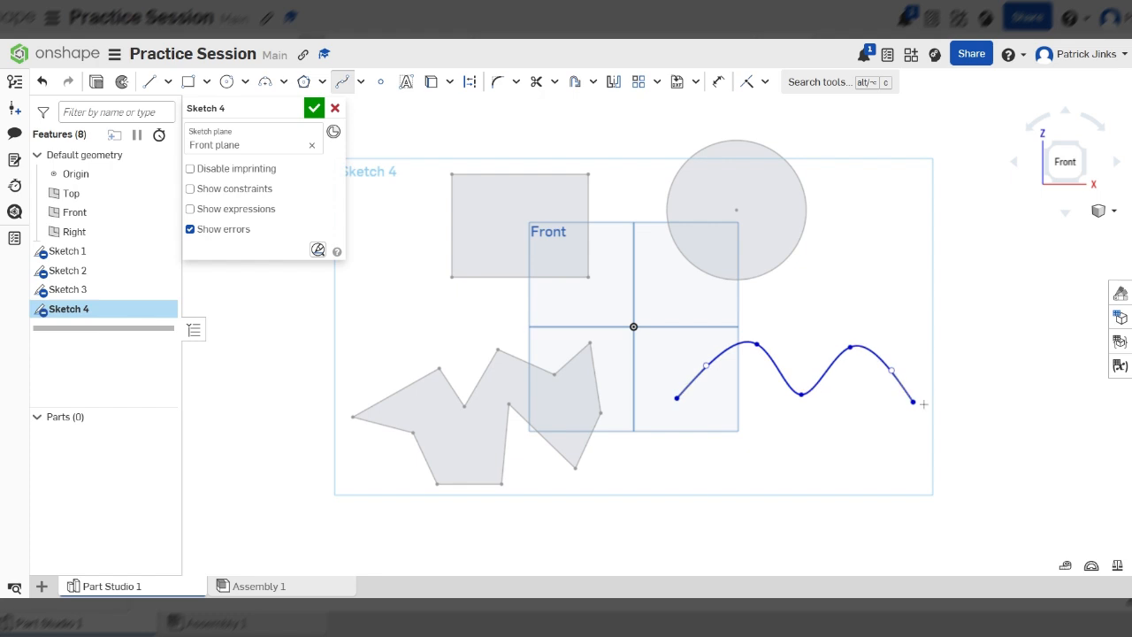
Draw a second five-point spline from the wavy spline's right end, looping around clockwise and back beneath it.
scroll(912, 398, "up", 3)
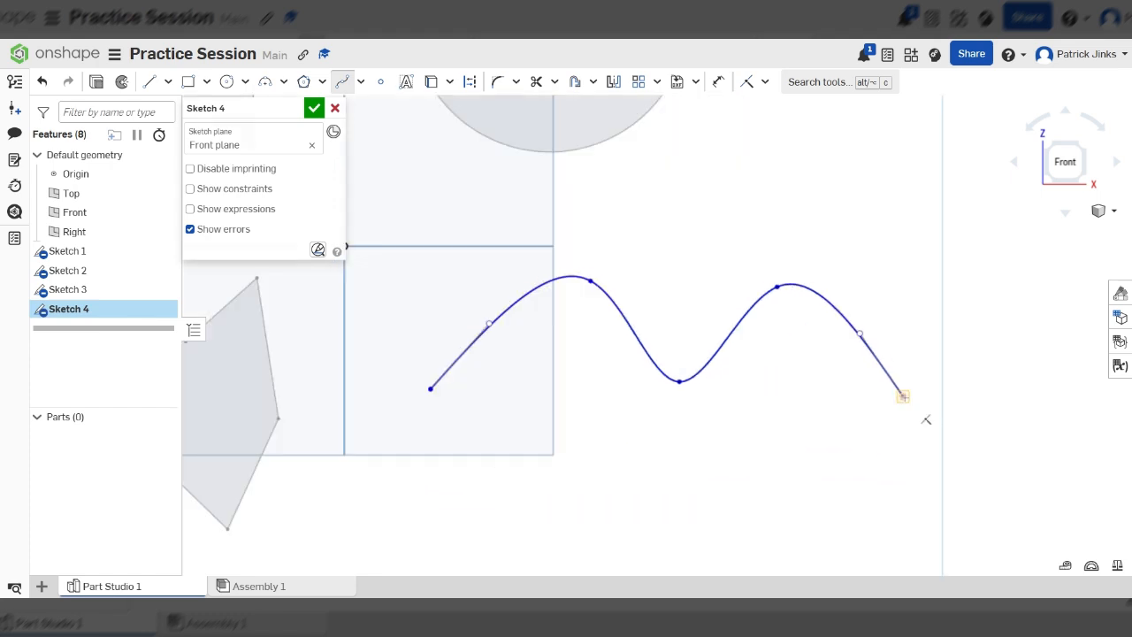
scroll(926, 419, "down", 3)
left_click(797, 401)
left_click(847, 393)
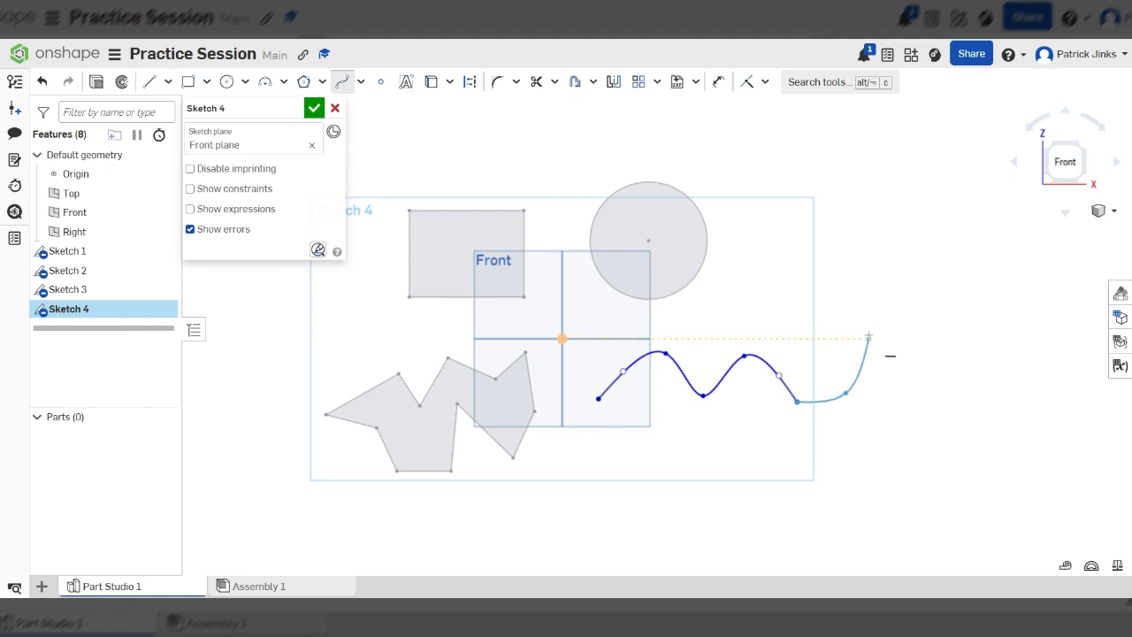
left_click(902, 426)
left_click(850, 482)
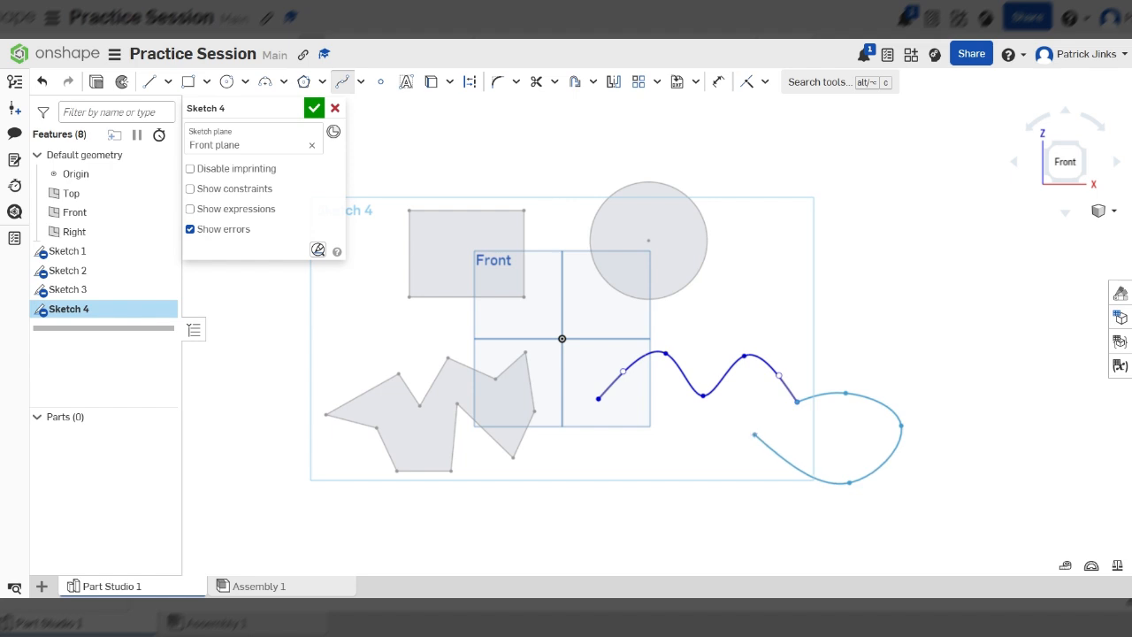
double_click(754, 435)
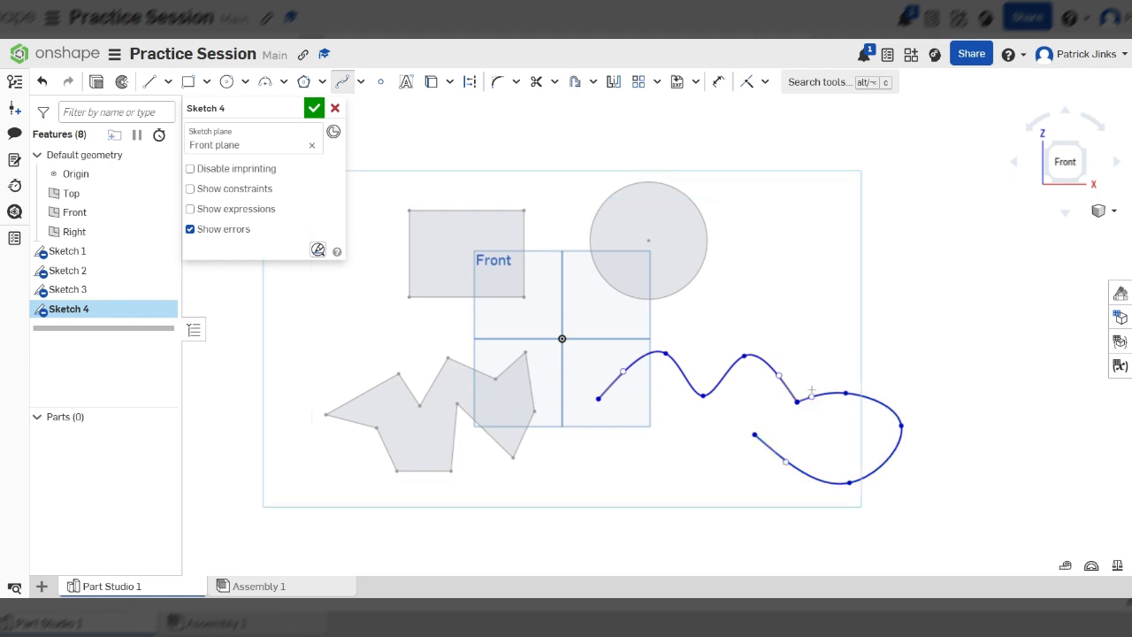
Draw a short two-point spline from the looping spline's free end down and to the left.
scroll(818, 454, "up", 3)
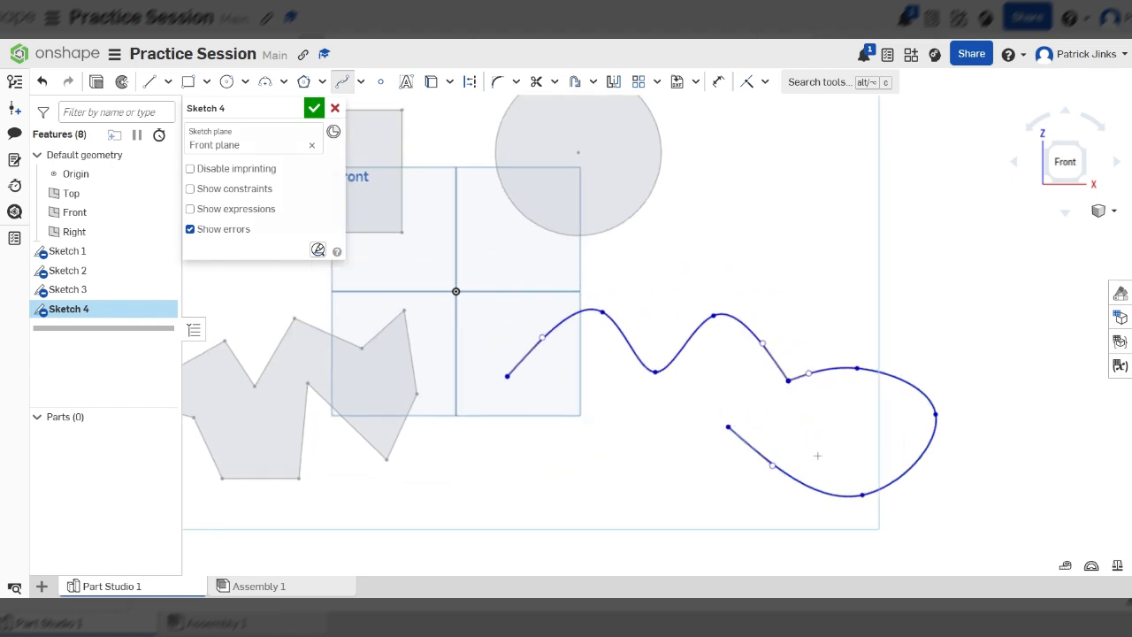
left_click(728, 428)
double_click(689, 475)
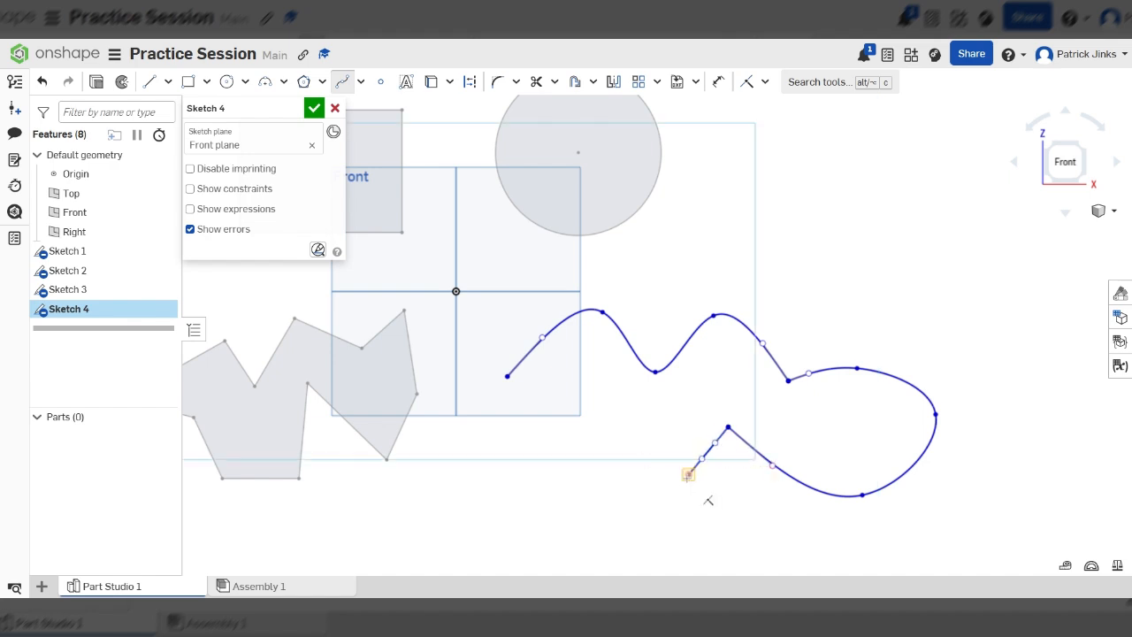
Draw a five-point spline from the short spline's free end, curving up and around before ending below the loop.
left_click(689, 475)
left_click(627, 464)
left_click(625, 426)
left_click(569, 443)
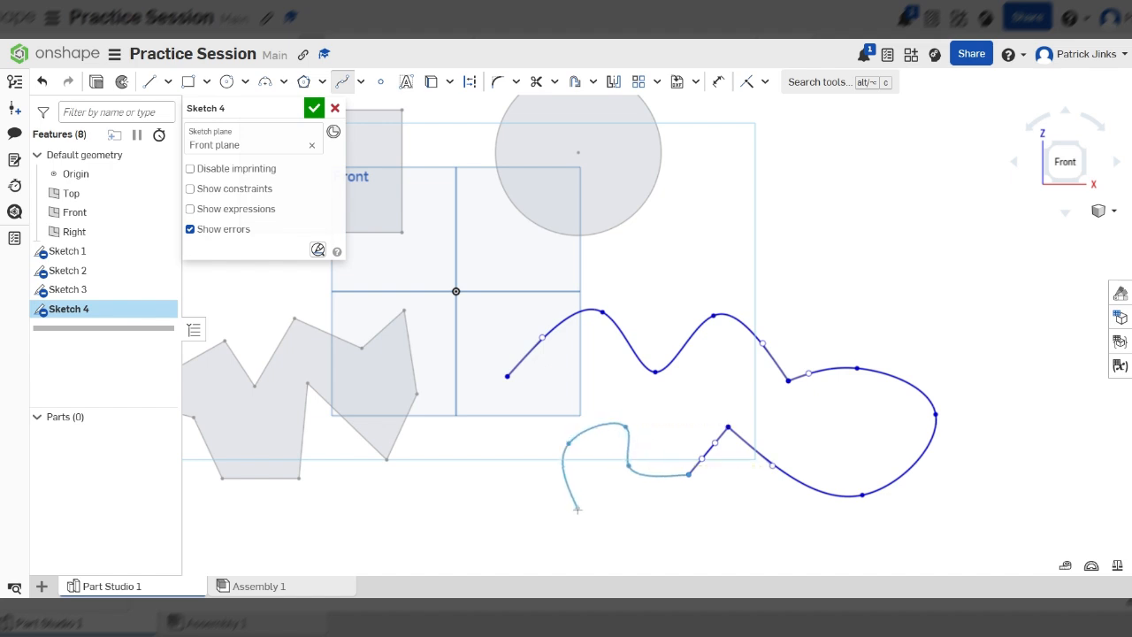
double_click(576, 510)
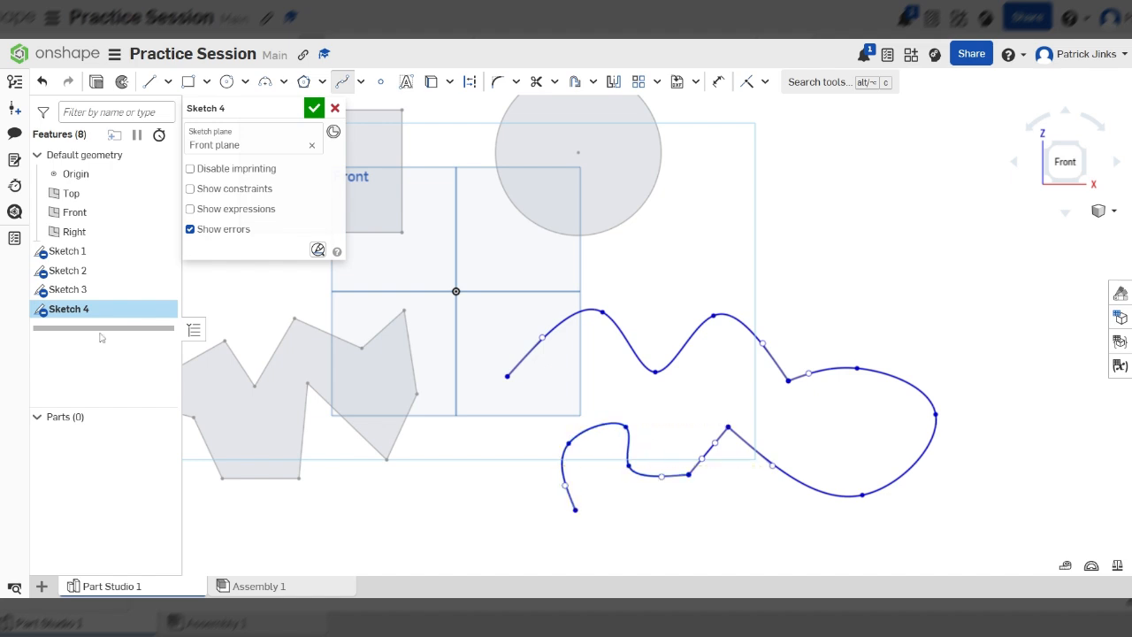
Close the spline chain back to its starting point with three connected lines about 48, 55 and 65 long, and accept the sketch.
left_click(149, 82)
scroll(664, 306, "down", 3)
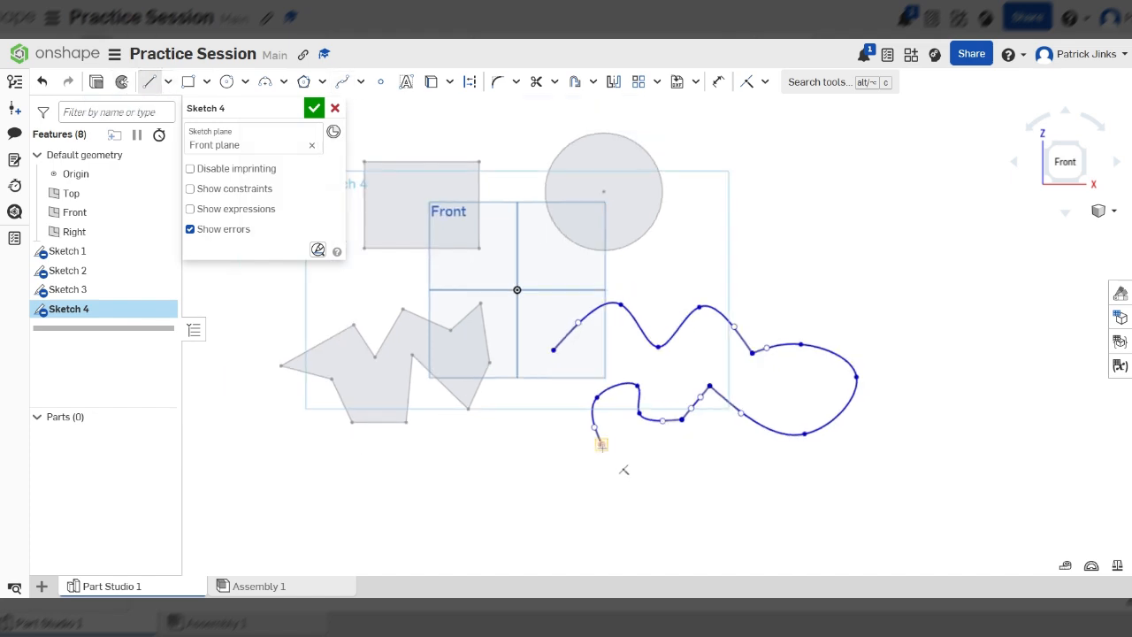
left_click(600, 444)
left_click(558, 481)
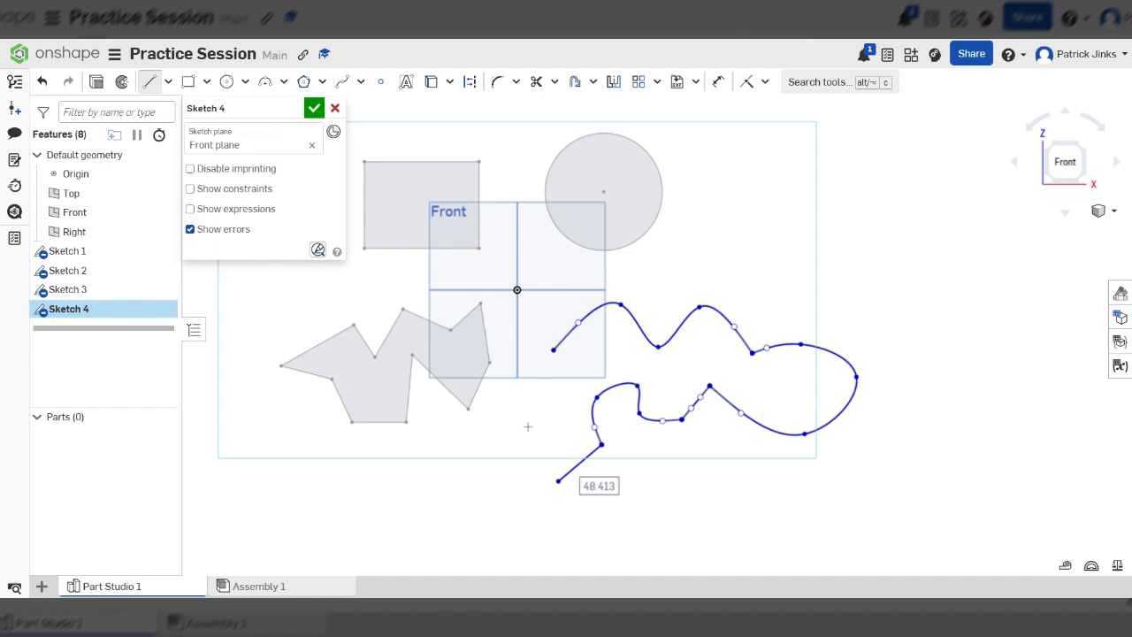
left_click(530, 423)
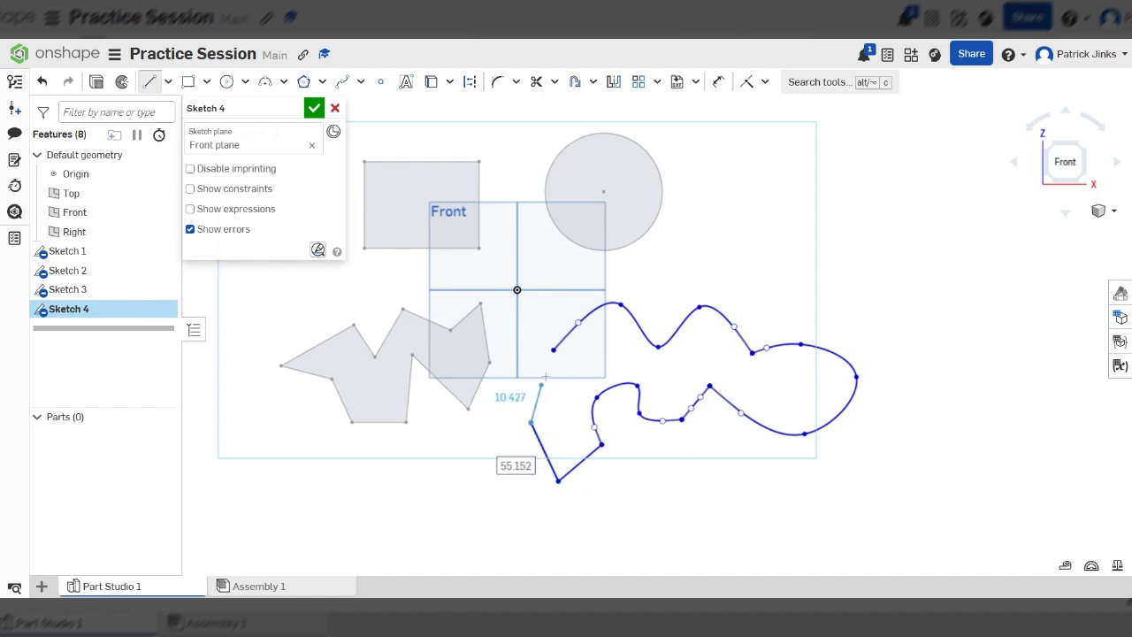
left_click(553, 350)
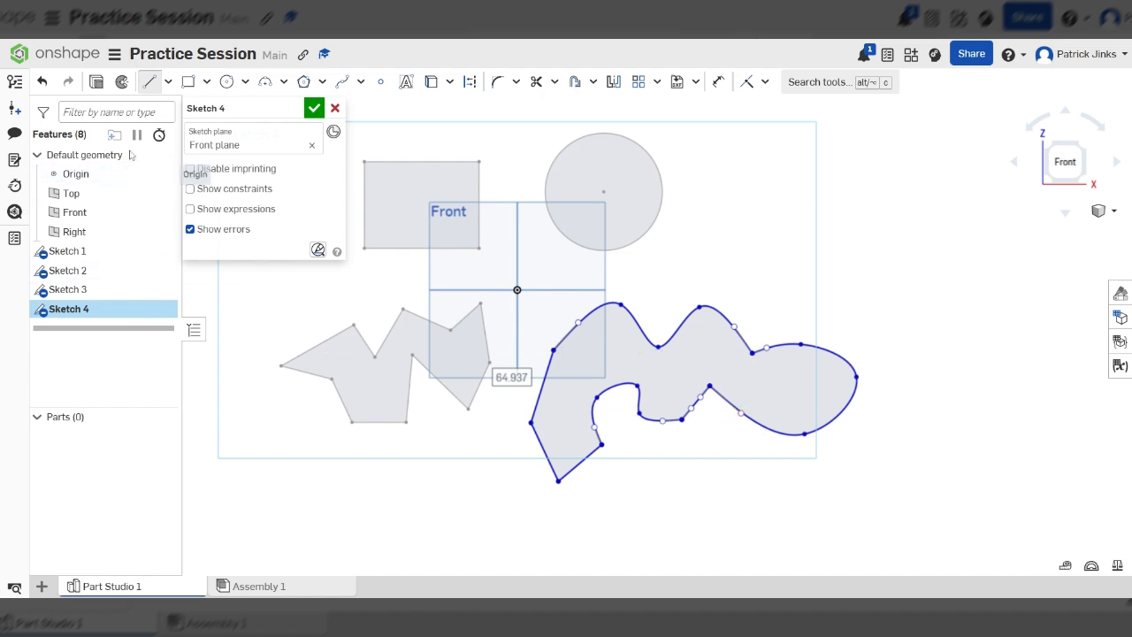
left_click(315, 108)
Examine the four closed sketch shapes on the Front plane from the front and at an oblique angle.
scroll(559, 488, "down", 3)
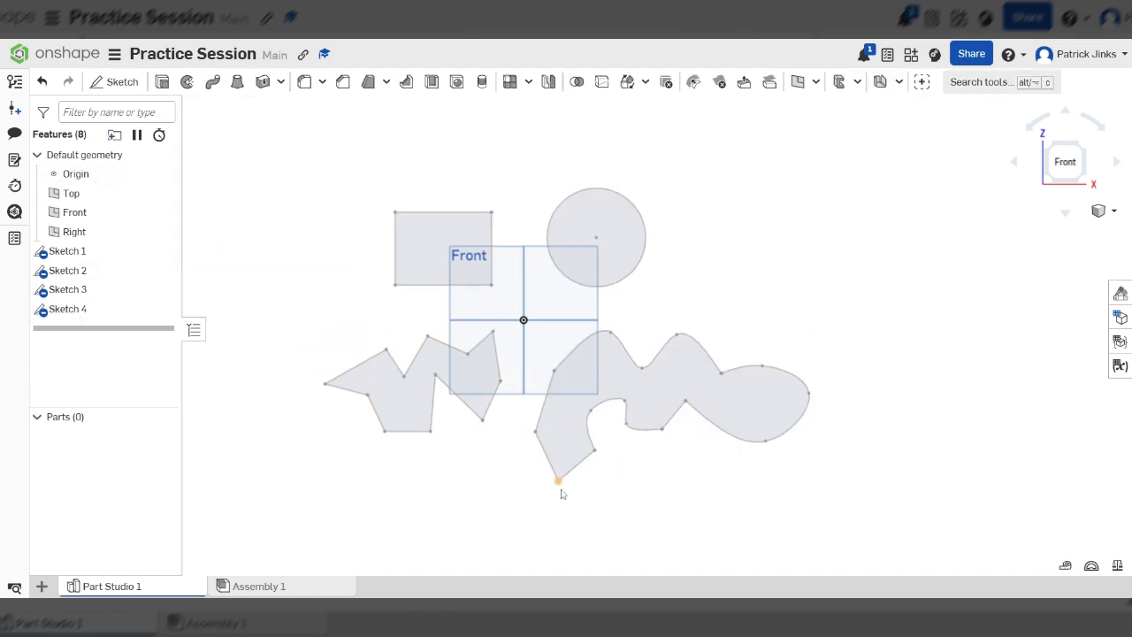
scroll(482, 428, "down", 3)
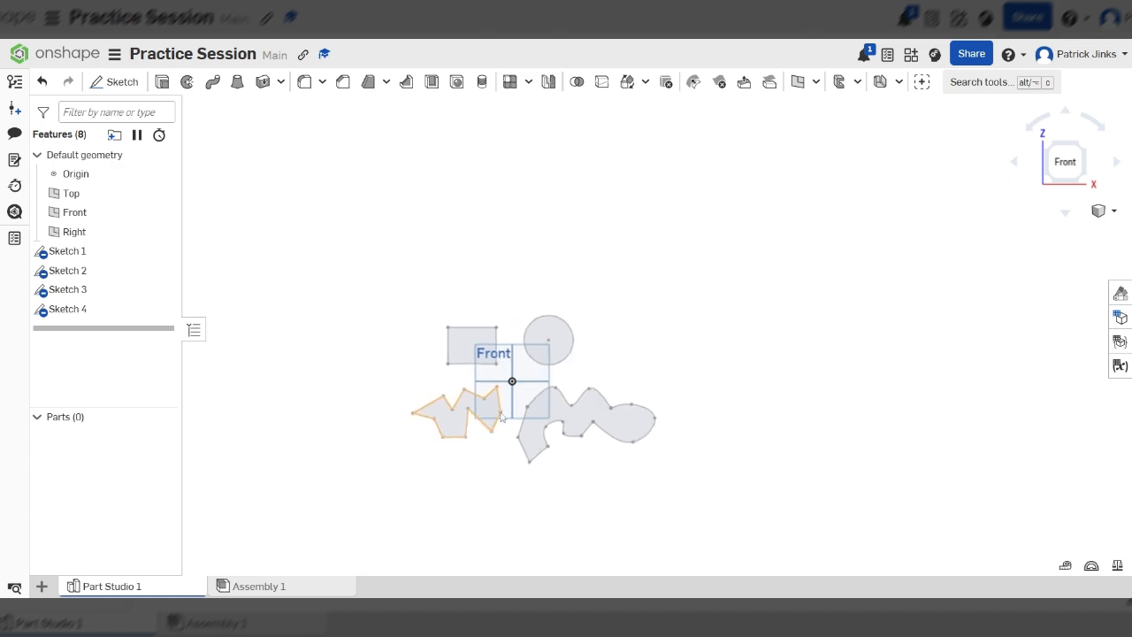
scroll(576, 354, "up", 4)
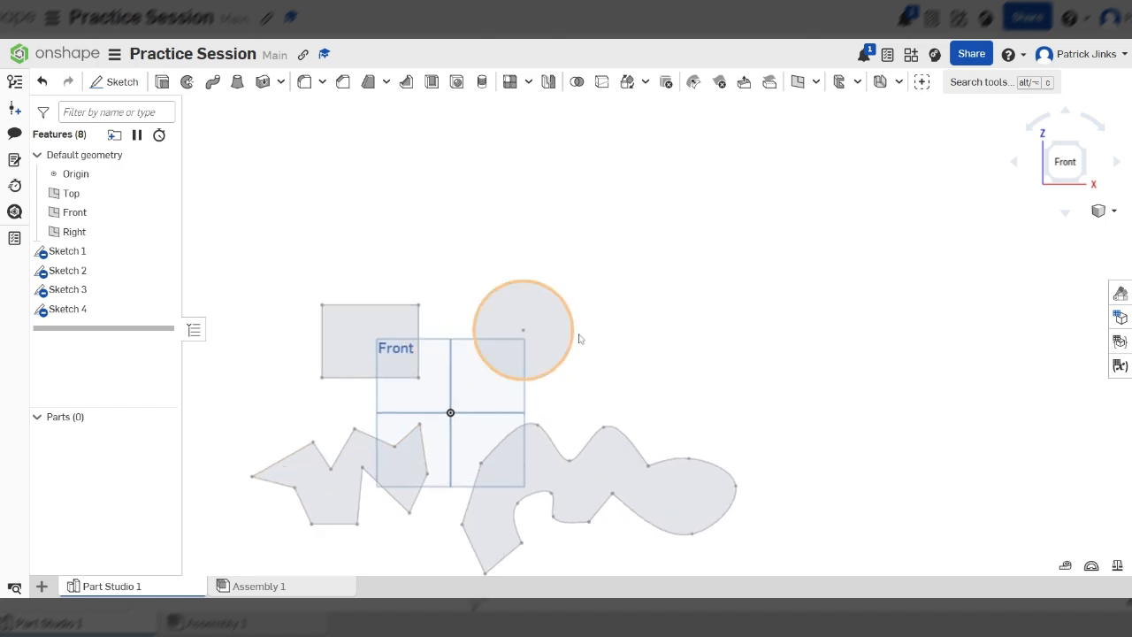
scroll(659, 297, "down", 2)
scroll(377, 486, "up", 3)
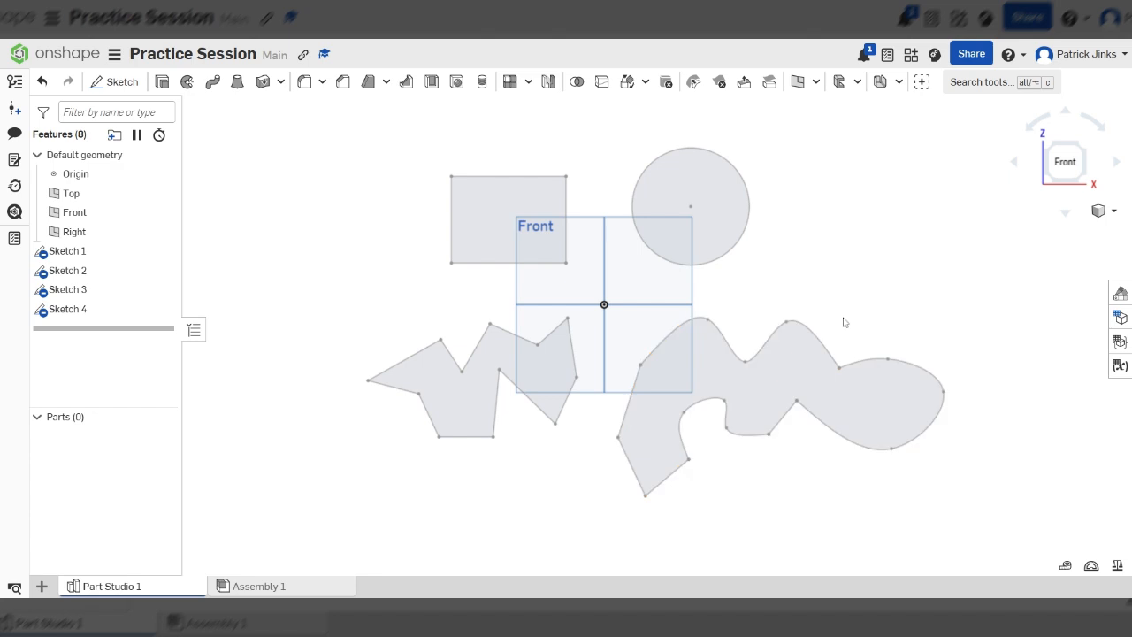
scroll(646, 328, "down", 2)
scroll(646, 329, "down", 3)
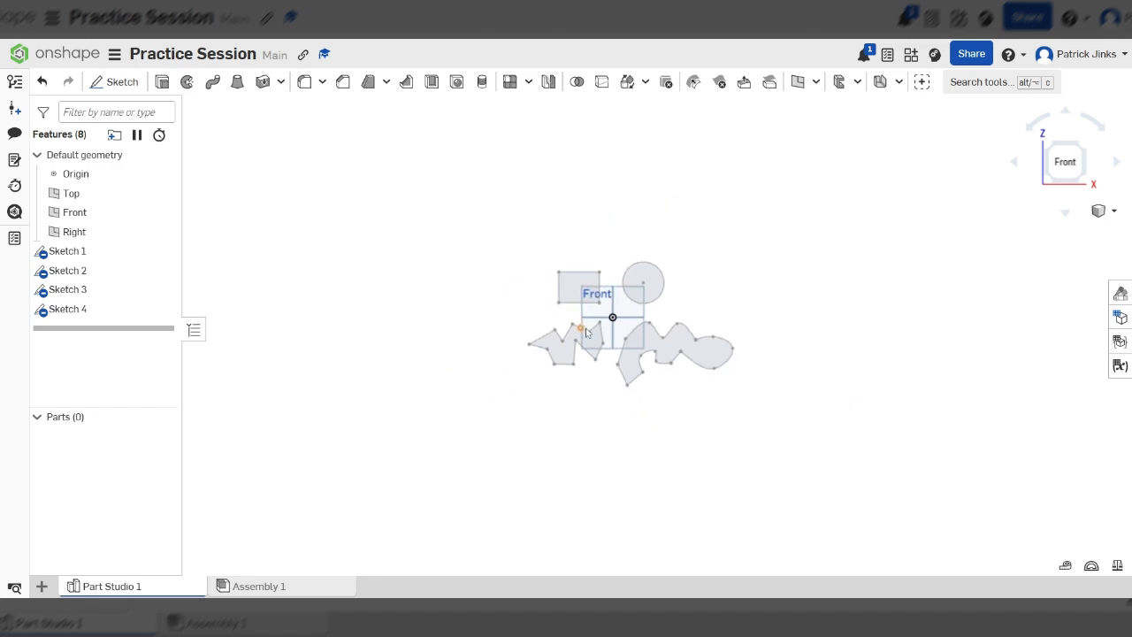
scroll(796, 265, "up", 3)
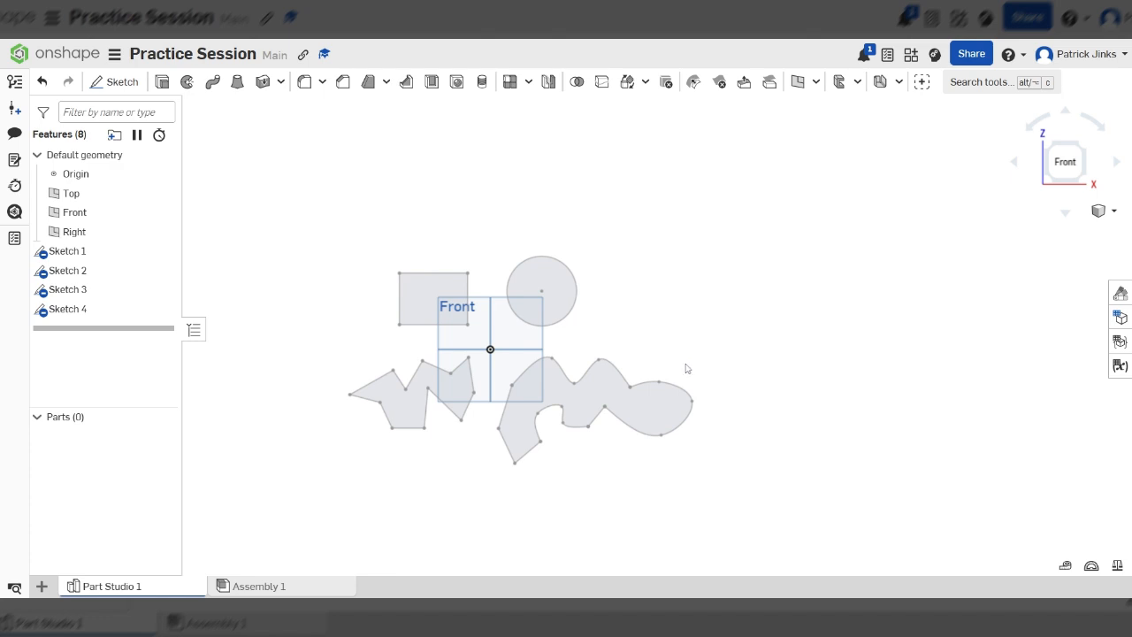
scroll(732, 348, "down", 3)
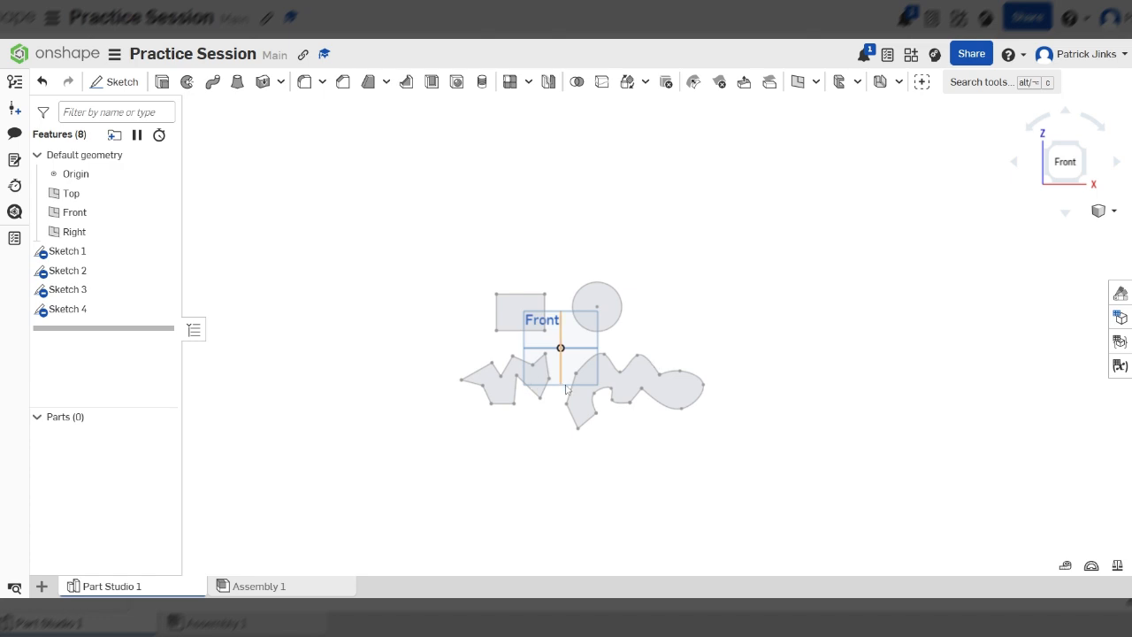
scroll(561, 386, "up", 3)
mouse_move(796, 258)
right_mouse_down()
mouse_move(758, 251)
mouse_move(756, 279)
mouse_move(782, 260)
mouse_move(776, 274)
right_mouse_up()
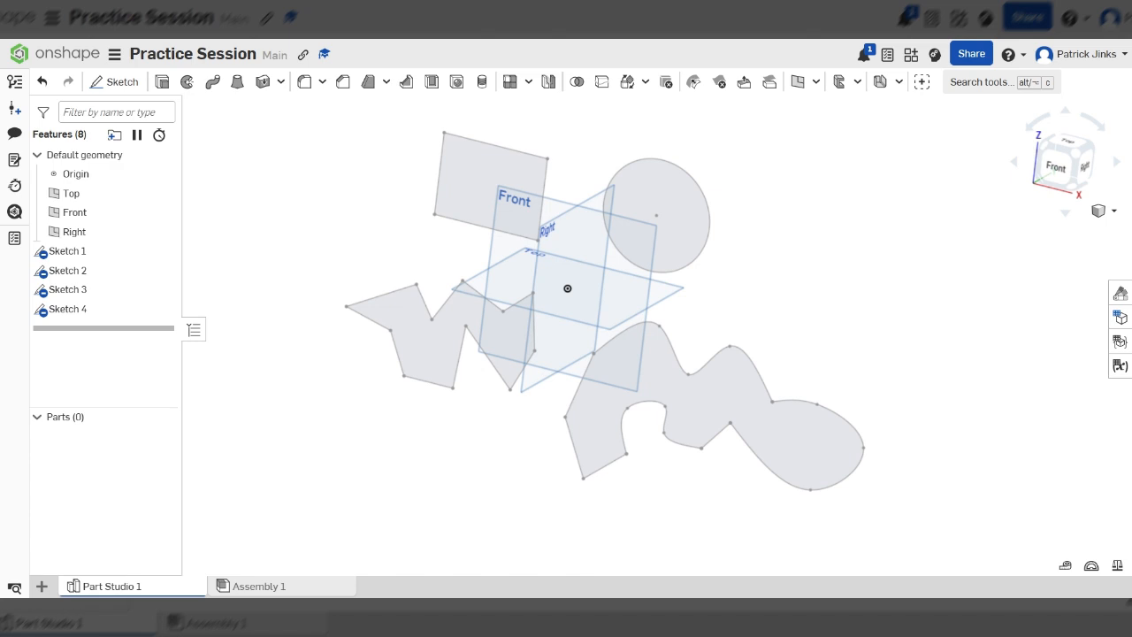
scroll(819, 283, "down", 2)
scroll(913, 349, "up", 2)
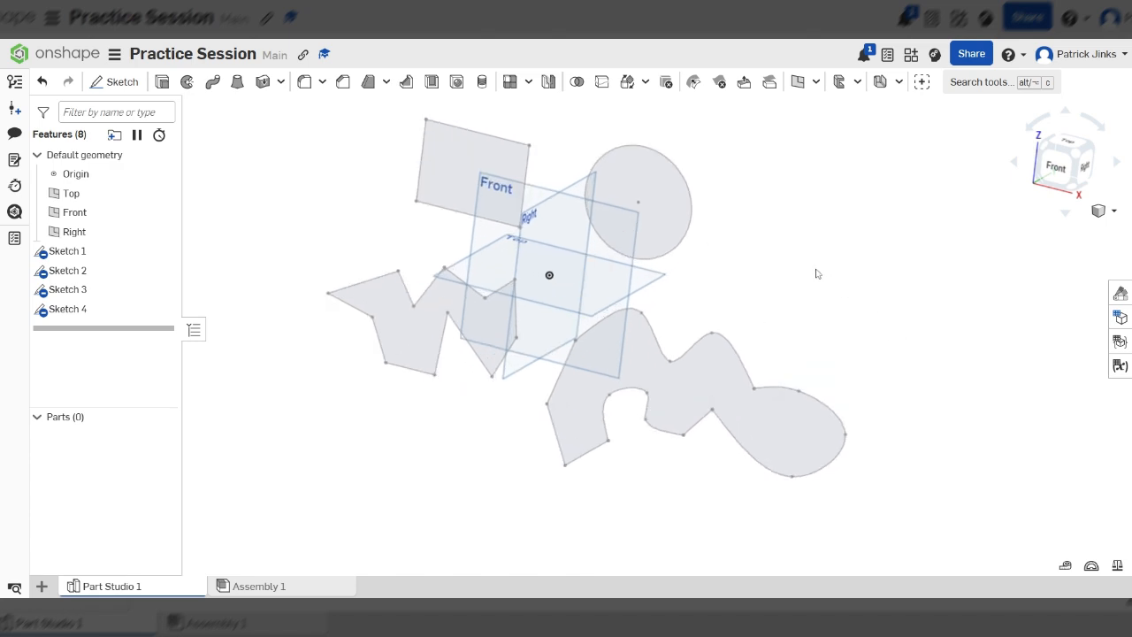
scroll(918, 345, "down", 1)
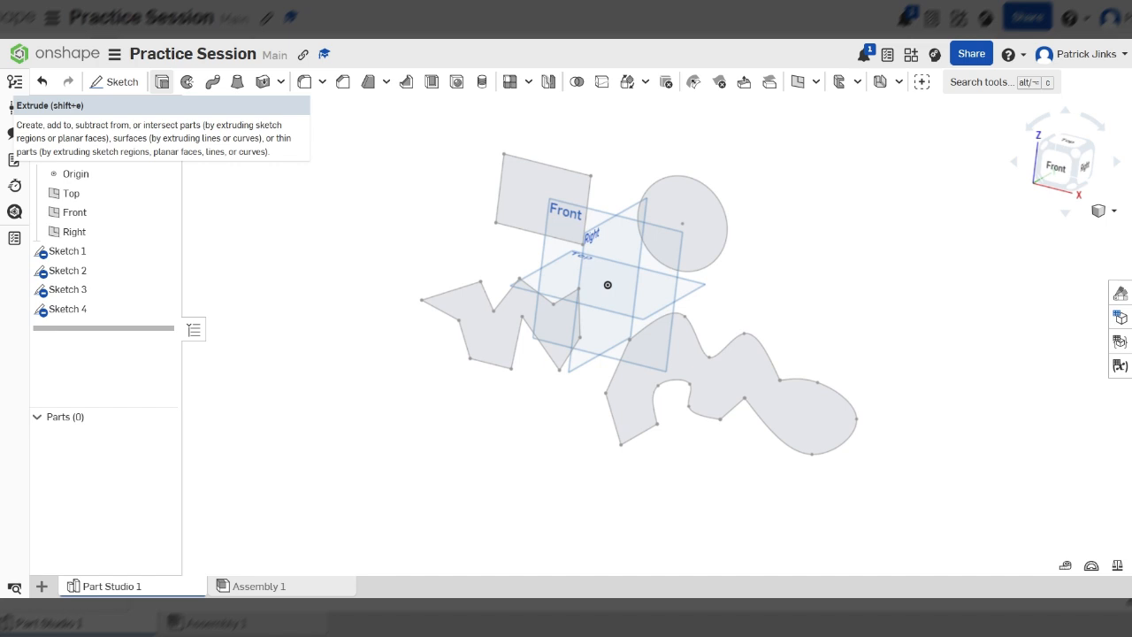
Extrude the rectangle as a new blind solid with a depth of 100 mm.
left_click(162, 82)
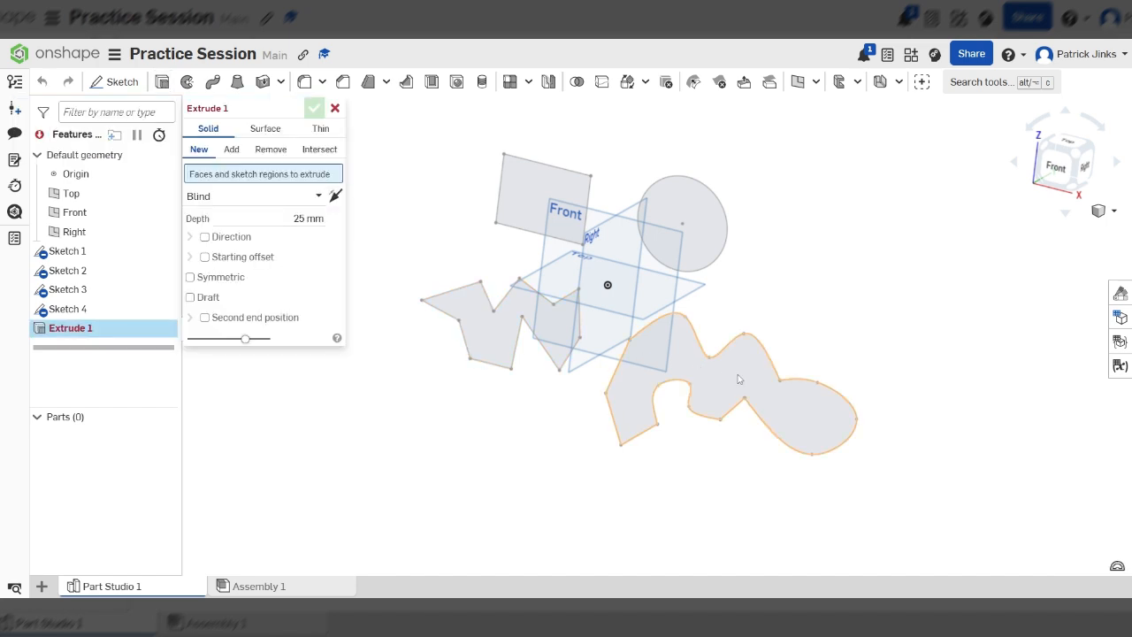
left_click(532, 196)
mouse_move(532, 196)
right_mouse_down()
mouse_move(571, 314)
mouse_move(624, 259)
right_mouse_up()
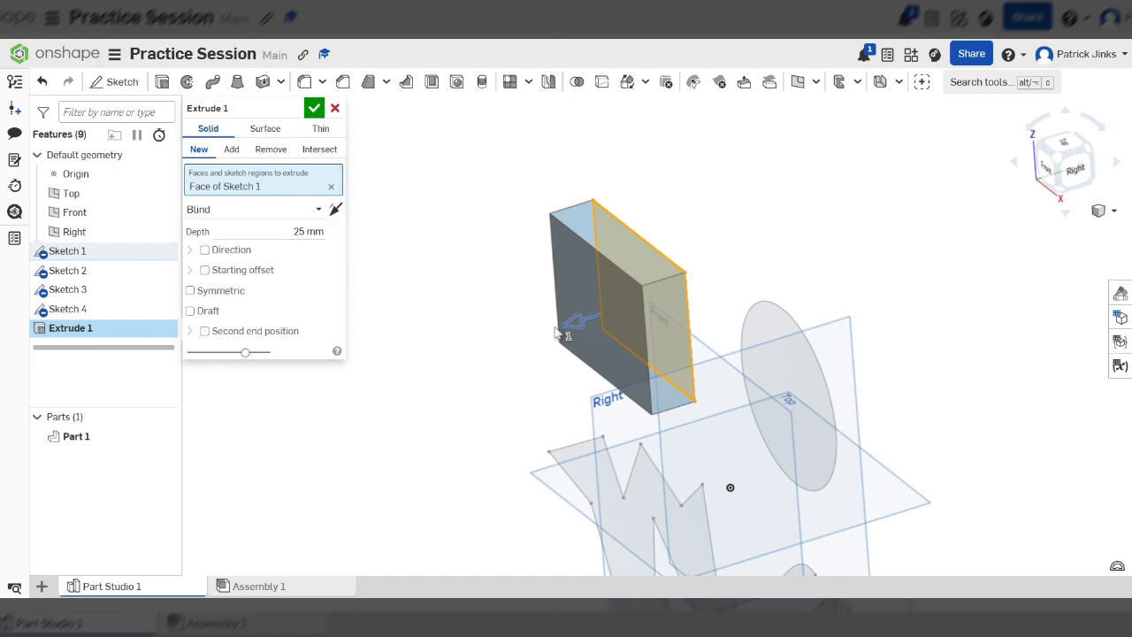
left_click_drag(557, 332, 443, 367)
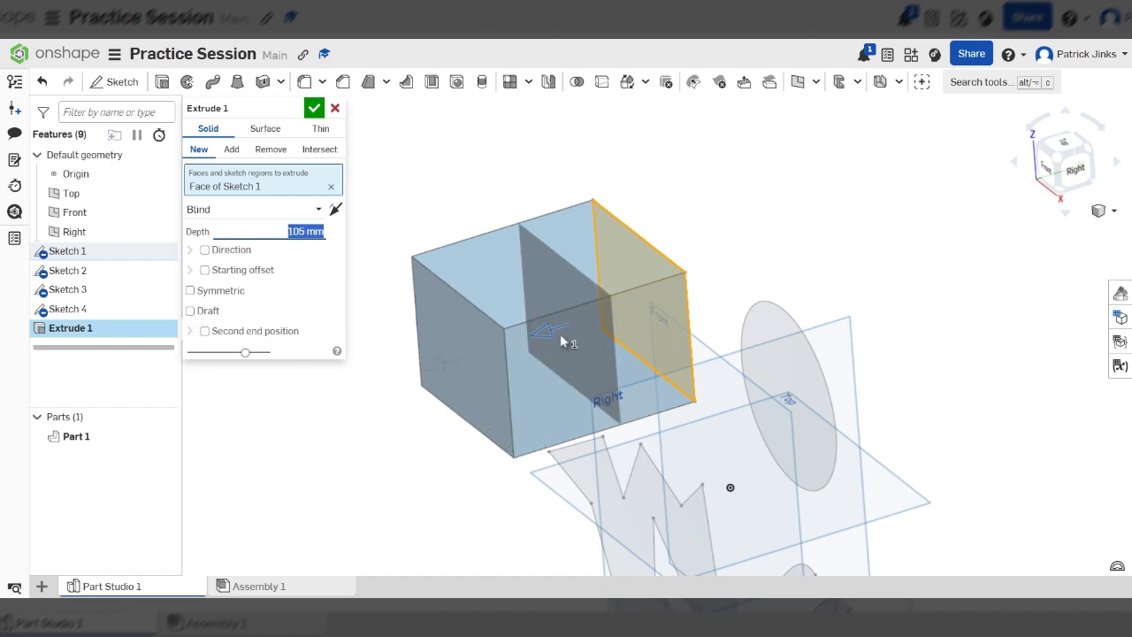
left_click_drag(562, 343, 453, 358)
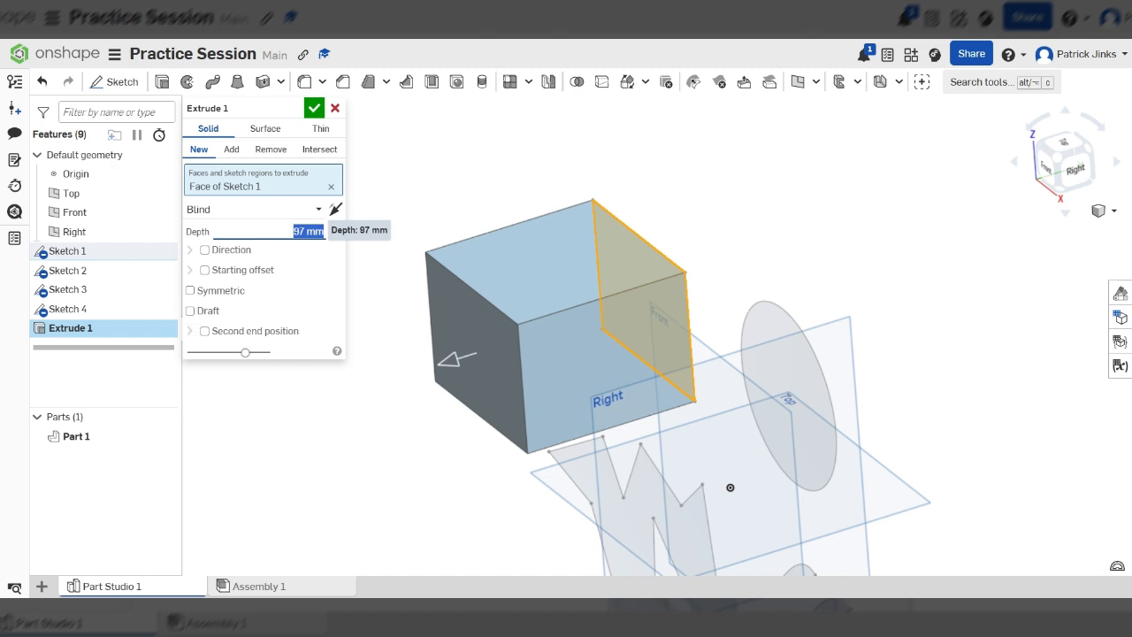
key("Return")
Reverse the rectangle's extrusion to the opposite side of the Front plane and accept it.
left_click(335, 212)
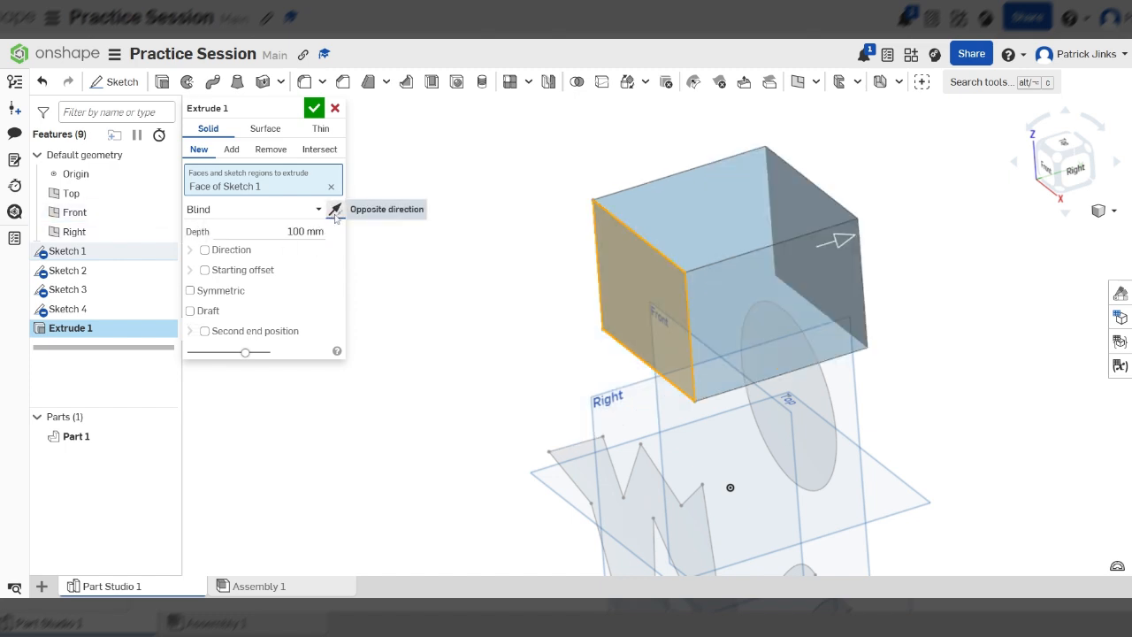
scroll(482, 236, "down", 4)
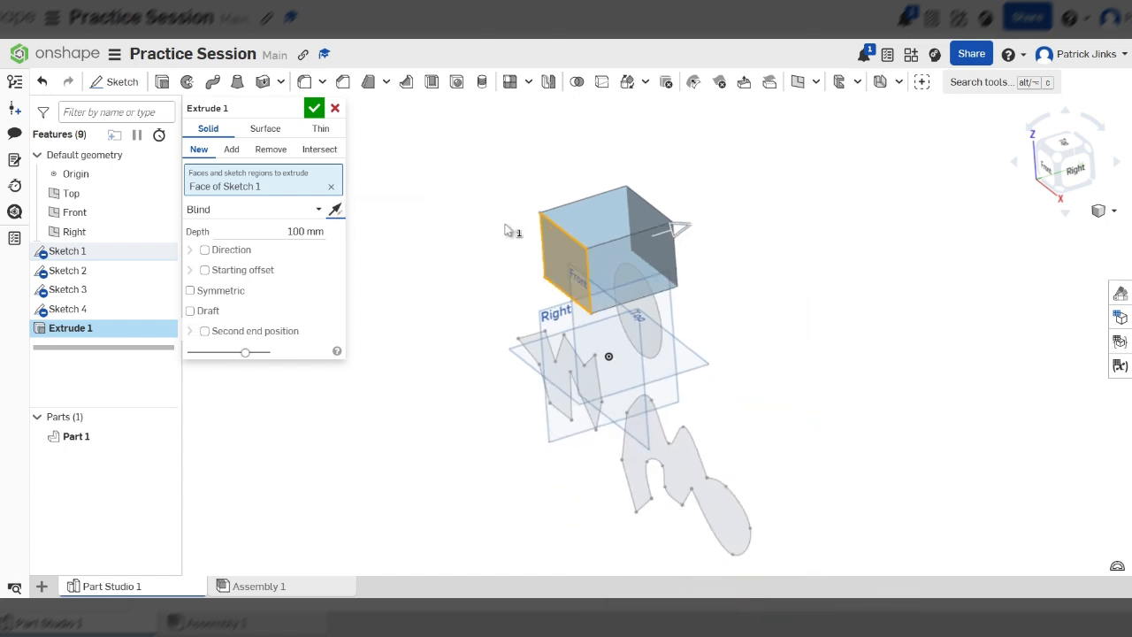
scroll(506, 265, "up", 3)
left_click(315, 110)
Inspect the extruded block and the remaining circle, line and spline sketches from different distances and angles.
scroll(894, 437, "down", 3)
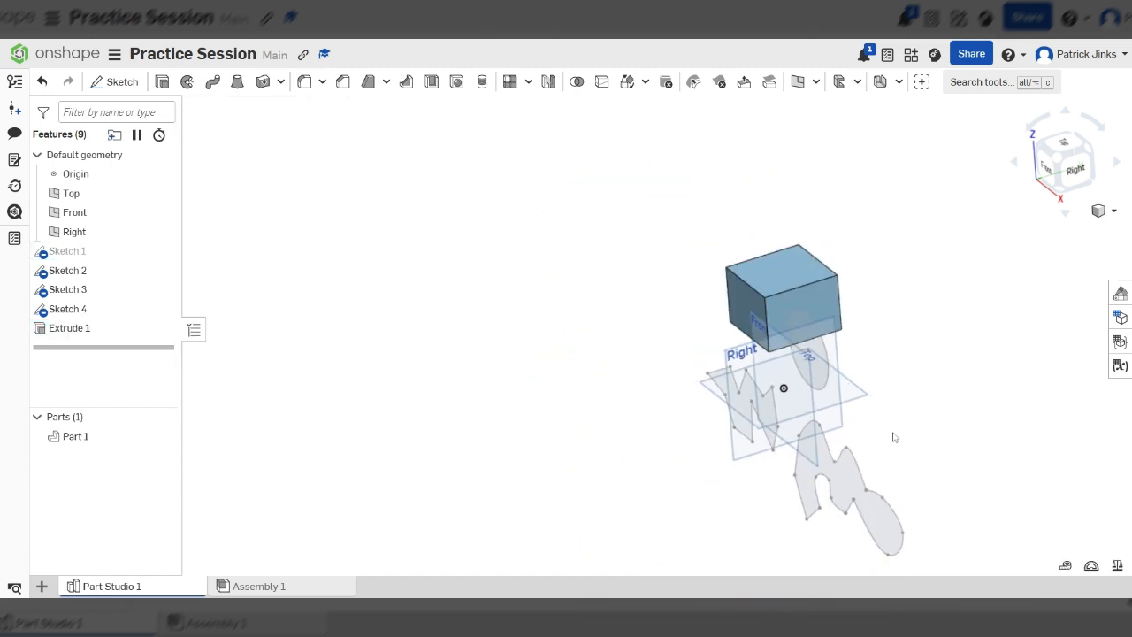
scroll(945, 283, "up", 3)
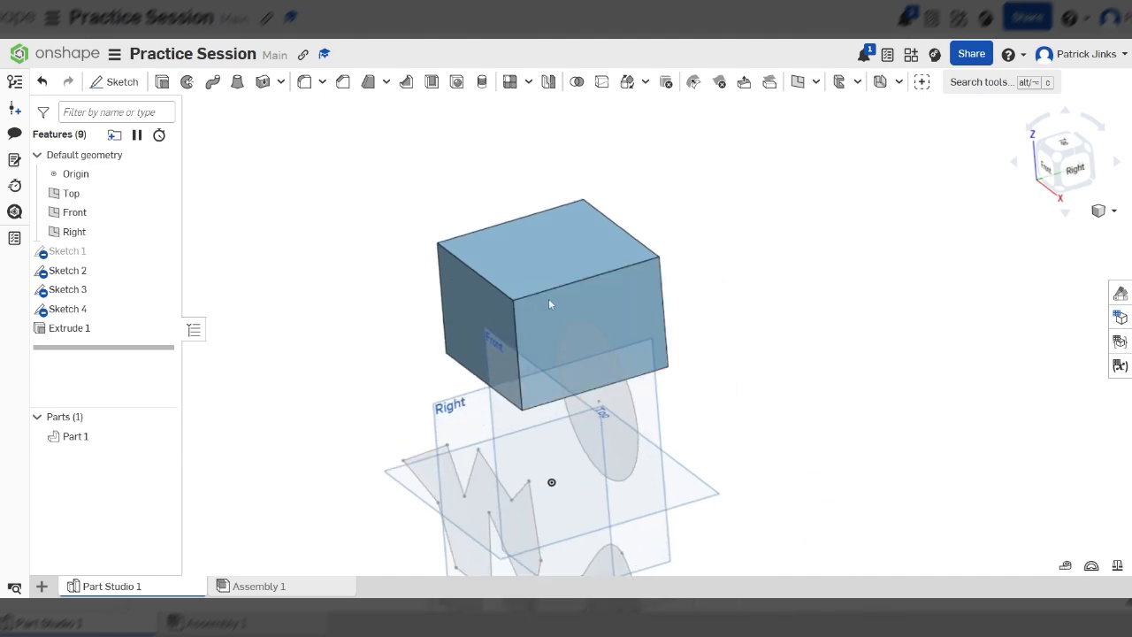
right_click_drag(552, 303, 537, 472)
scroll(597, 281, "down", 4)
scroll(607, 480, "up", 4)
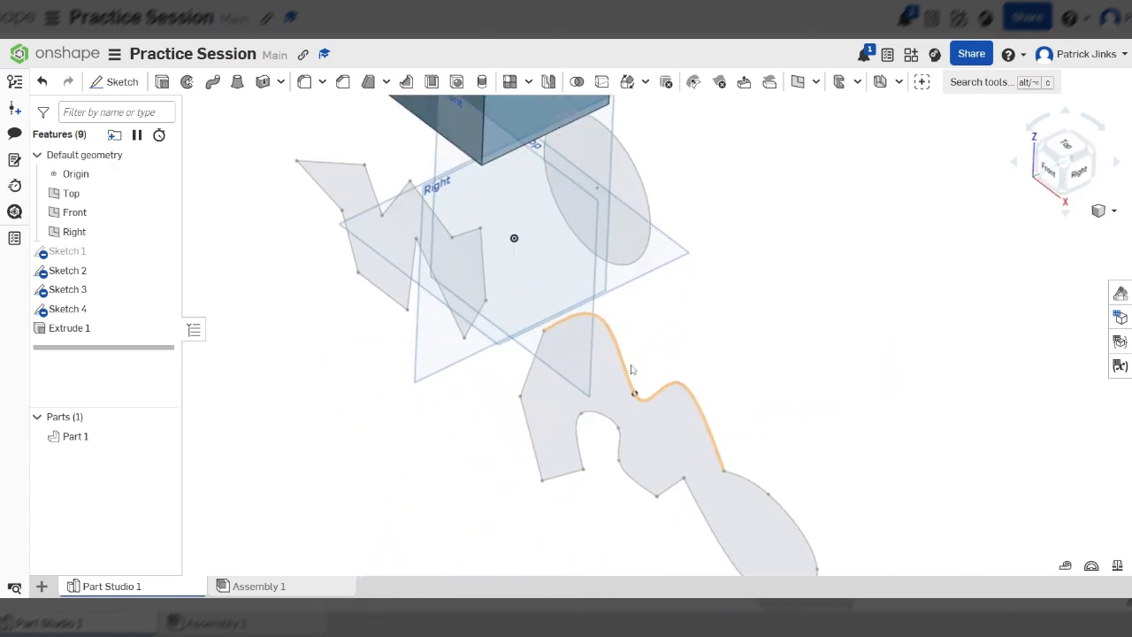
scroll(708, 273, "down", 2)
scroll(728, 353, "down", 3)
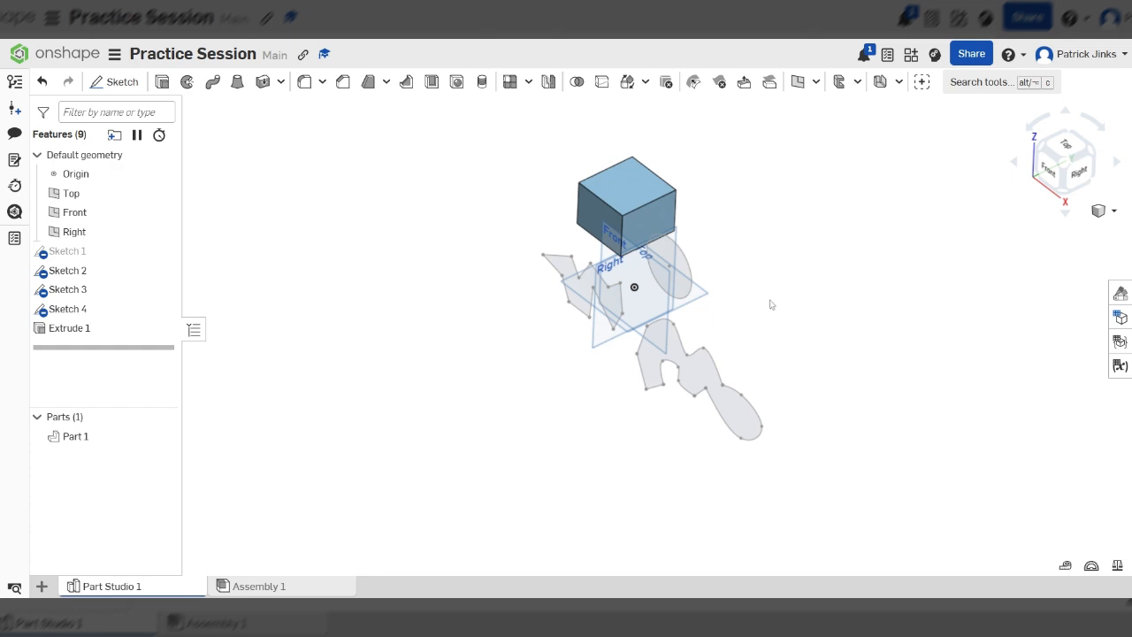
scroll(773, 305, "up", 2)
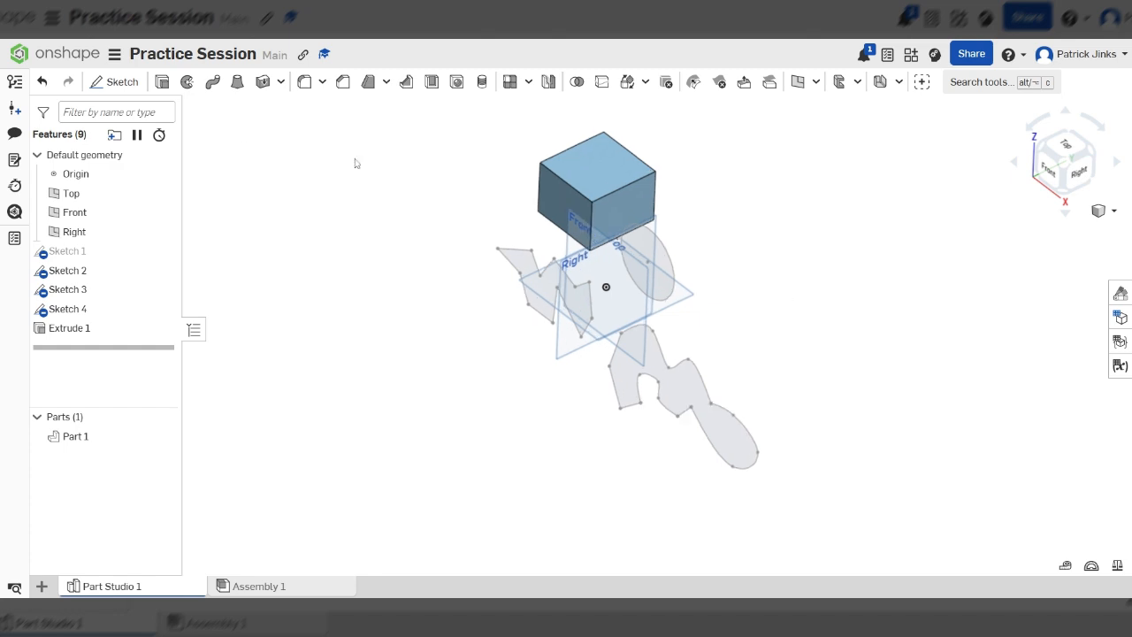
Set up one new blind solid extrusion of the circle, the closed spline shape and the closed line shape together.
left_click(163, 82)
scroll(583, 326, "up", 2)
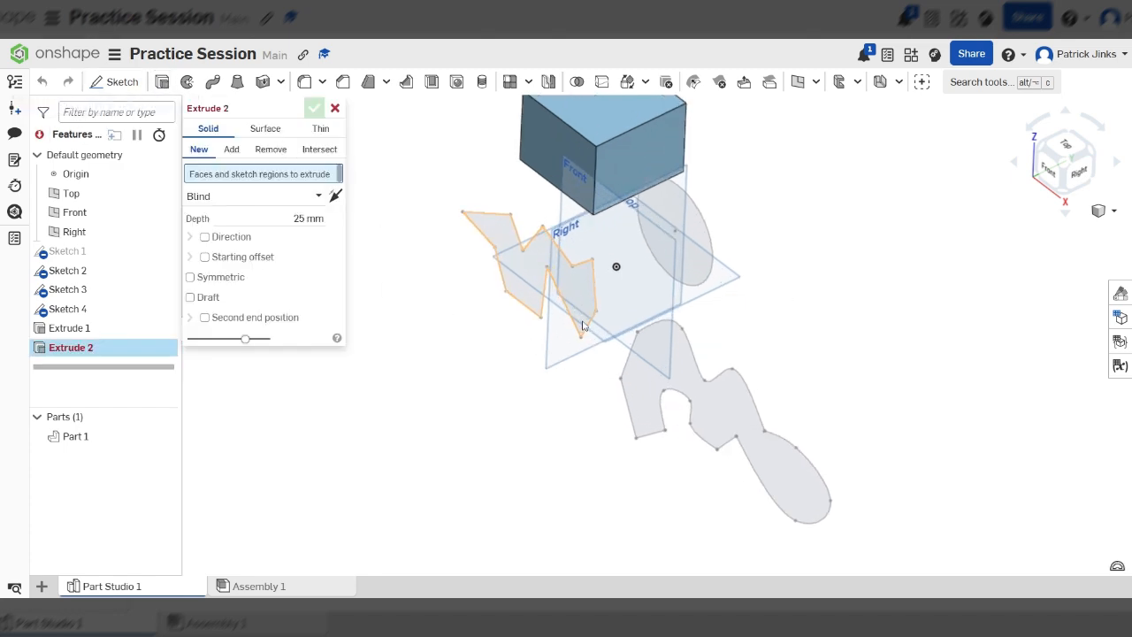
left_click(662, 199)
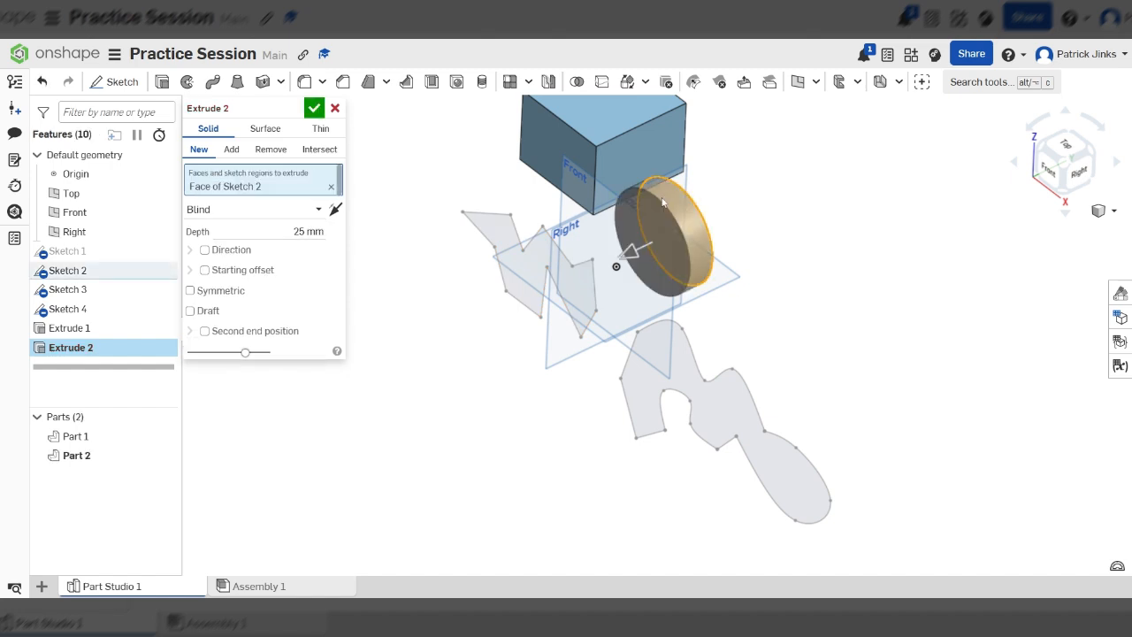
left_click(722, 420)
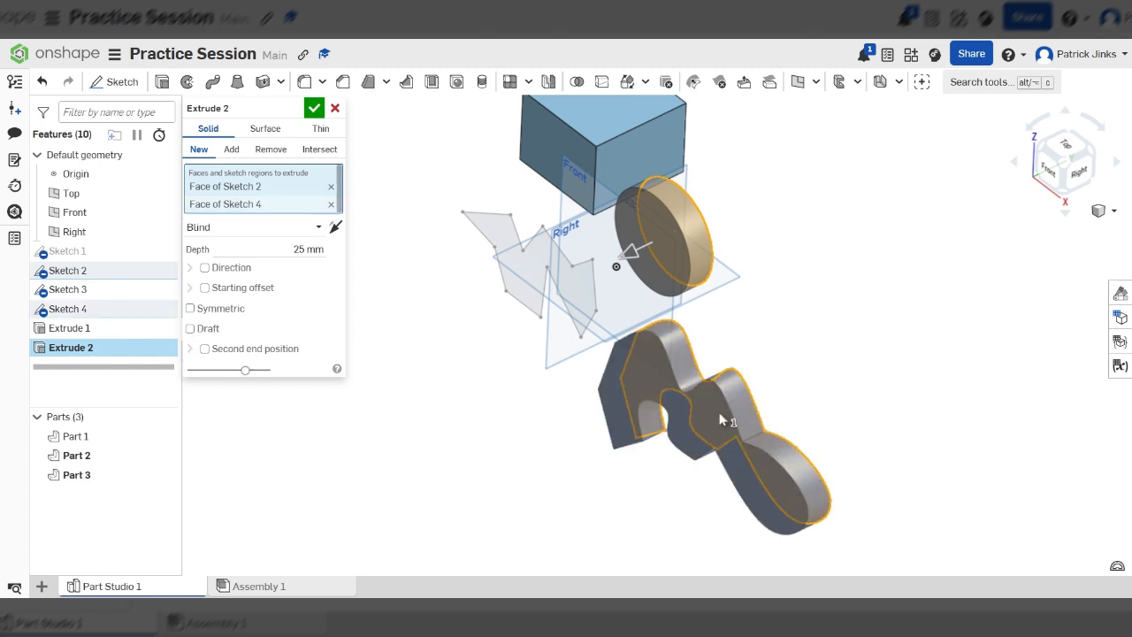
left_click(522, 267)
Lengthen the shared extrusion of the three profiles to a depth of 130 mm.
mouse_move(522, 265)
right_mouse_down()
mouse_move(736, 310)
mouse_move(782, 338)
mouse_move(777, 347)
right_mouse_up()
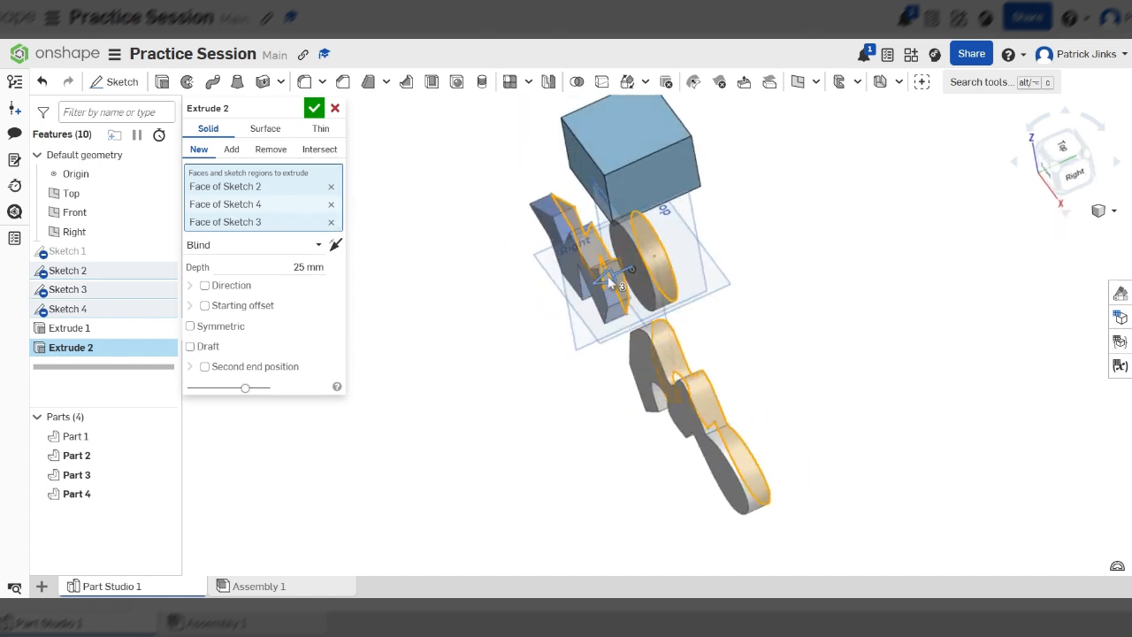
left_click_drag(609, 281, 507, 301)
scroll(674, 305, "down", 5)
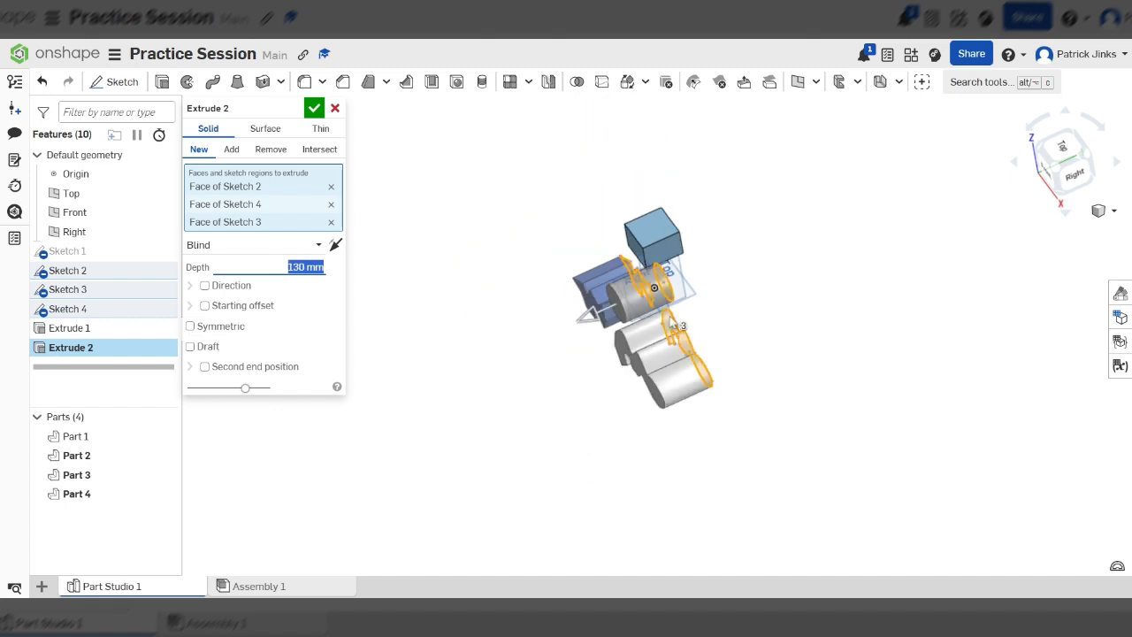
Shorten the shared extrusion of the circle, spline and line profiles to a depth of 50 mm and accept it.
right_click_drag(674, 306, 746, 268)
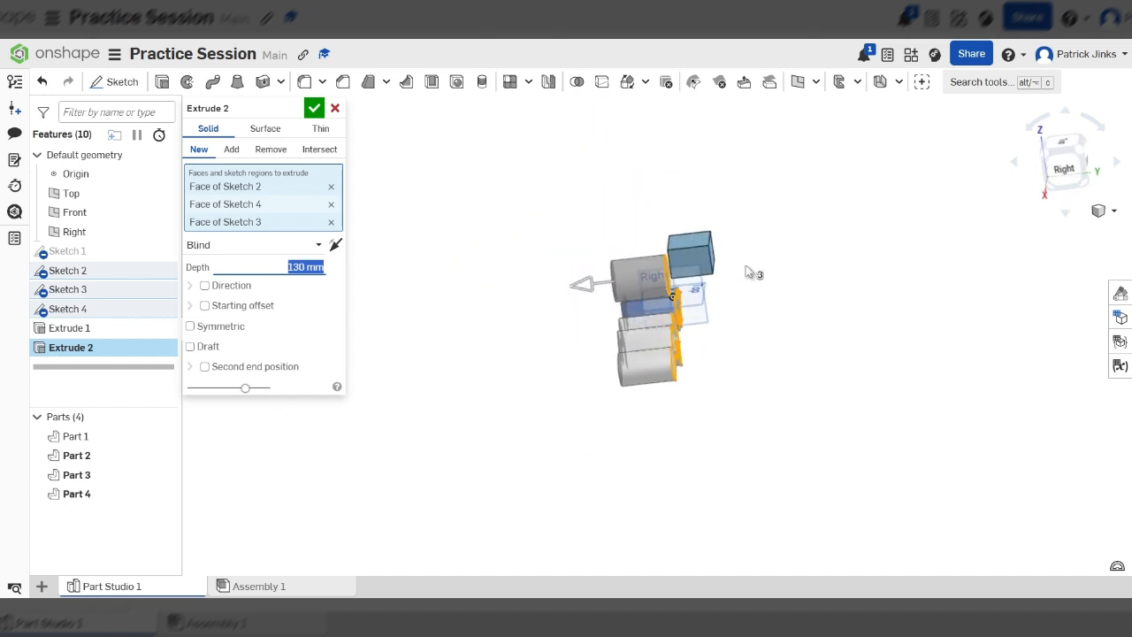
left_click(1075, 173)
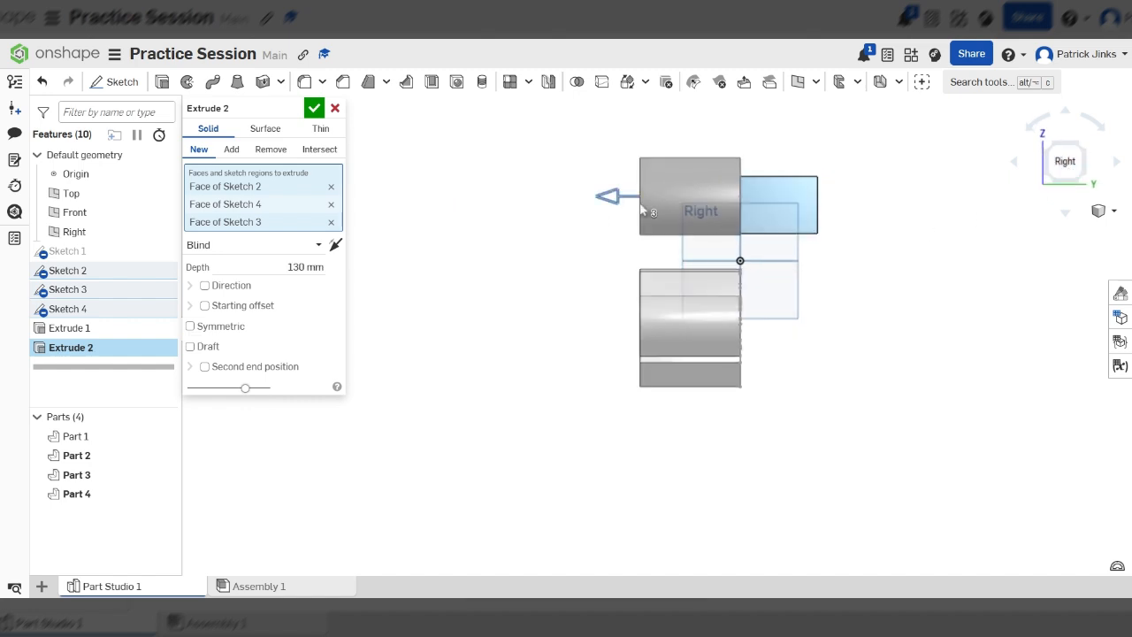
mouse_move(643, 210)
left_mouse_down()
mouse_move(555, 202)
mouse_move(700, 213)
mouse_move(650, 216)
left_mouse_up()
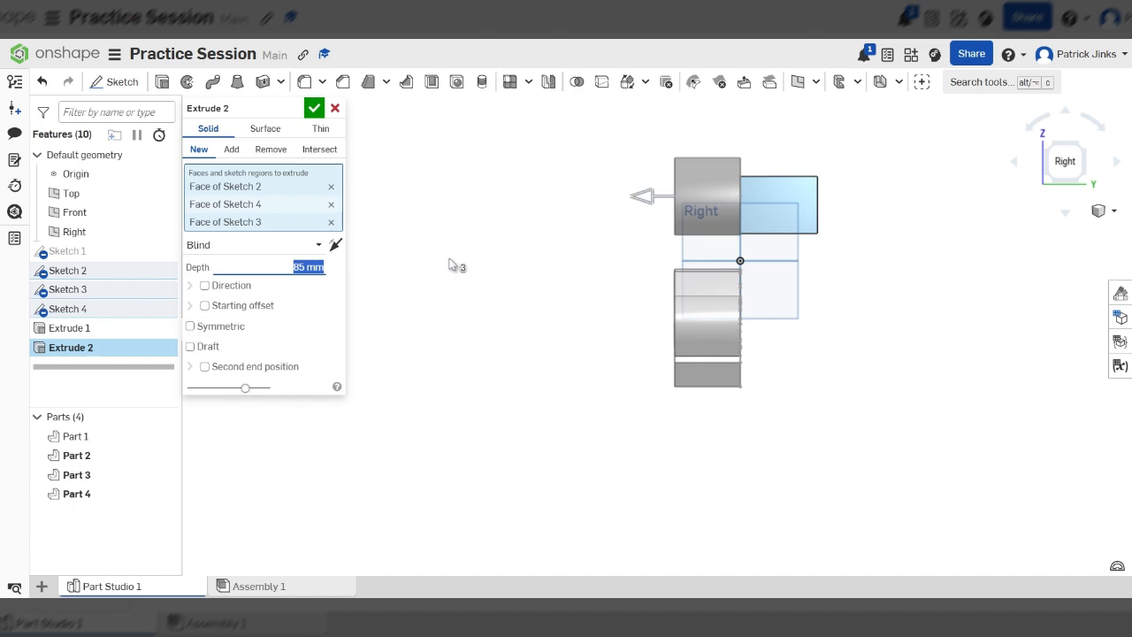
key("Return")
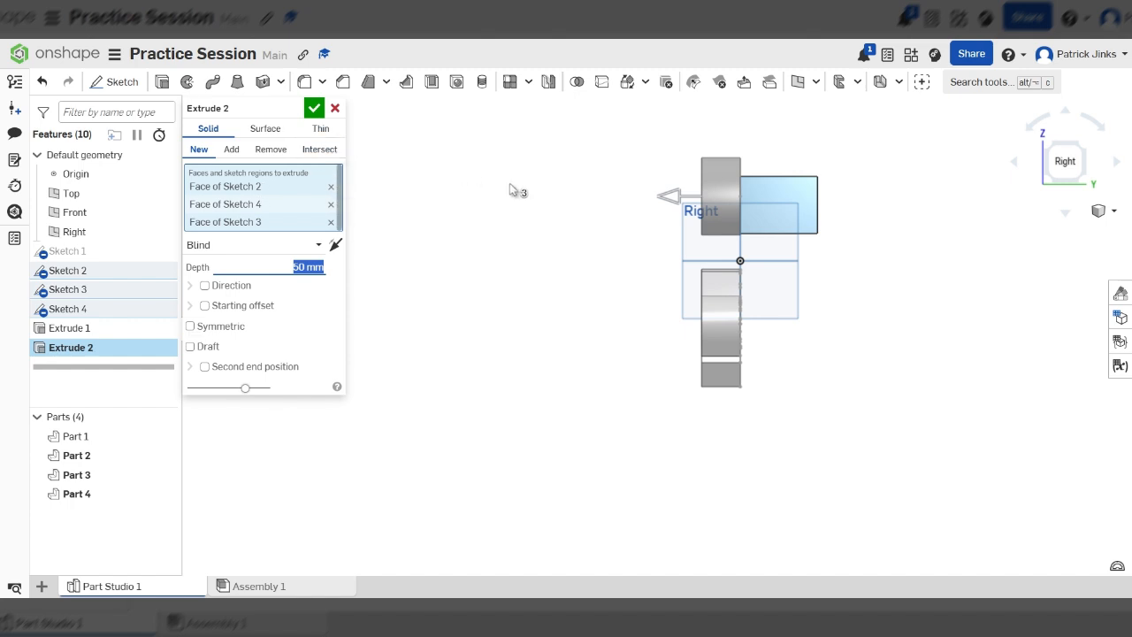
left_click(314, 109)
key("shift+7")
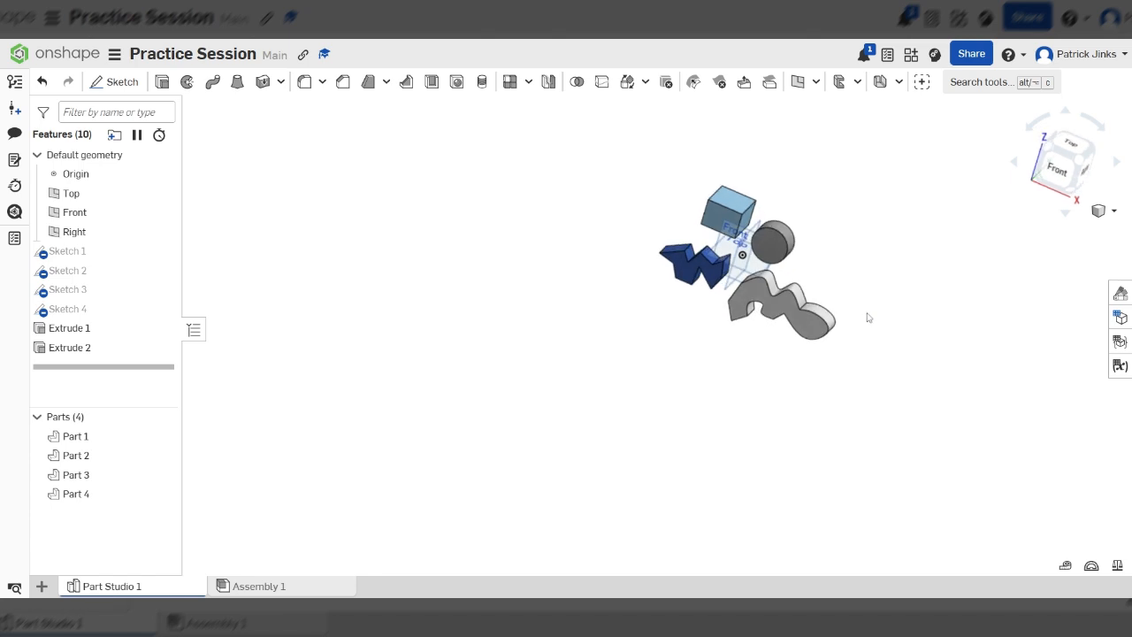
Roll the feature history back to before Sketch 1 so that only the default geometry is active.
scroll(836, 260, "up", 4)
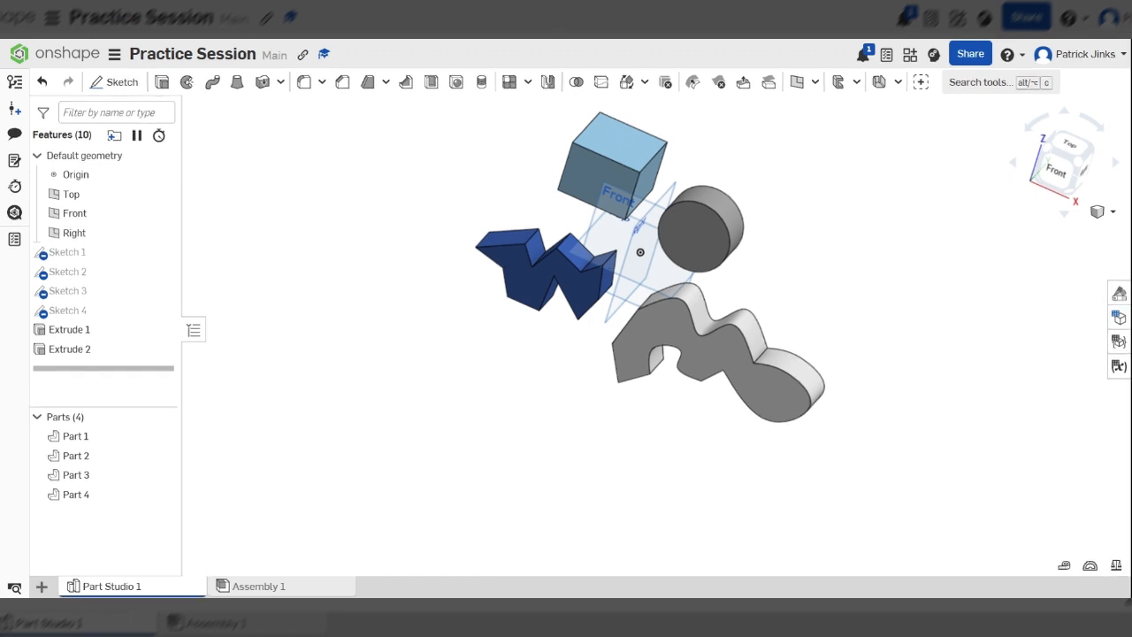
scroll(655, 283, "down", 2)
scroll(659, 271, "up", 4)
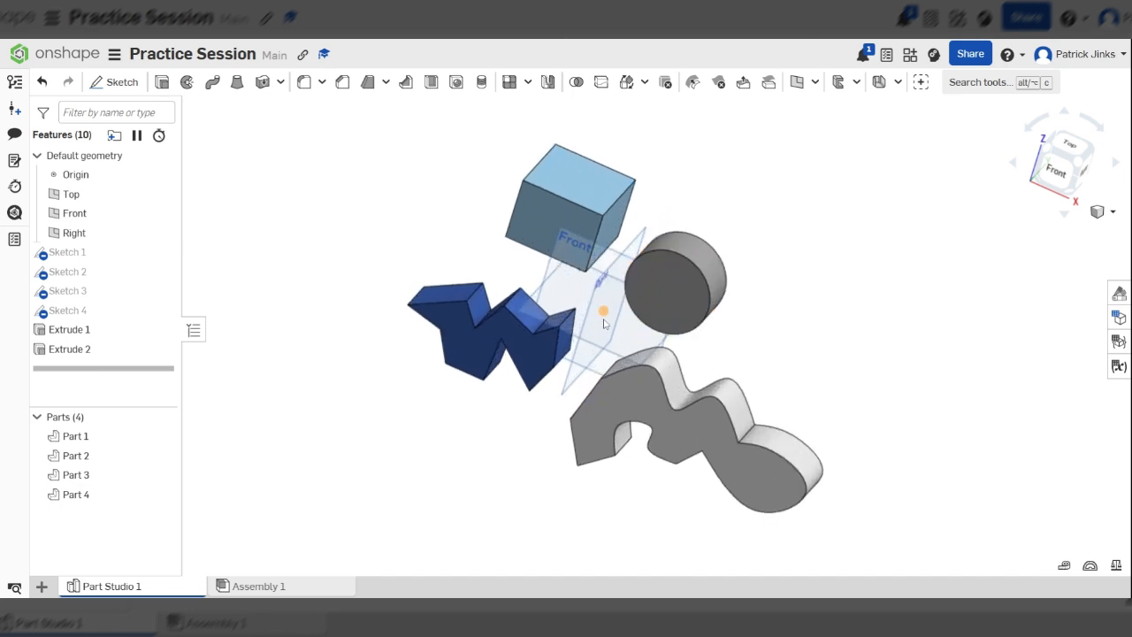
scroll(601, 323, "up", 4)
scroll(588, 305, "down", 3)
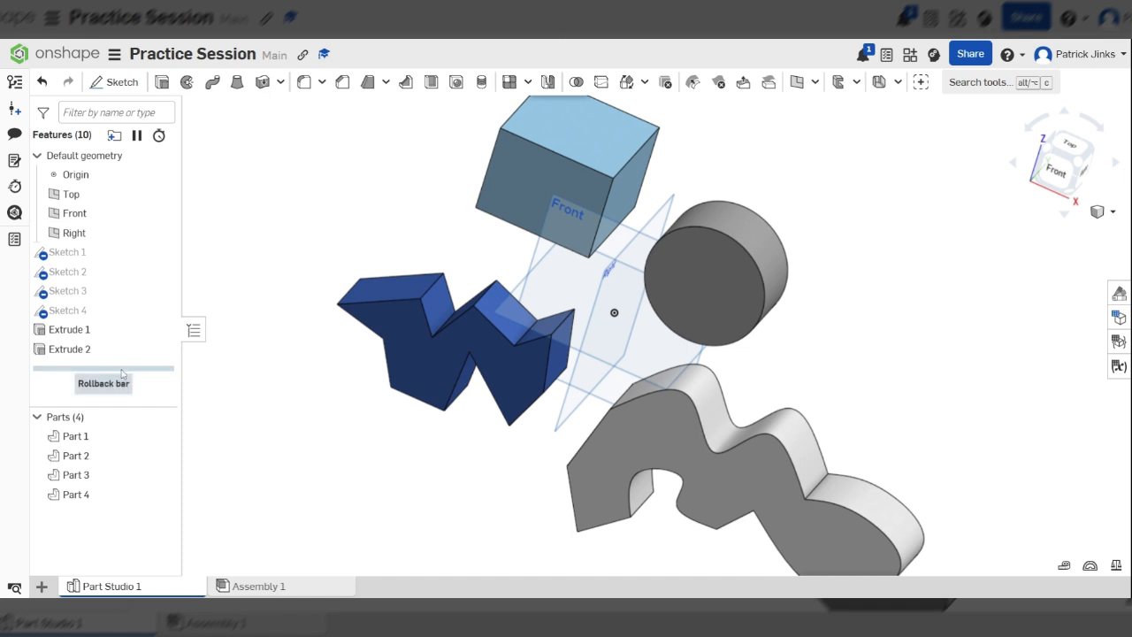
mouse_move(125, 371)
left_mouse_down()
mouse_move(116, 357)
mouse_move(113, 233)
mouse_move(112, 256)
left_mouse_up()
left_click_drag(87, 368, 97, 253)
scroll(445, 392, "down", 2)
scroll(599, 409, "up", 5)
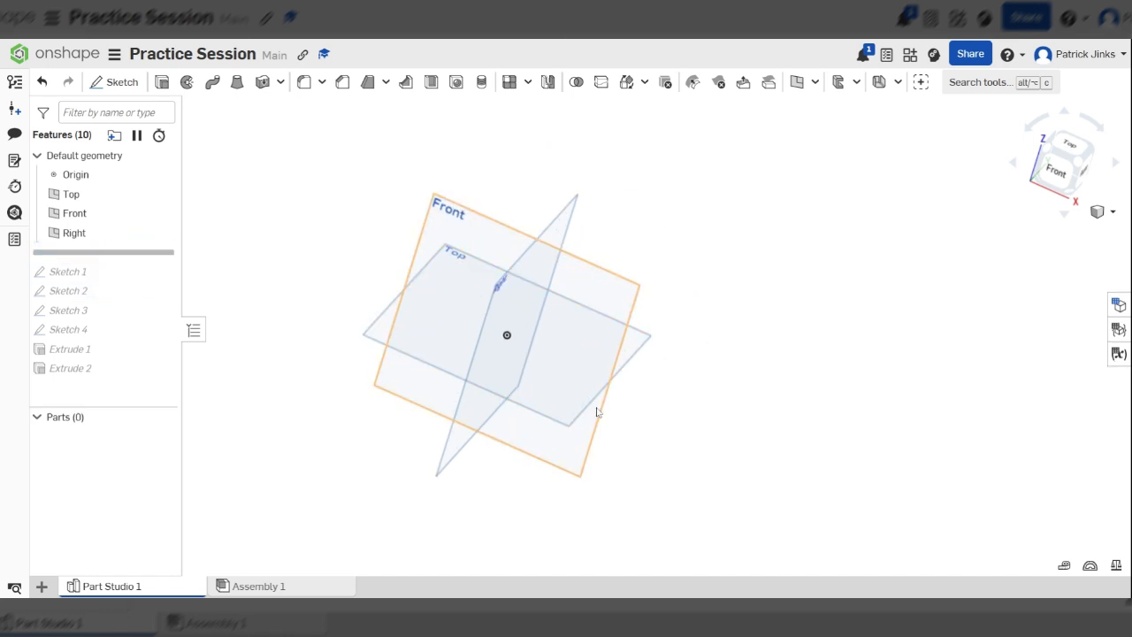
Inspect the default planes from another angle and restore the feature history through Extrude 2.
scroll(698, 357, "down", 2)
mouse_move(698, 357)
right_mouse_down()
mouse_move(619, 344)
mouse_move(678, 328)
mouse_move(707, 362)
mouse_move(726, 344)
mouse_move(652, 331)
mouse_move(641, 357)
mouse_move(645, 348)
mouse_move(662, 359)
mouse_move(653, 358)
right_mouse_up()
right_click(653, 357)
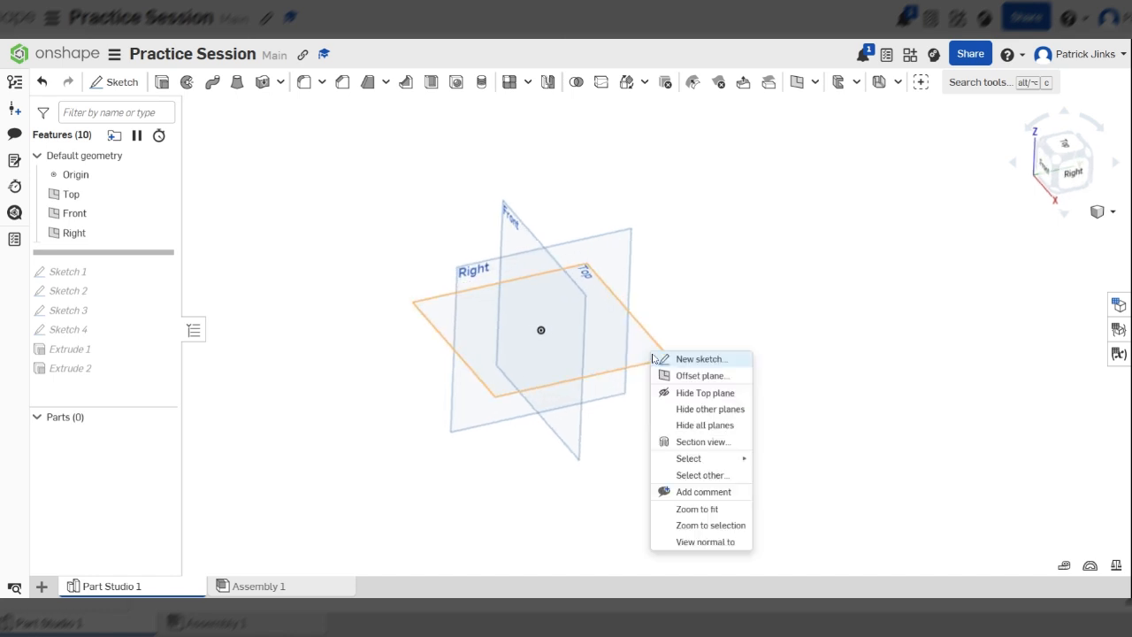
left_click(787, 277)
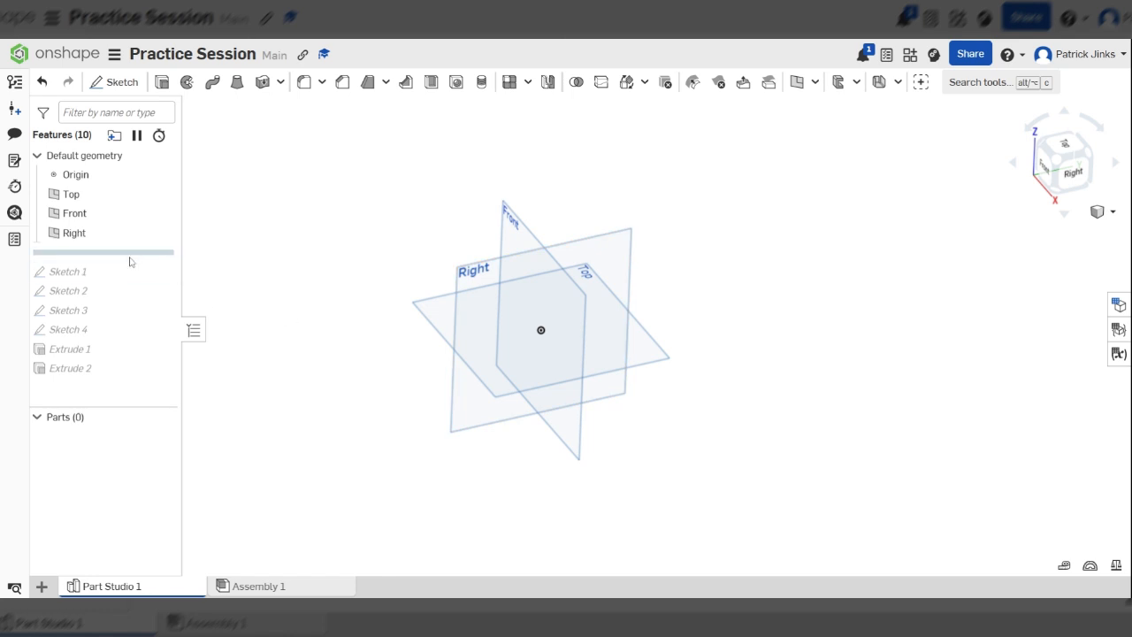
left_click_drag(129, 262, 126, 370)
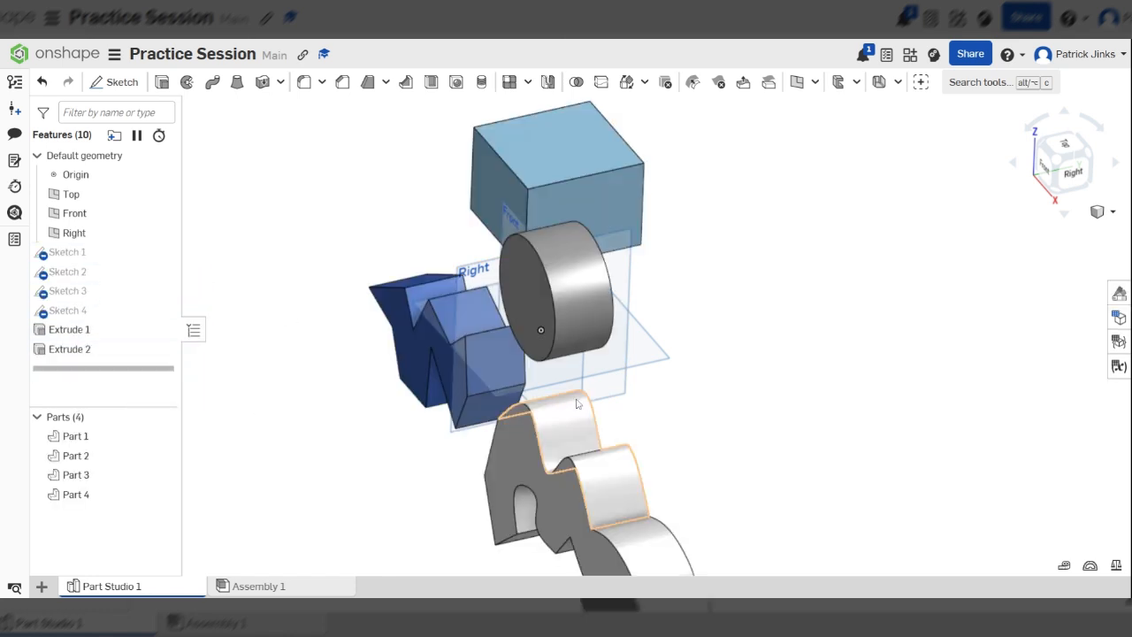
Sketch a rectangle about 164 mm by 99 mm on the spline solid's front face, overlapping its rounded end, and accept the sketch.
scroll(577, 404, "down", 3)
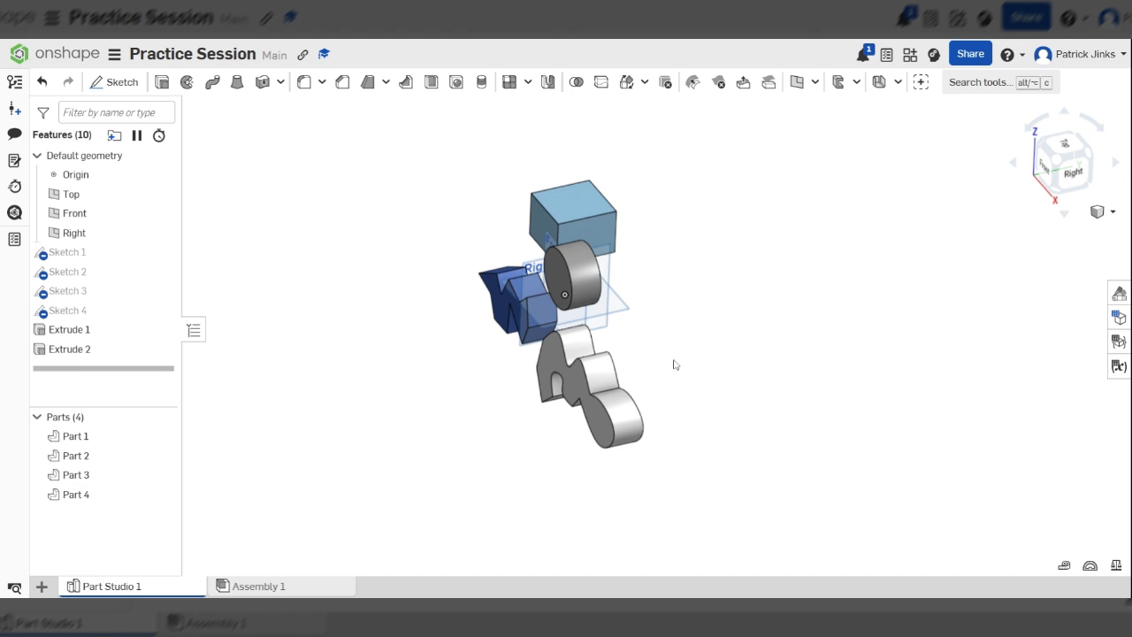
right_click_drag(682, 358, 761, 301)
scroll(760, 300, "up", 5)
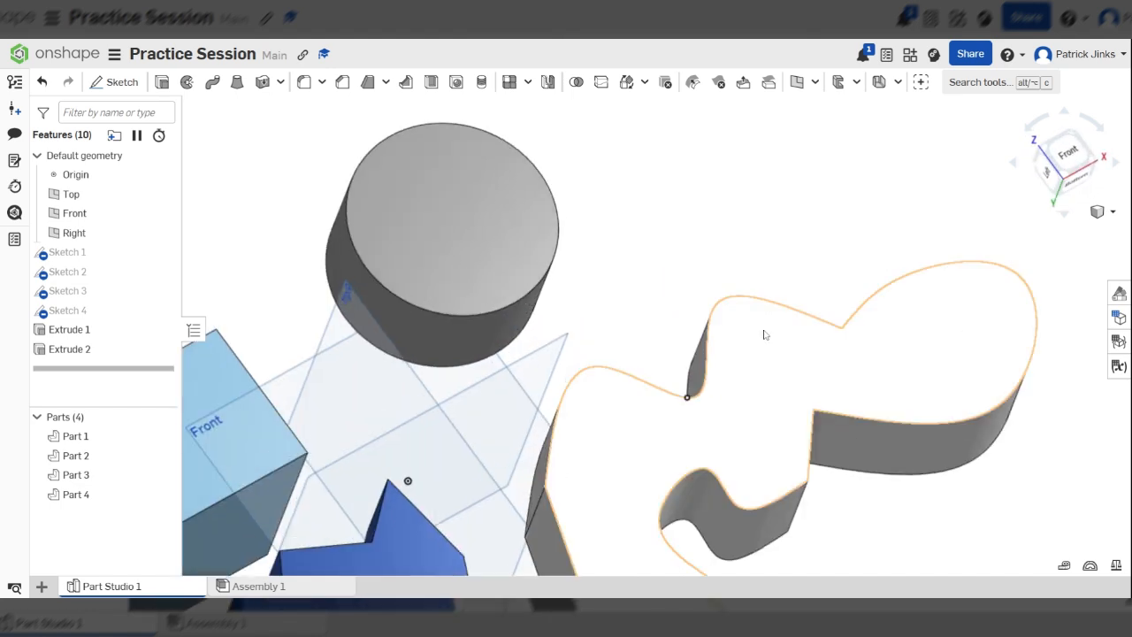
left_click(803, 361)
scroll(576, 306, "down", 5)
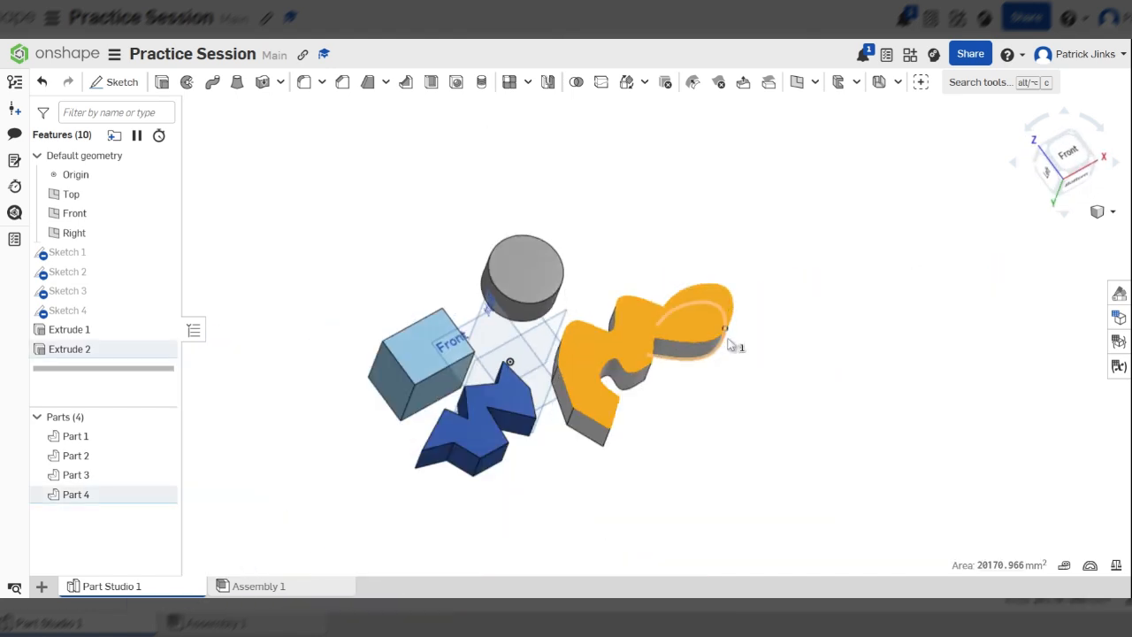
key("shift+1")
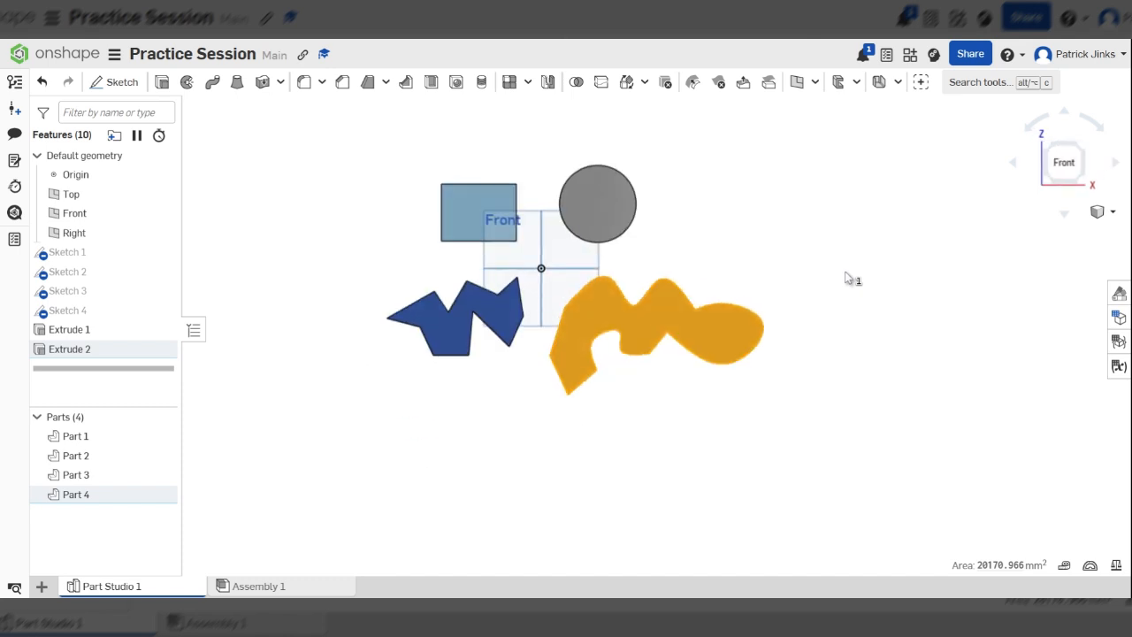
left_click(115, 89)
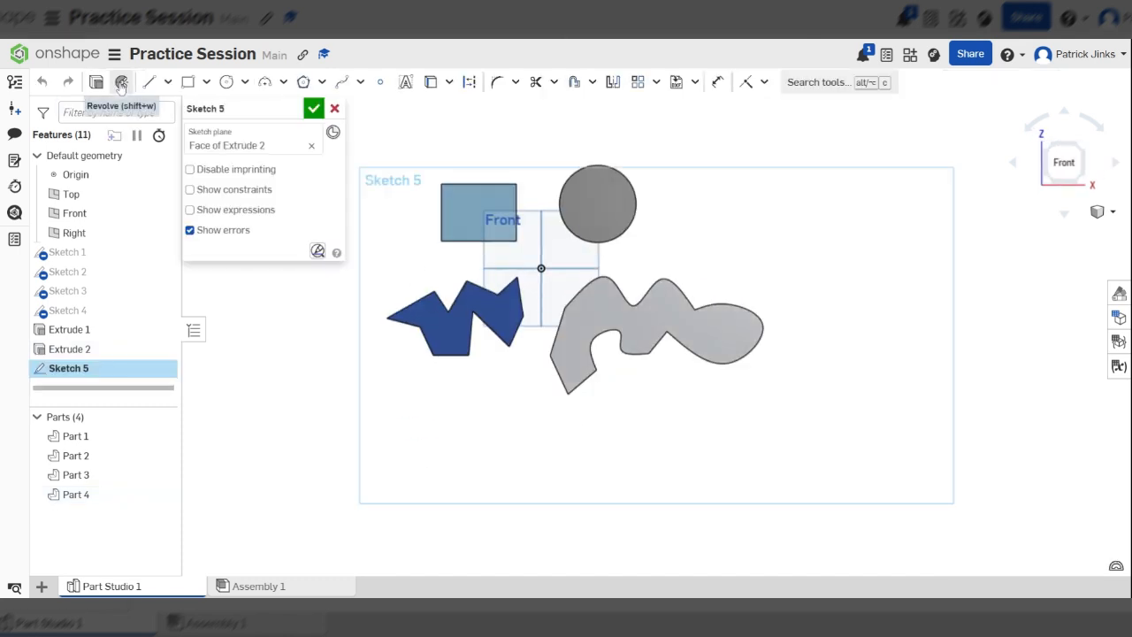
left_click(188, 82)
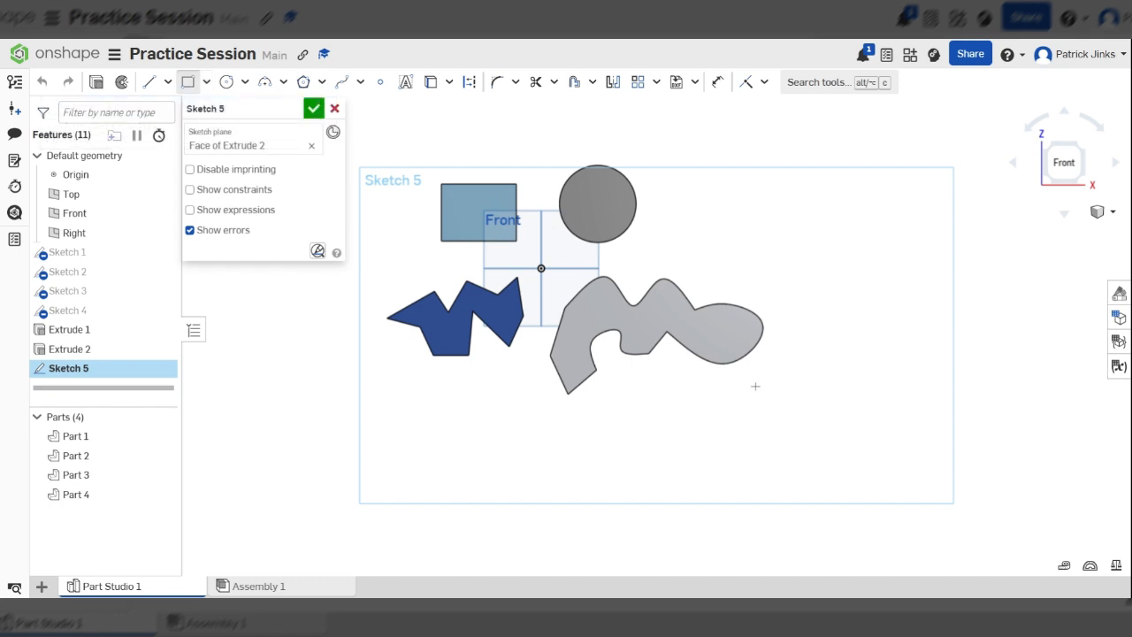
left_click(683, 320)
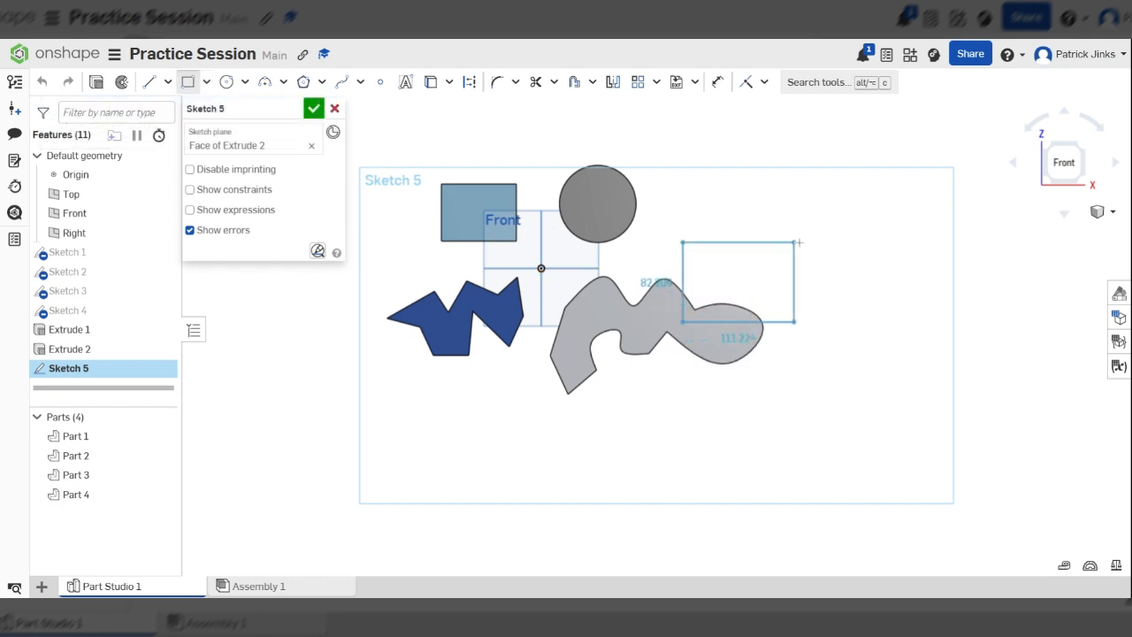
left_click(809, 246)
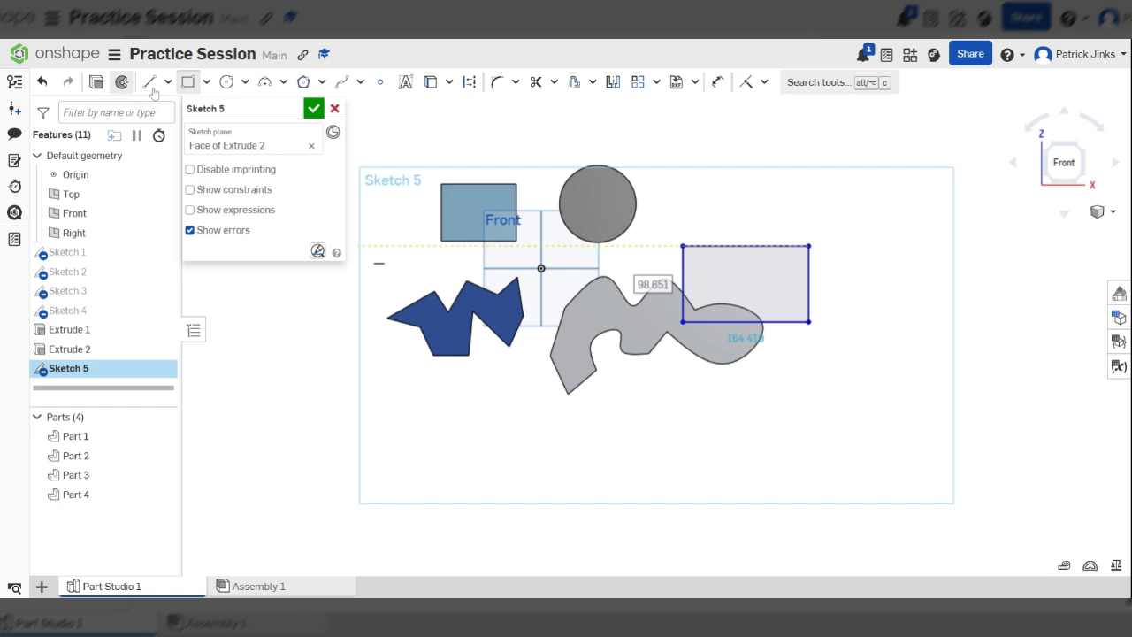
left_click(313, 109)
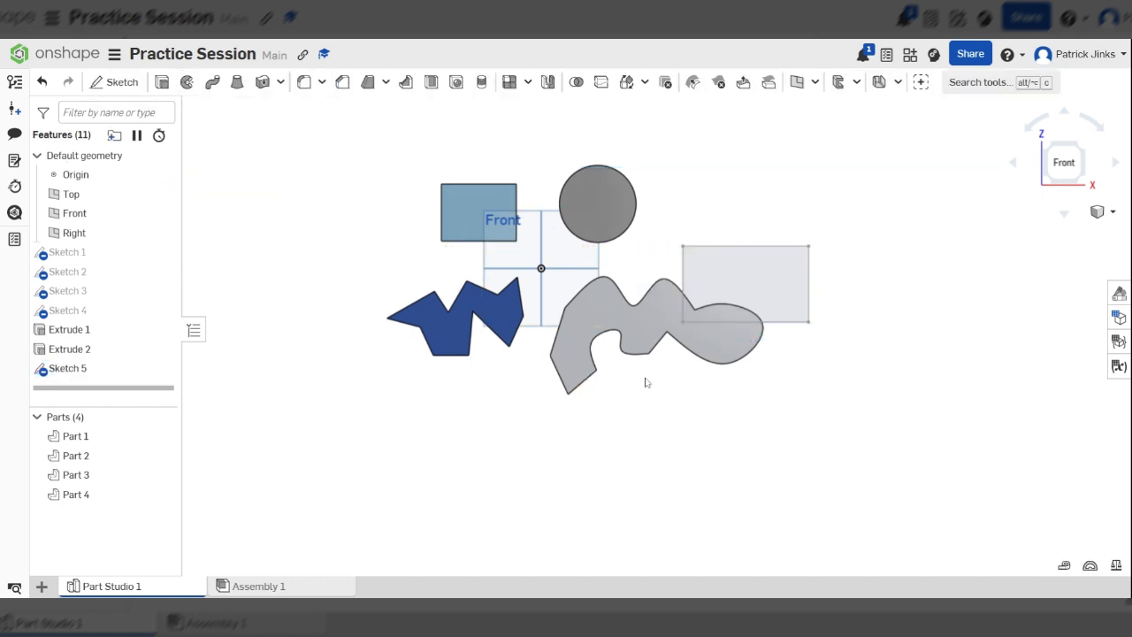
Set up a new blind solid extrusion of the rectangle sketched on the spline solid's front face.
right_click_drag(697, 387, 627, 354)
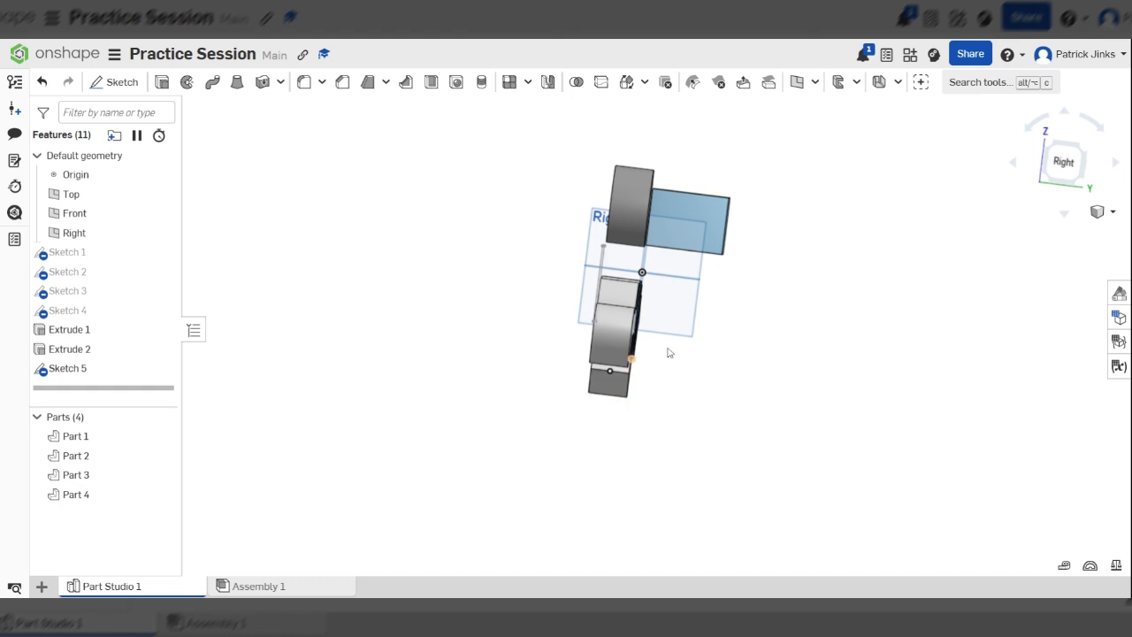
mouse_move(777, 282)
right_mouse_down()
mouse_move(829, 311)
mouse_move(789, 302)
right_mouse_up()
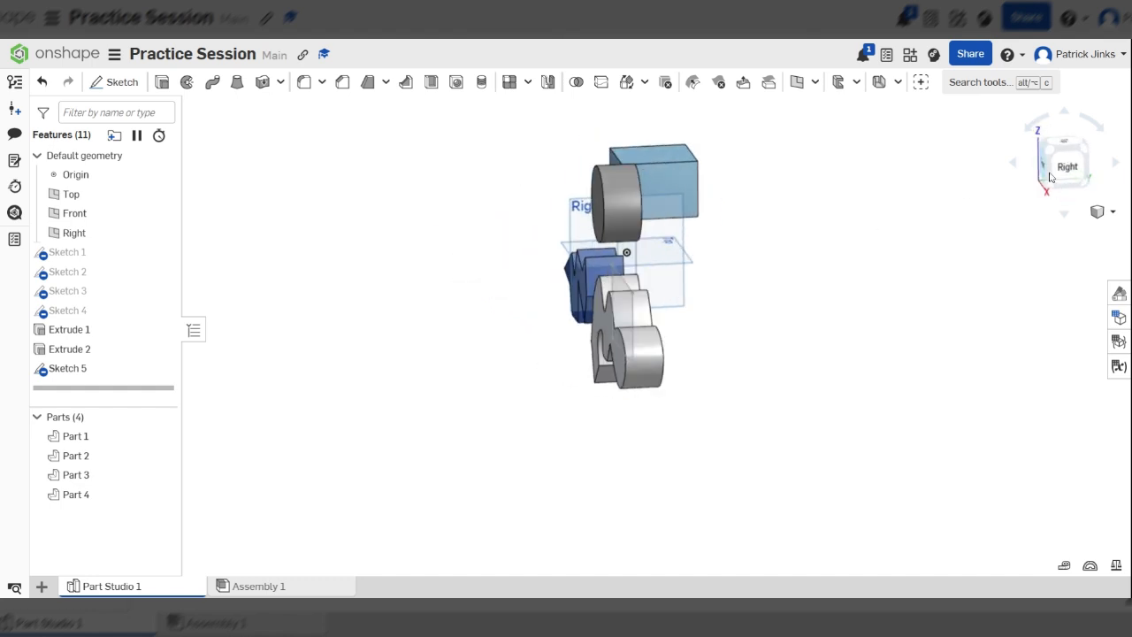
left_click(1066, 168)
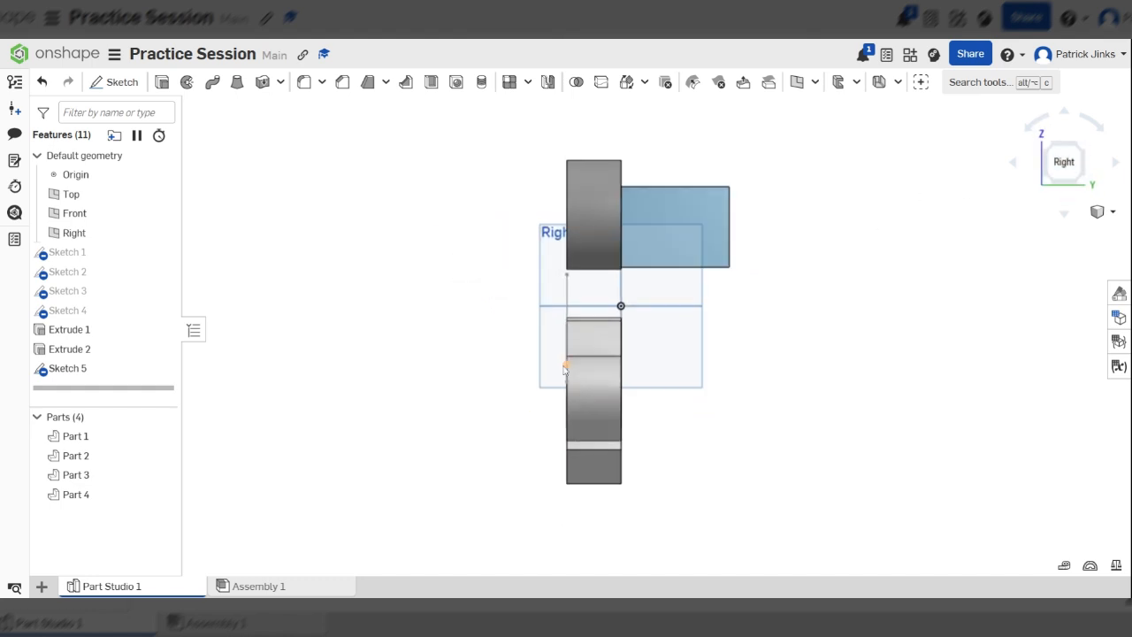
right_click_drag(563, 370, 686, 427)
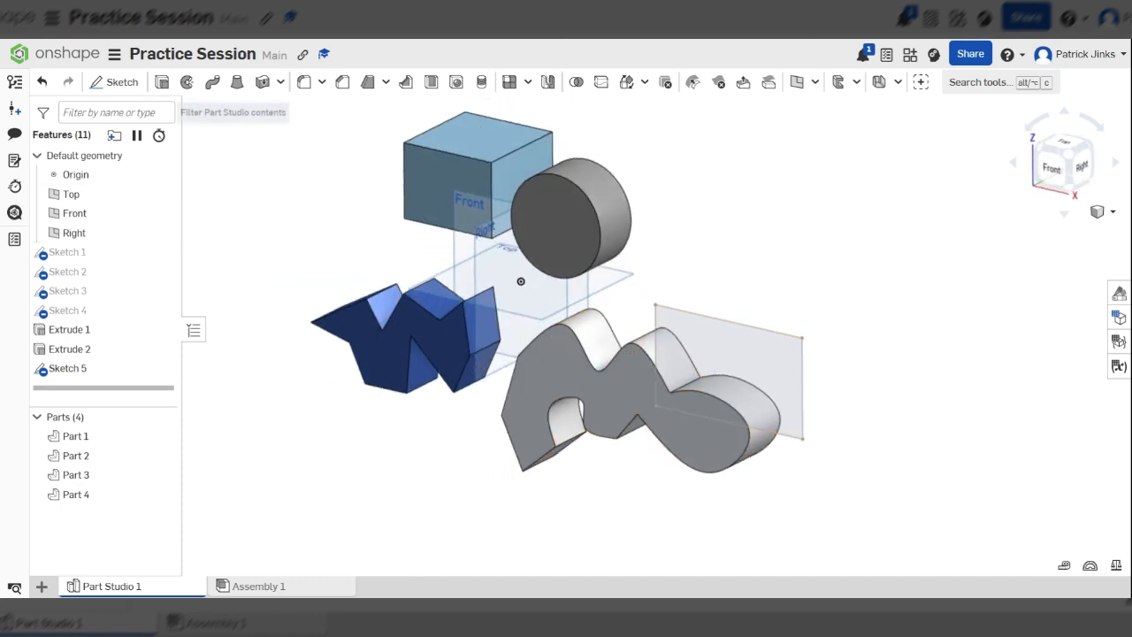
left_click(162, 81)
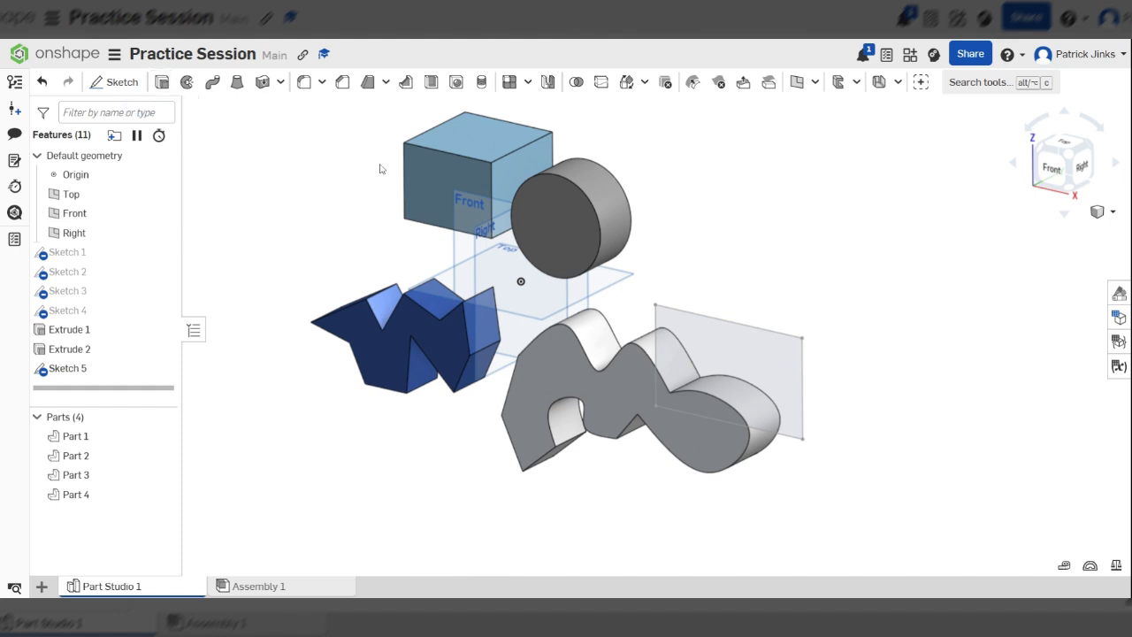
left_click(766, 381)
right_click_drag(849, 430, 774, 425)
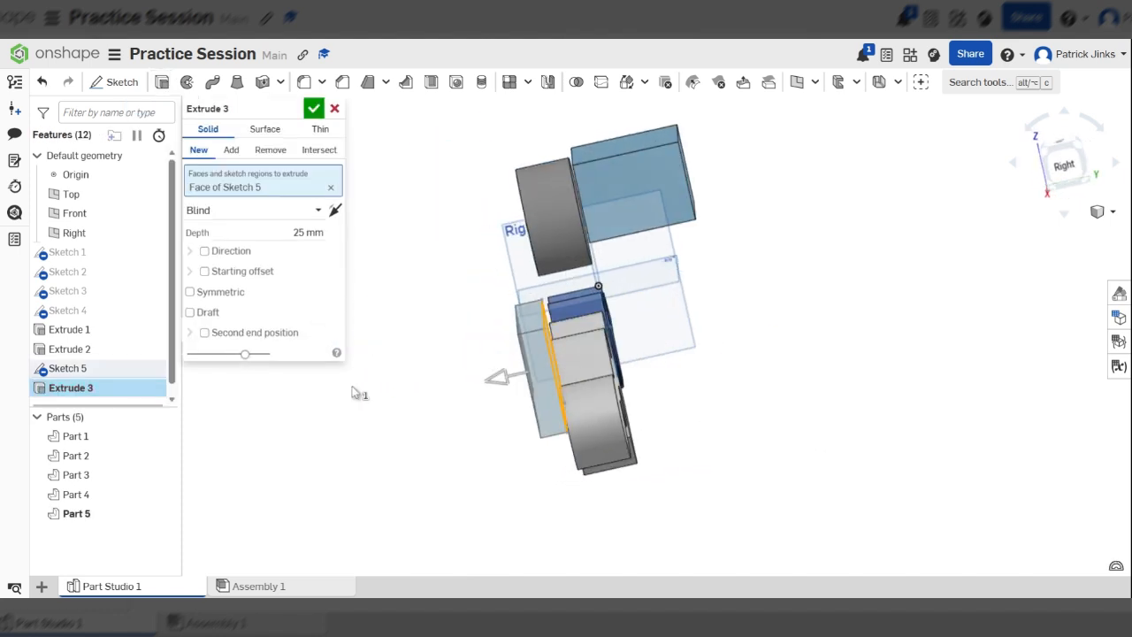
Extrude the rectangle 124 mm backward past the spline solid, adding it to Part 4, and accept the feature.
left_click_drag(495, 378, 430, 381)
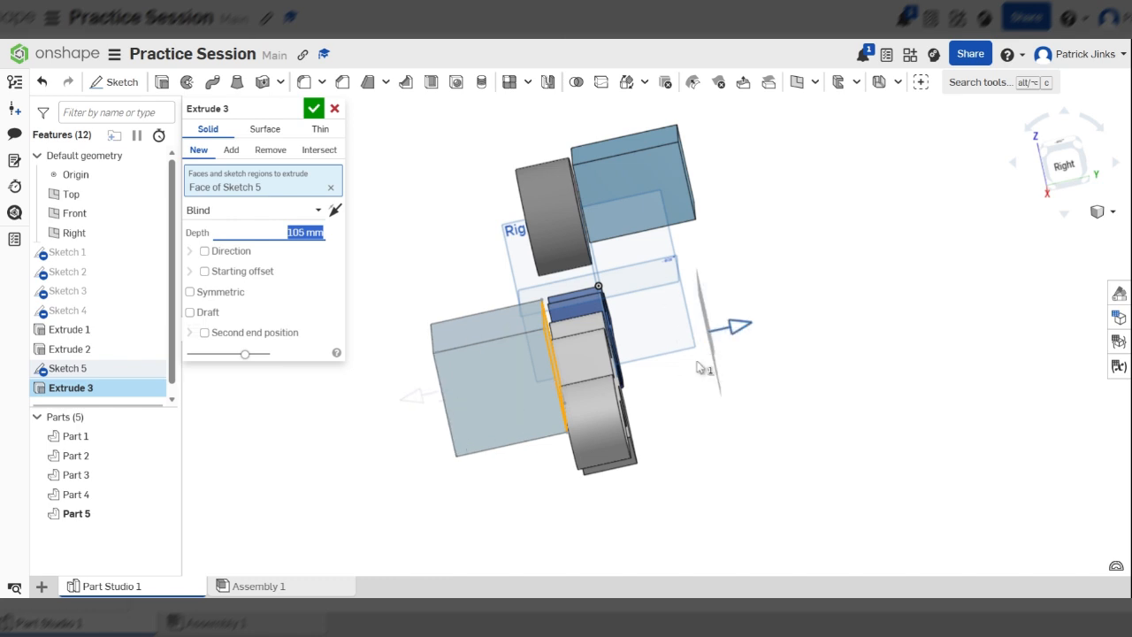
left_click_drag(697, 363, 675, 360)
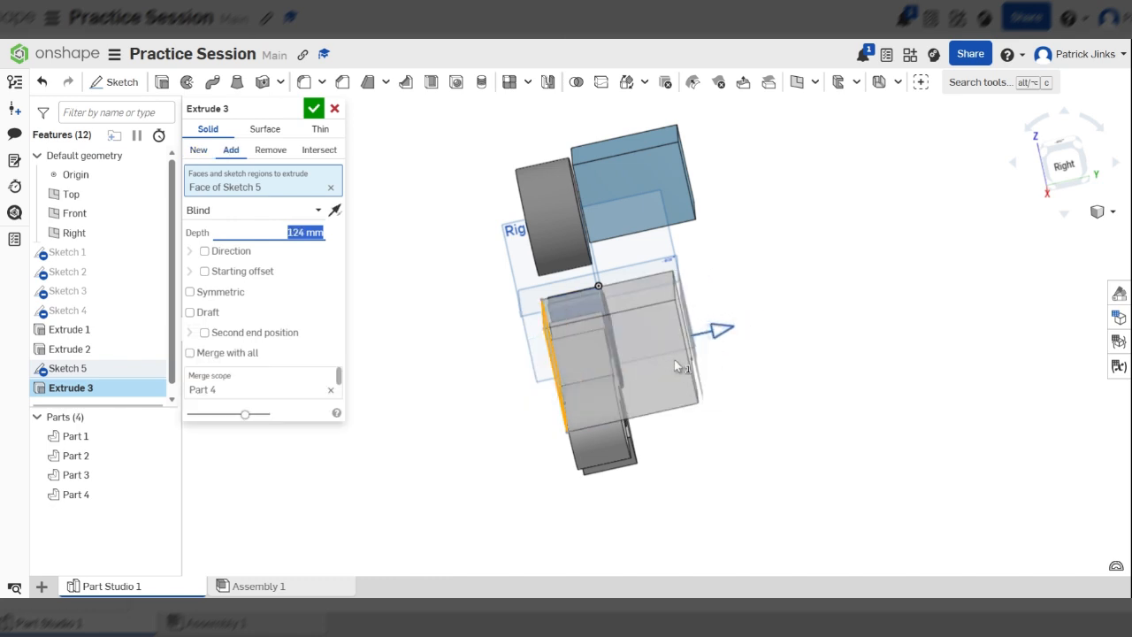
left_click(315, 109)
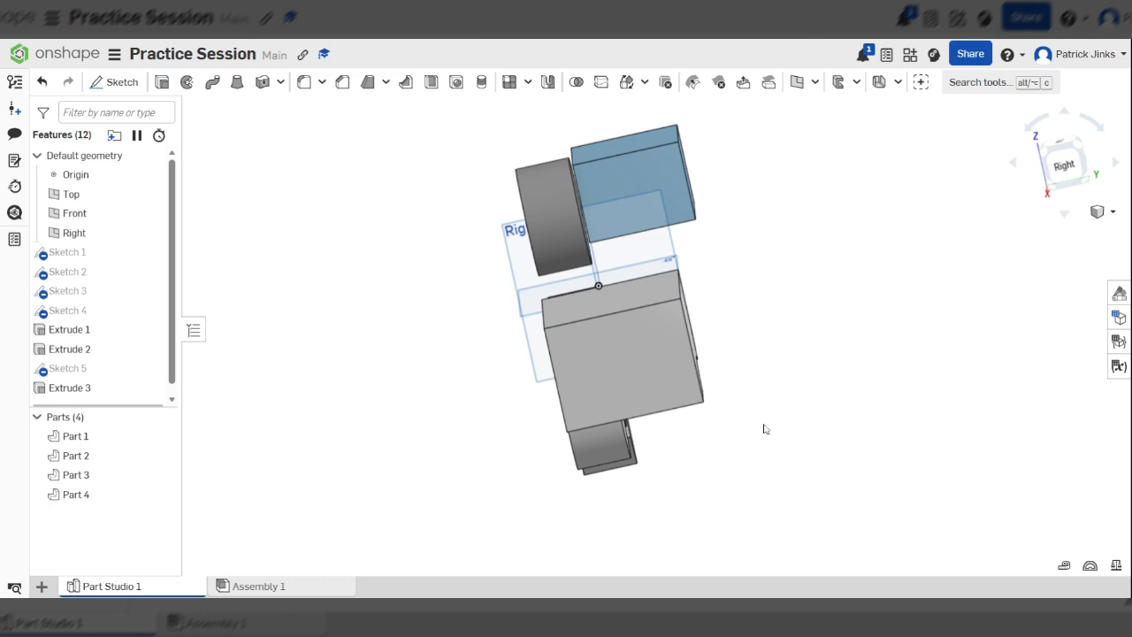
Sketch a closed five-sided line profile on the rear face of the rectangular block, extending past its edge, with a closing edge about 301 mm long.
right_click_drag(766, 429, 678, 386)
scroll(668, 400, "up", 3)
scroll(541, 325, "down", 5)
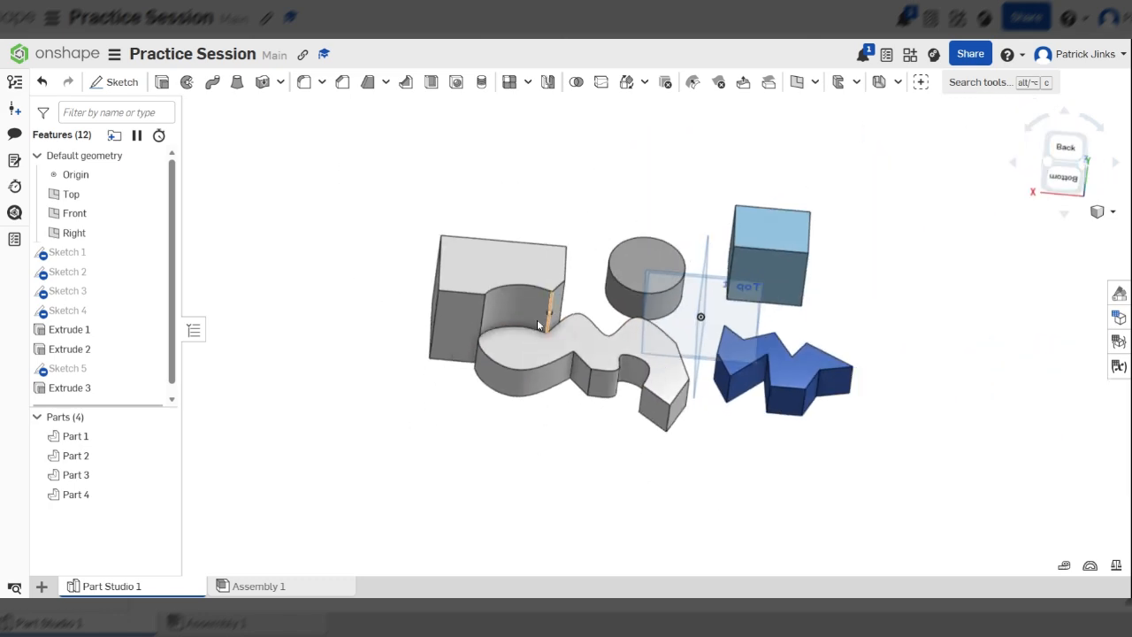
scroll(472, 261, "up", 3)
left_click(479, 291)
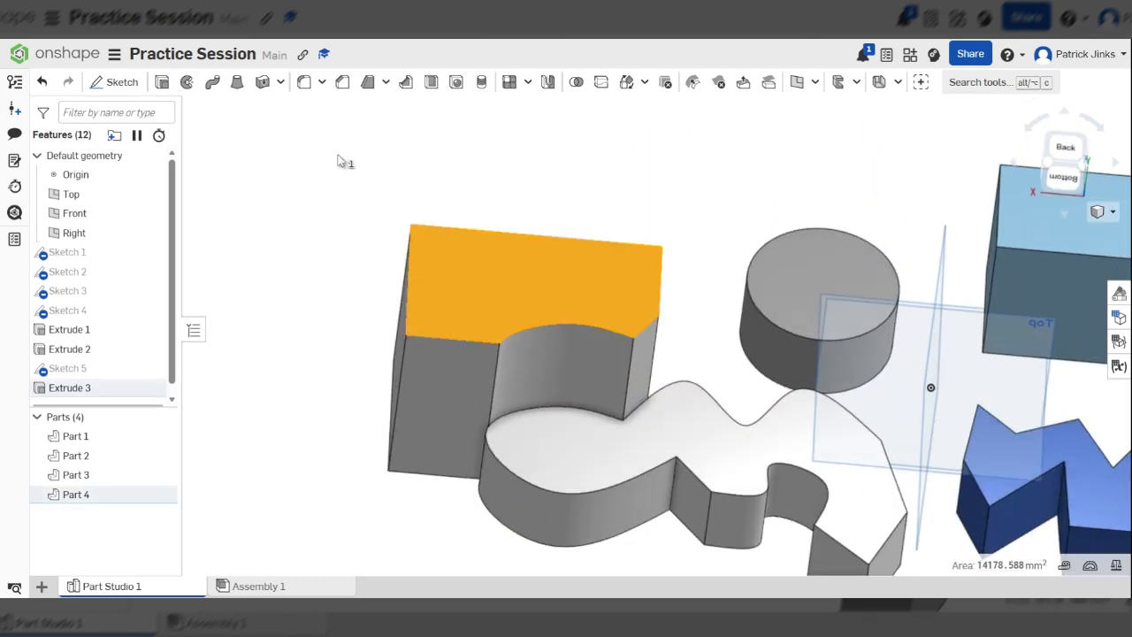
left_click(122, 82)
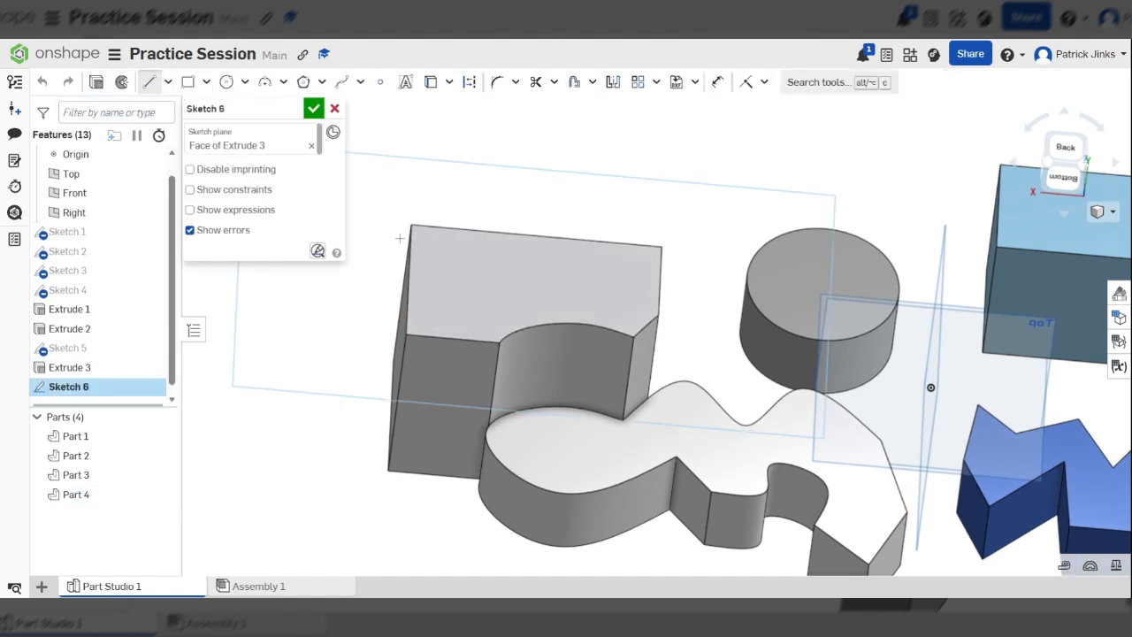
left_click(566, 291)
left_click(605, 186)
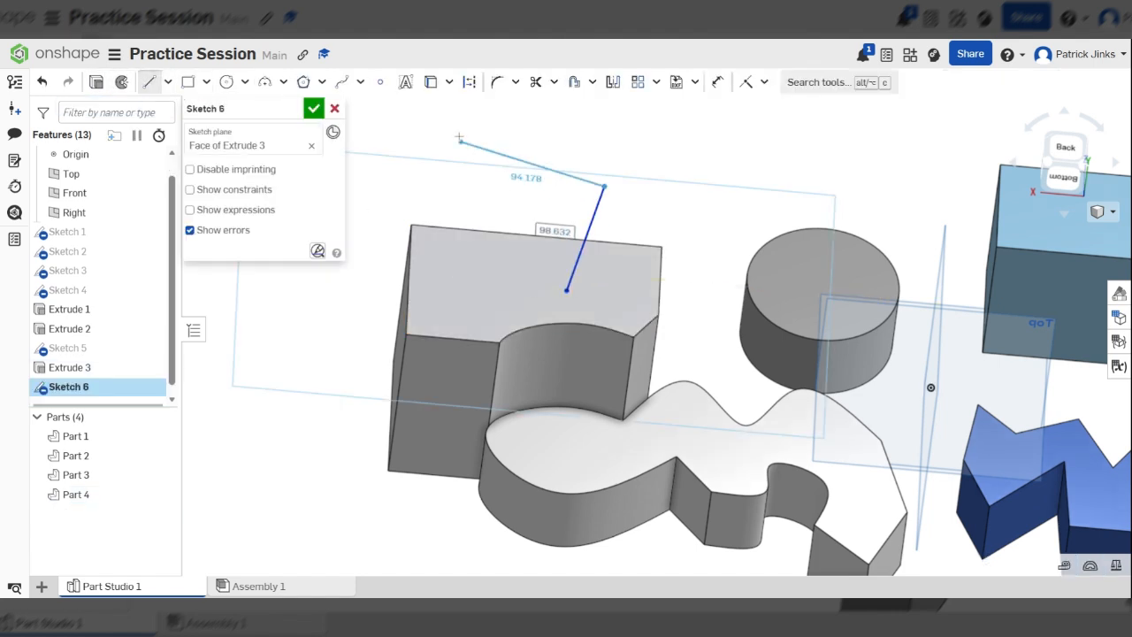
left_click(457, 131)
right_click_drag(439, 244, 478, 276)
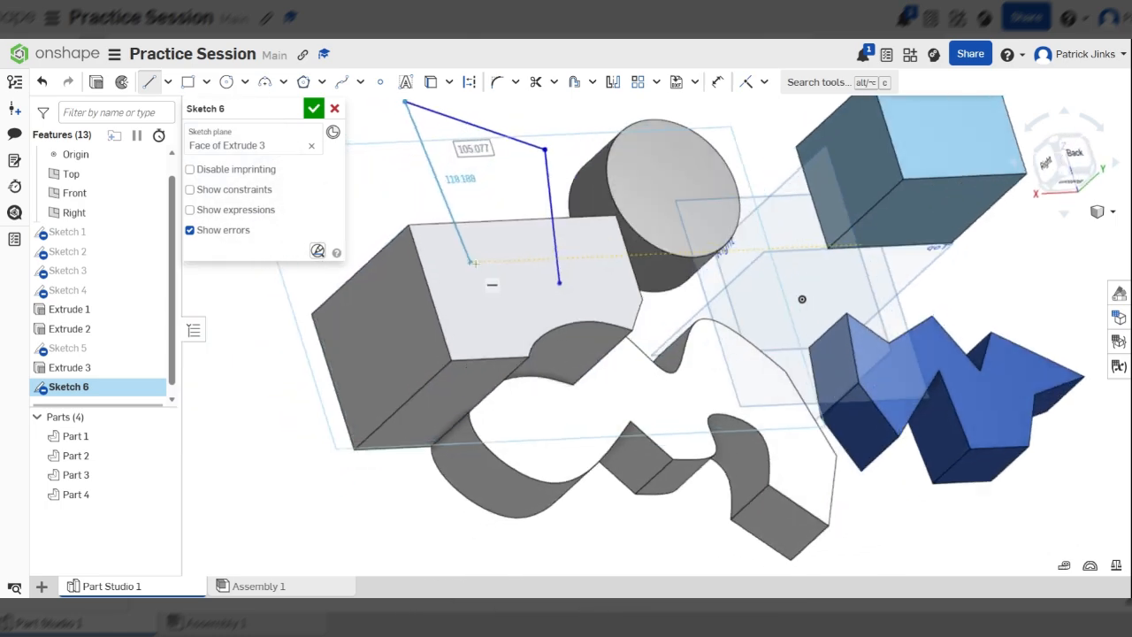
scroll(557, 278, "down", 4)
left_click(428, 190)
left_click(372, 275)
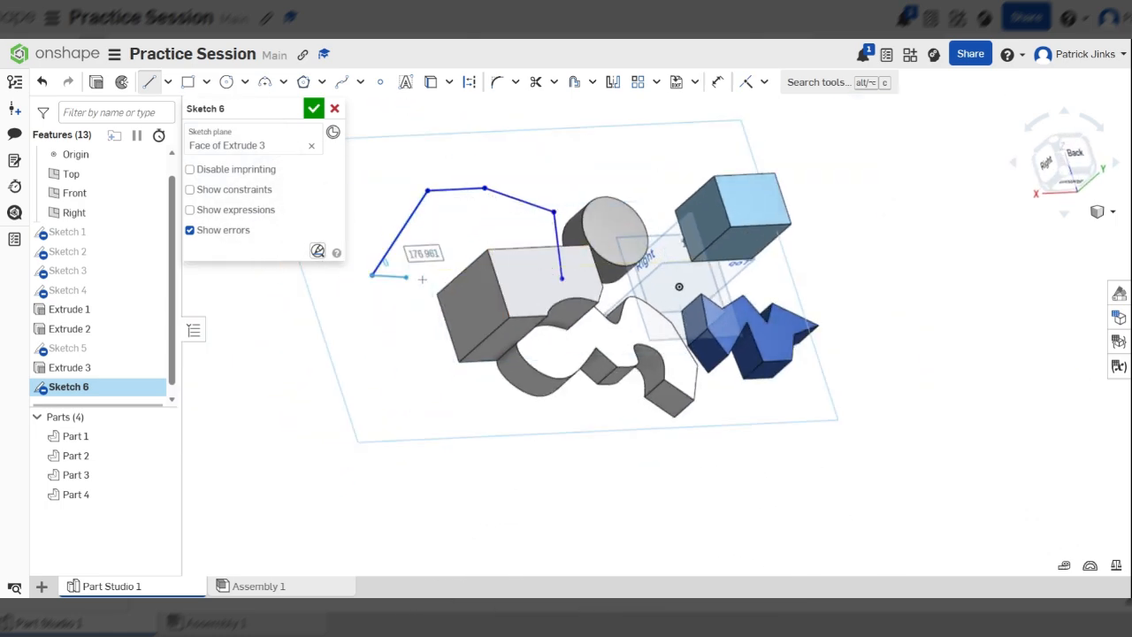
left_click(560, 278)
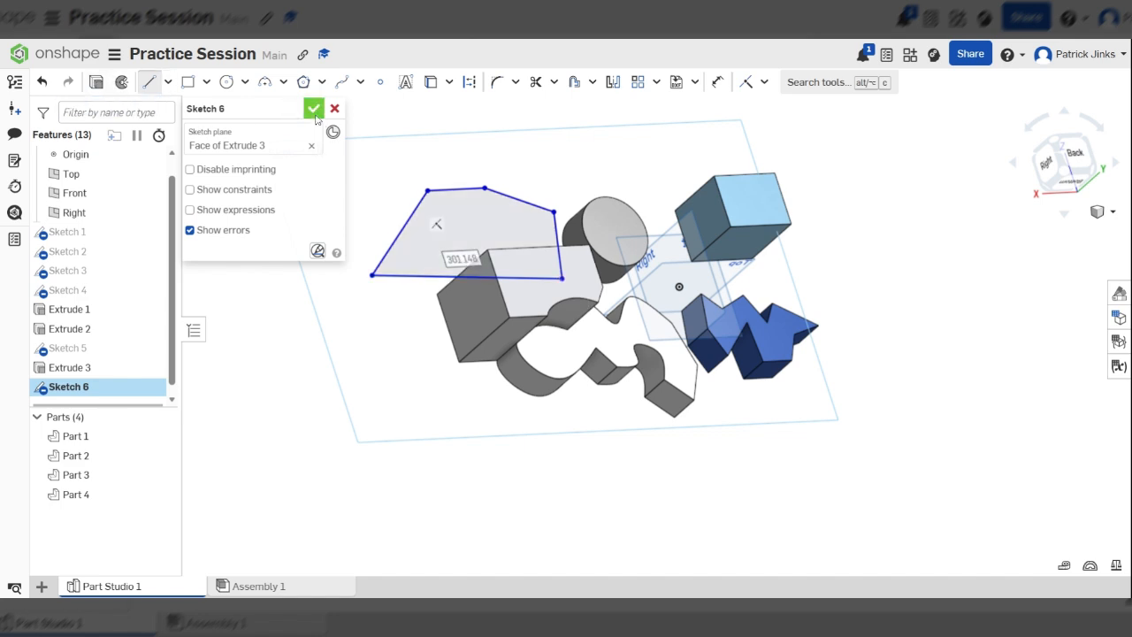
Extrude the five-sided profile as a blind solid well beyond 25 mm away from the block, adding it to Part 4, and accept the feature.
left_click(96, 85)
right_click_drag(529, 306, 492, 235)
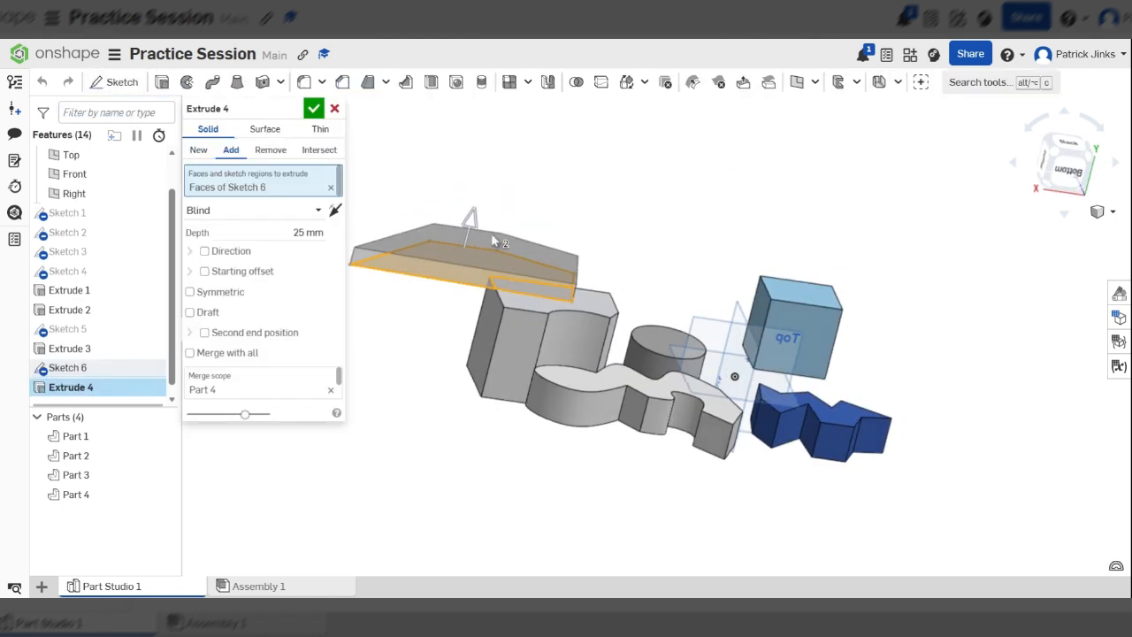
left_click_drag(471, 223, 427, 156)
left_click(316, 113)
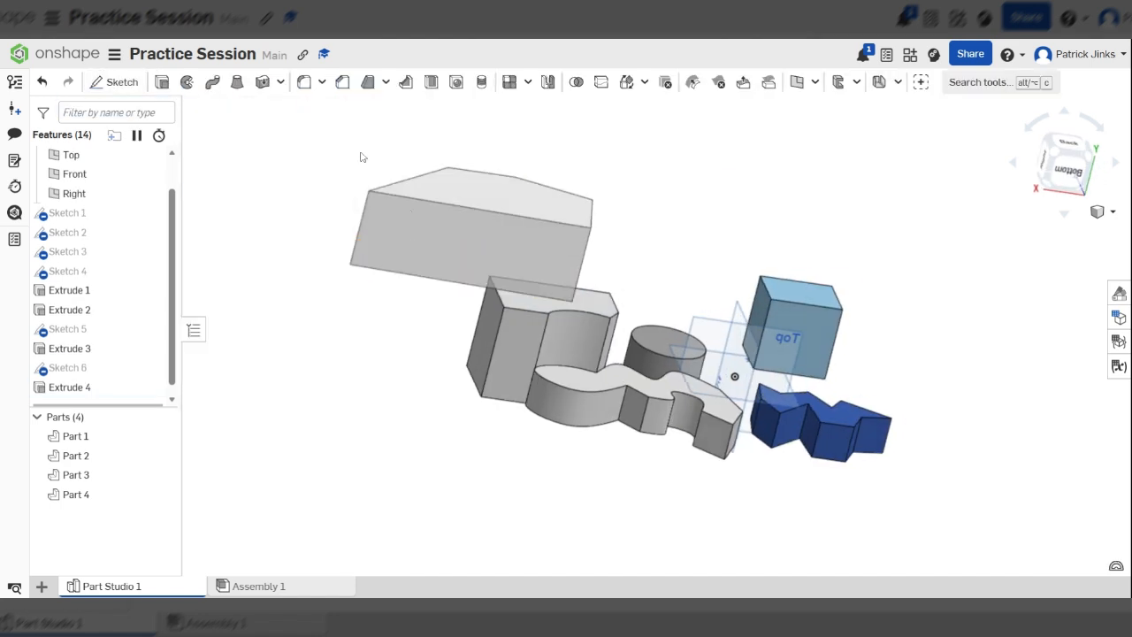
Sketch a closed five-sided line profile on the newest extrusion's slanted end face, extending above and below it, with a closing edge about 174 mm long.
right_click_drag(443, 248, 453, 286)
left_click(418, 286)
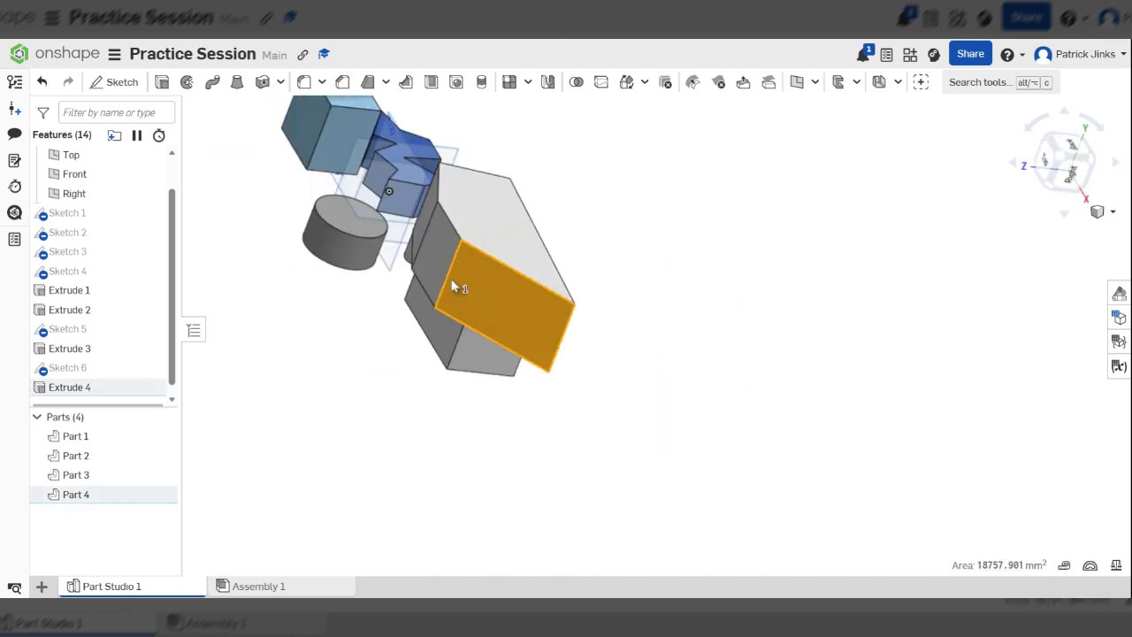
key("n")
scroll(491, 327, "down", 3)
left_click(123, 82)
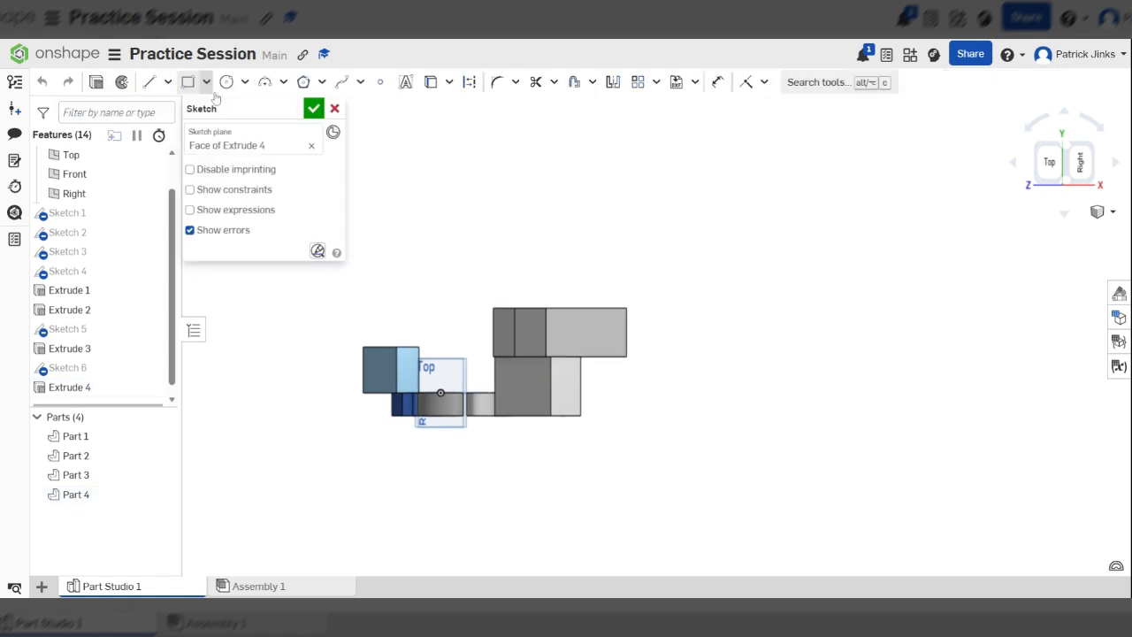
left_click(150, 84)
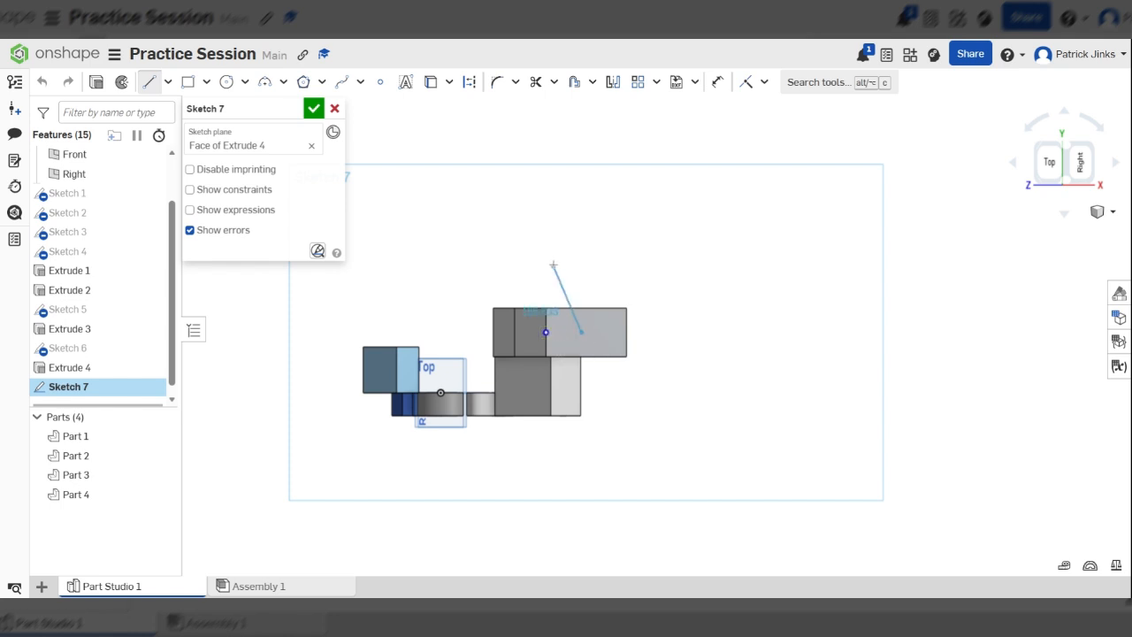
left_click(628, 214)
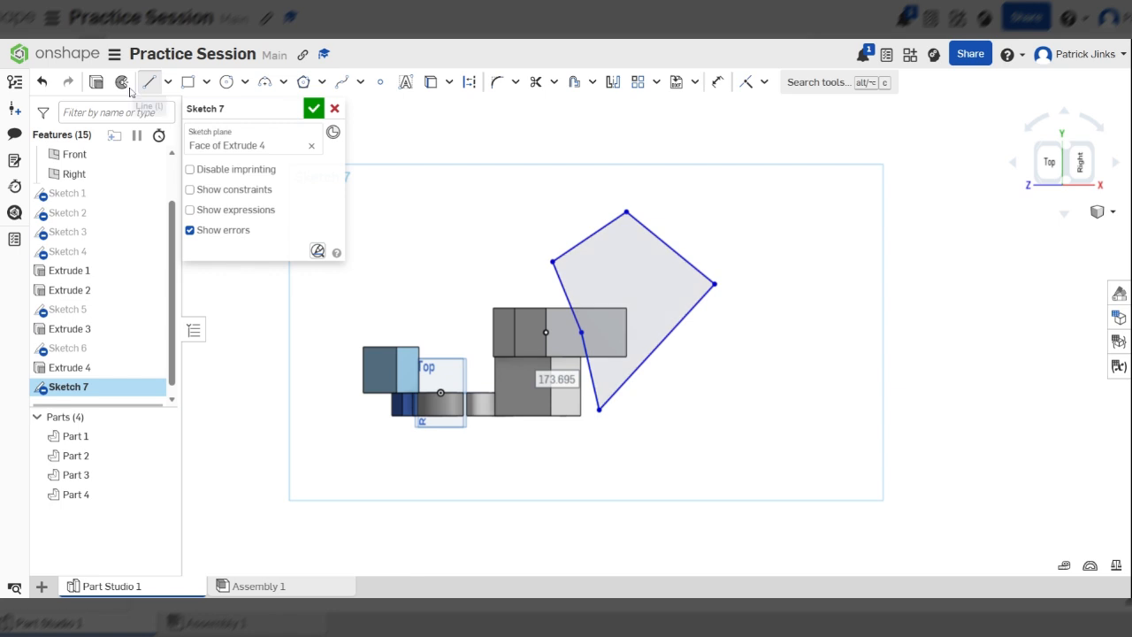
Extrude the new profile outward from the slanted end face as a blind solid, adding it to Part 4, and accept the feature.
left_click(95, 82)
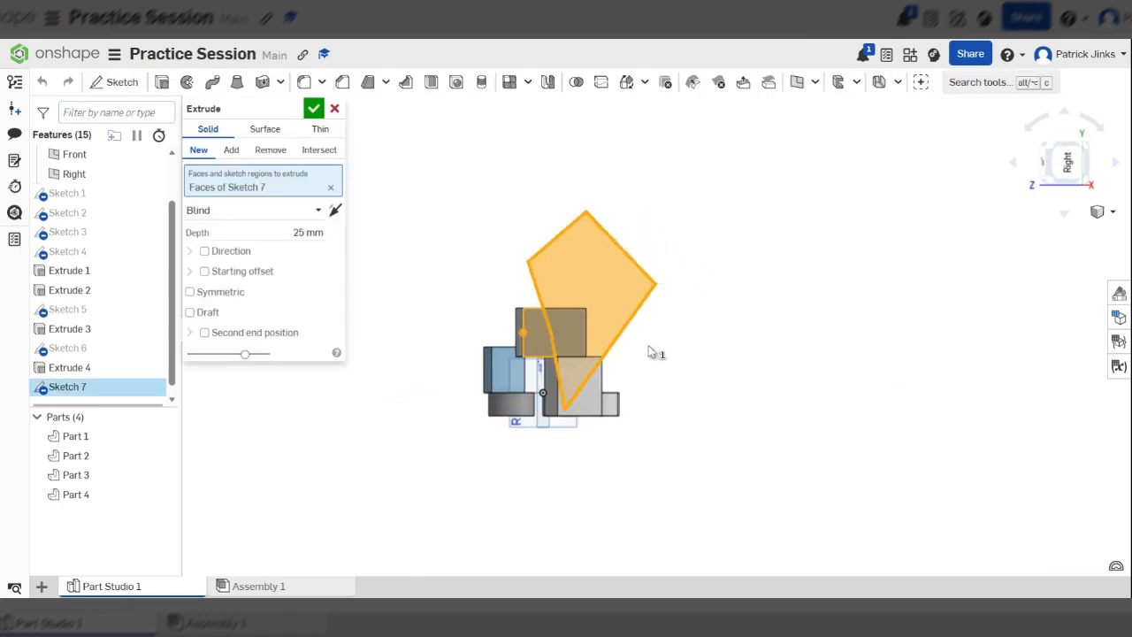
left_click_drag(462, 339, 403, 320)
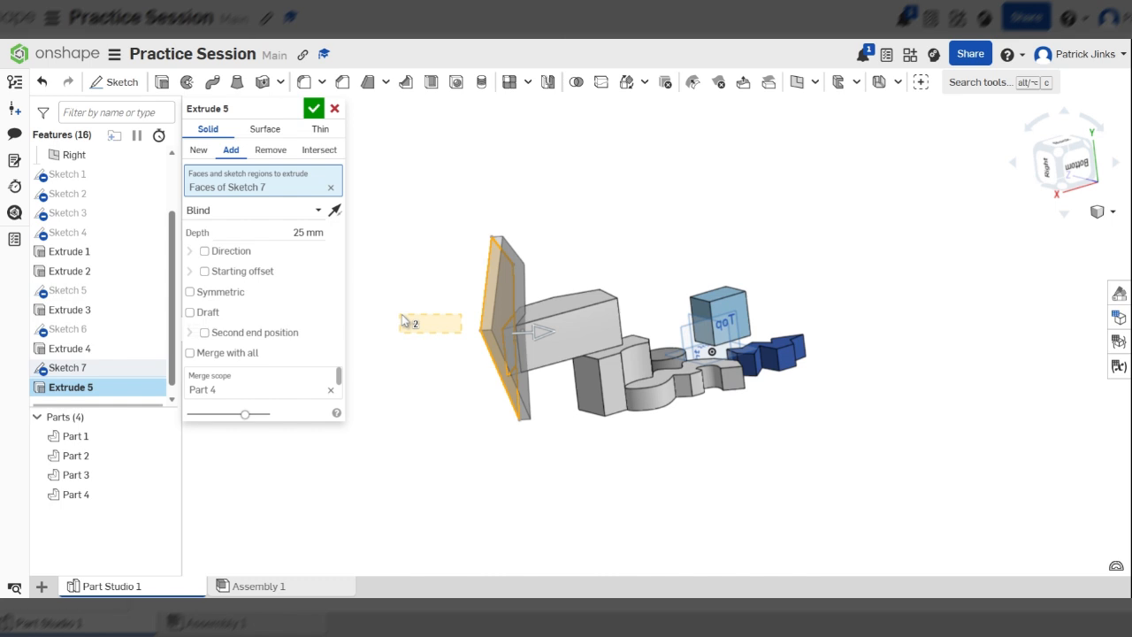
left_click_drag(535, 334, 412, 334)
left_click(315, 109)
right_click_drag(672, 372, 743, 582)
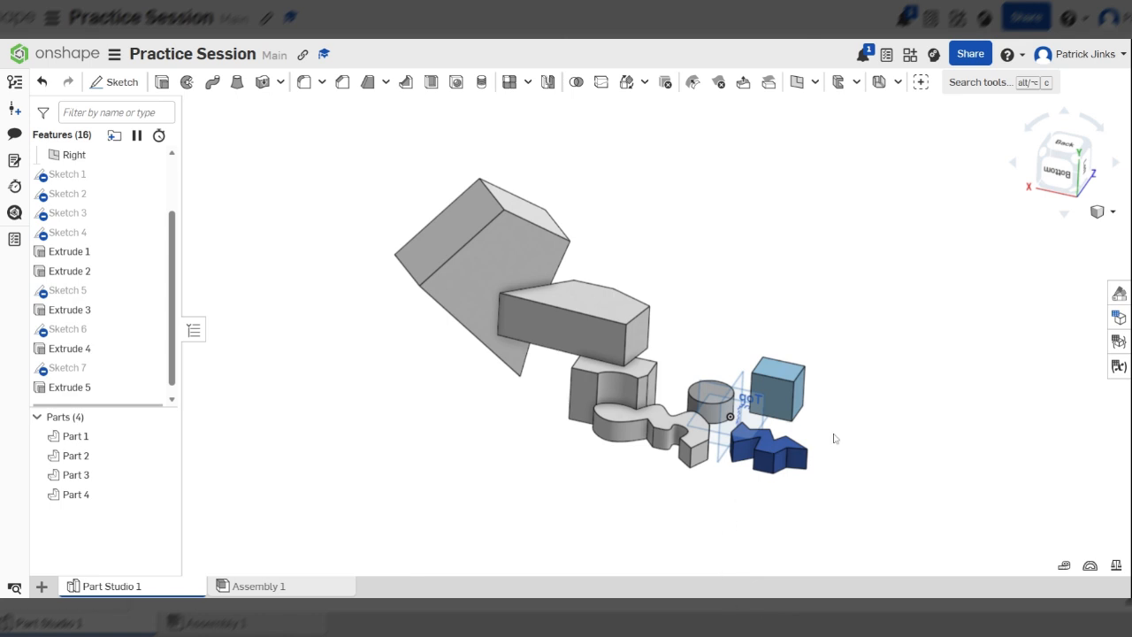
Start a new sketch on the Top plane.
right_click_drag(834, 437, 693, 511)
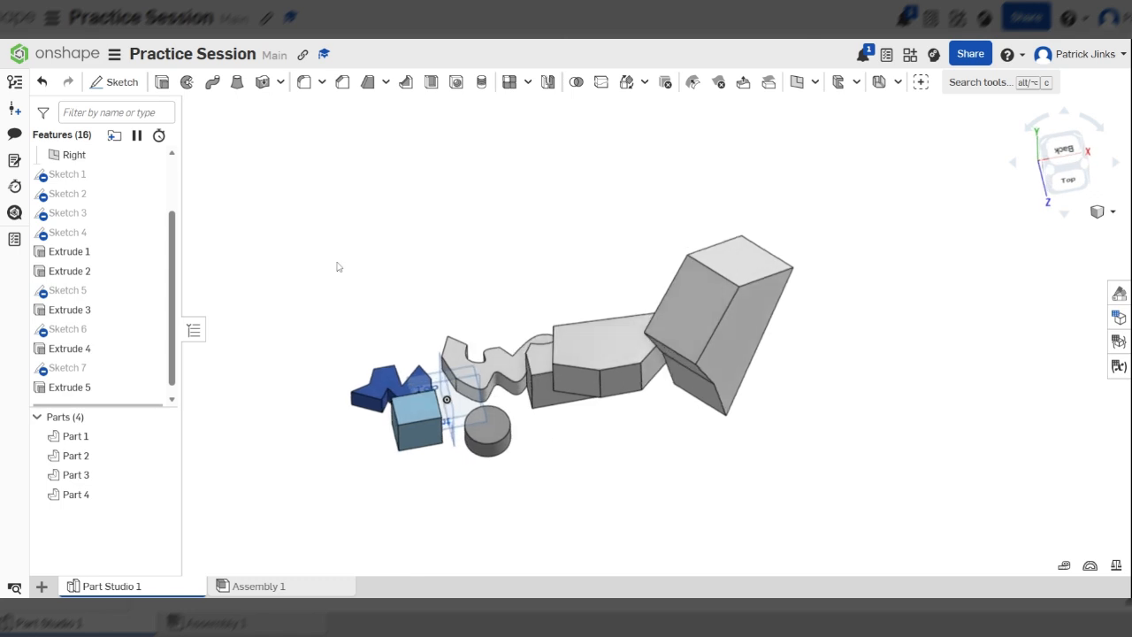
left_click(117, 82)
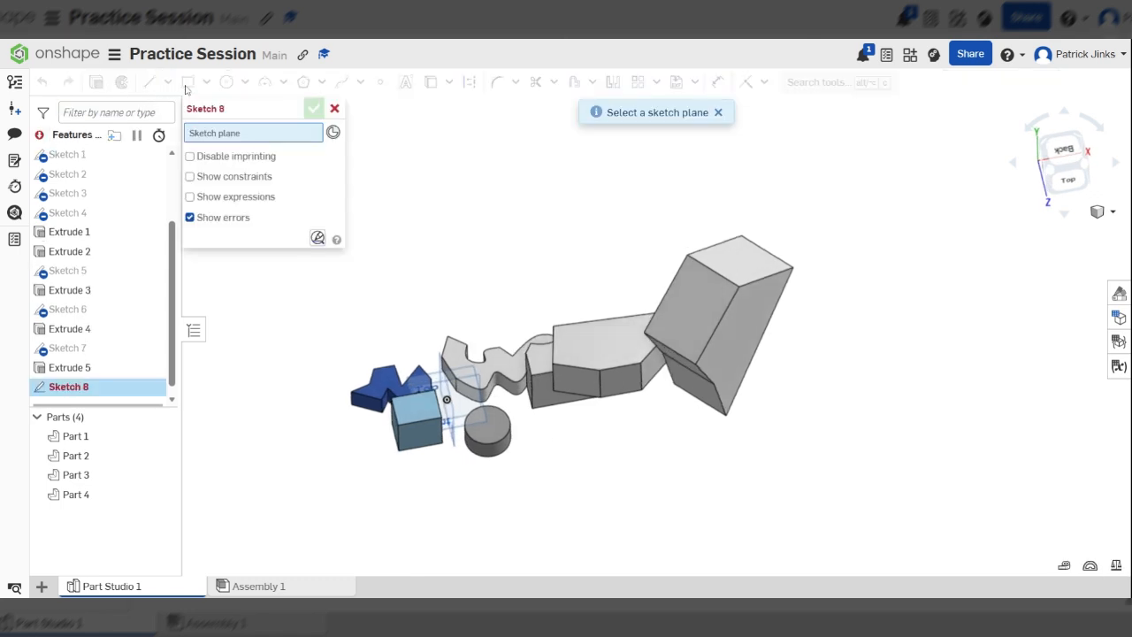
left_click(475, 397)
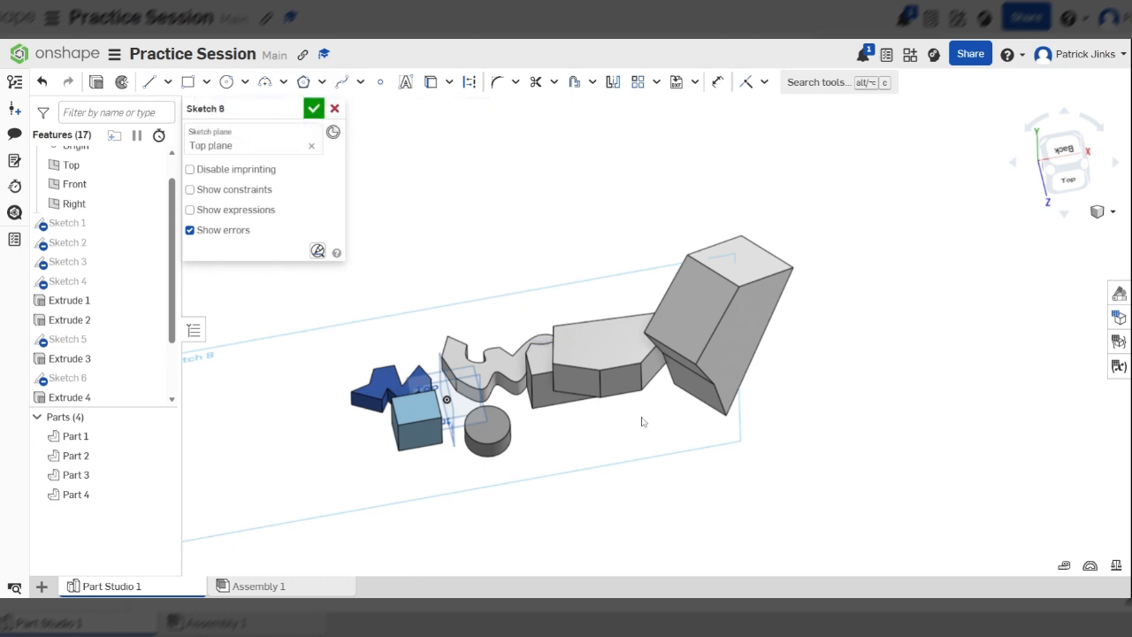
scroll(644, 374, "down", 3)
scroll(648, 372, "up", 5)
right_click_drag(649, 371, 587, 333)
scroll(588, 333, "down", 2)
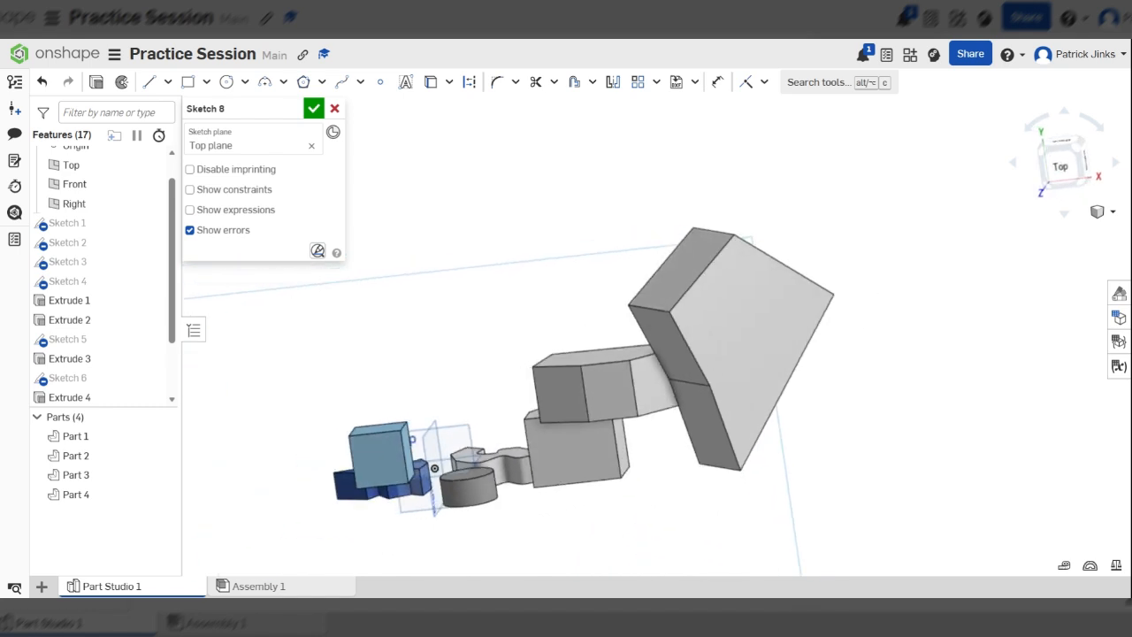